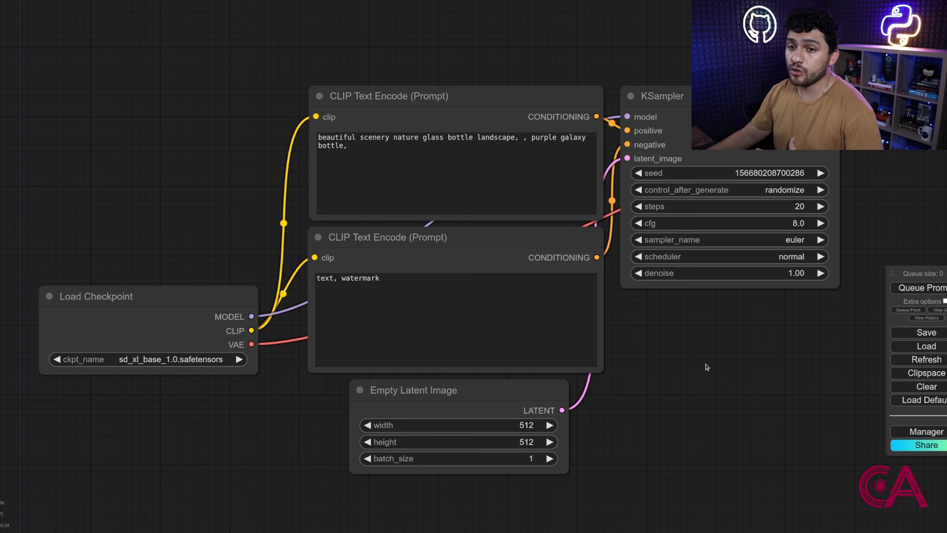
Step: Select the sd_xl_base_1.0.safetensors checkpoint in the Load Checkpoint node and generate an image with the default bottle prompt
click(197, 359)
click(184, 363)
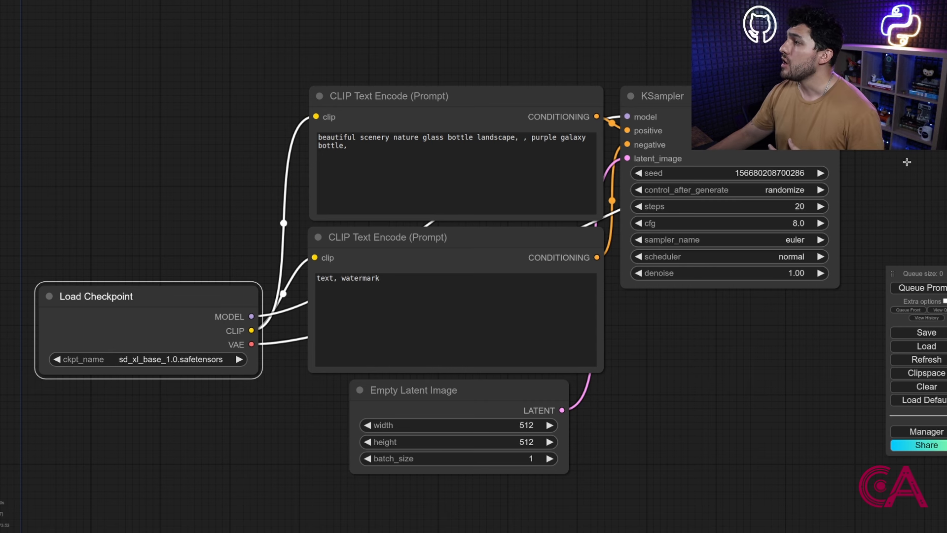
click(919, 288)
drag(745, 319, 478, 302)
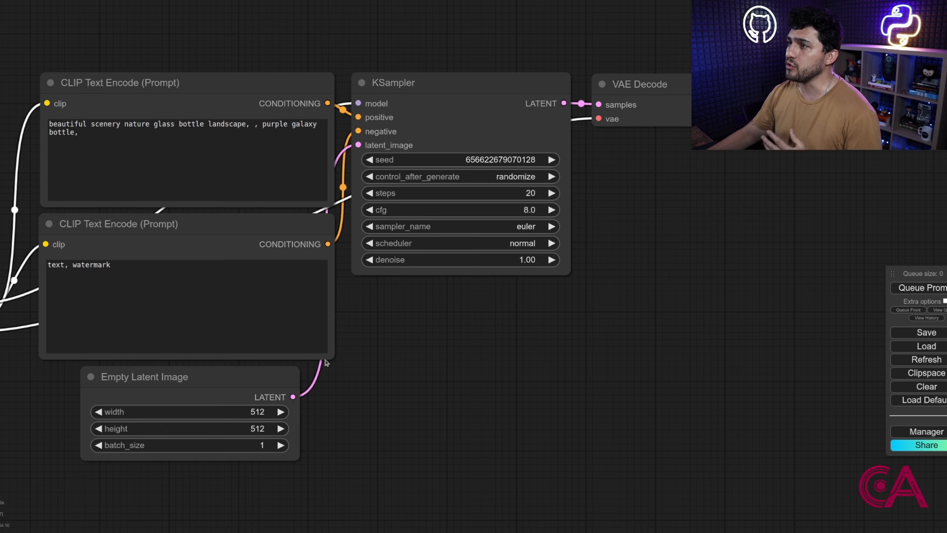
Step: Set the Empty Latent Image node's width and height to 1024
click(262, 409)
click(262, 409)
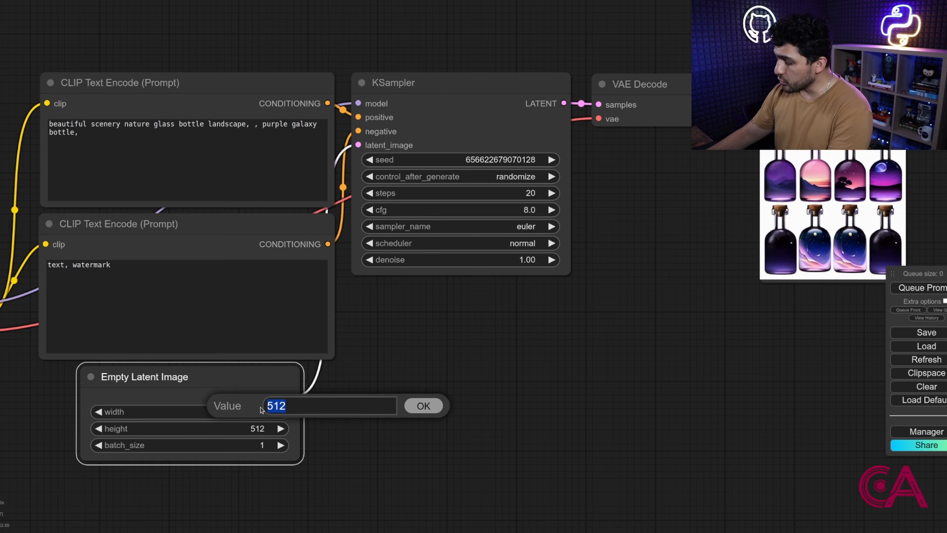
text(1024)
key(Return)
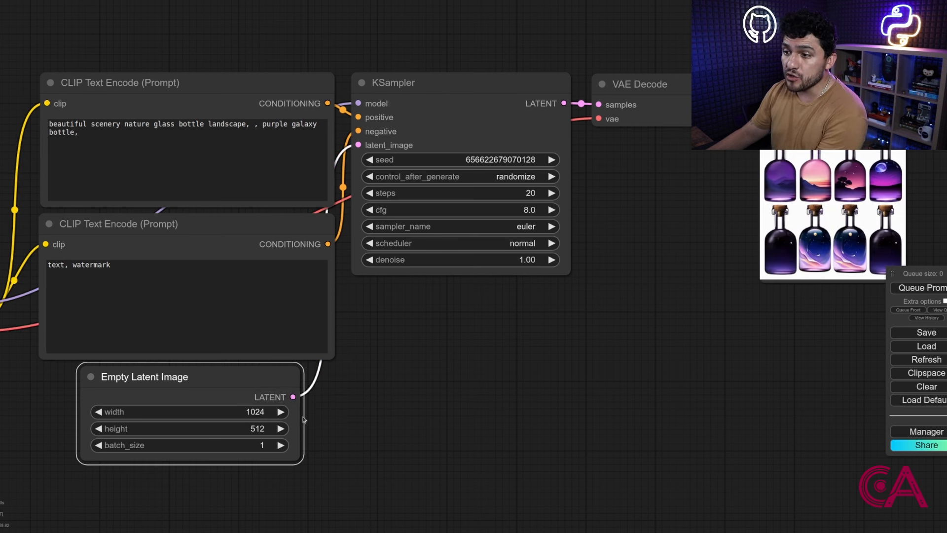
click(263, 428)
text(1024)
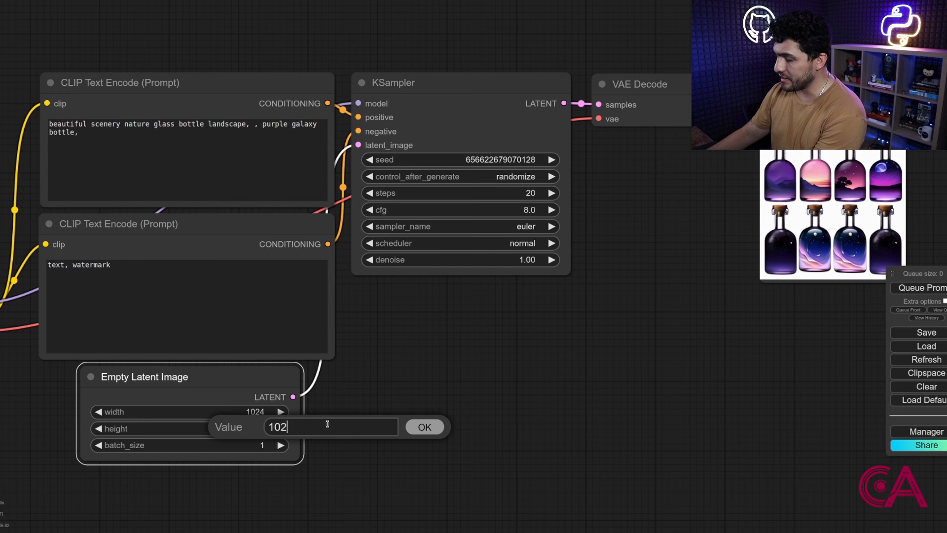
click(417, 421)
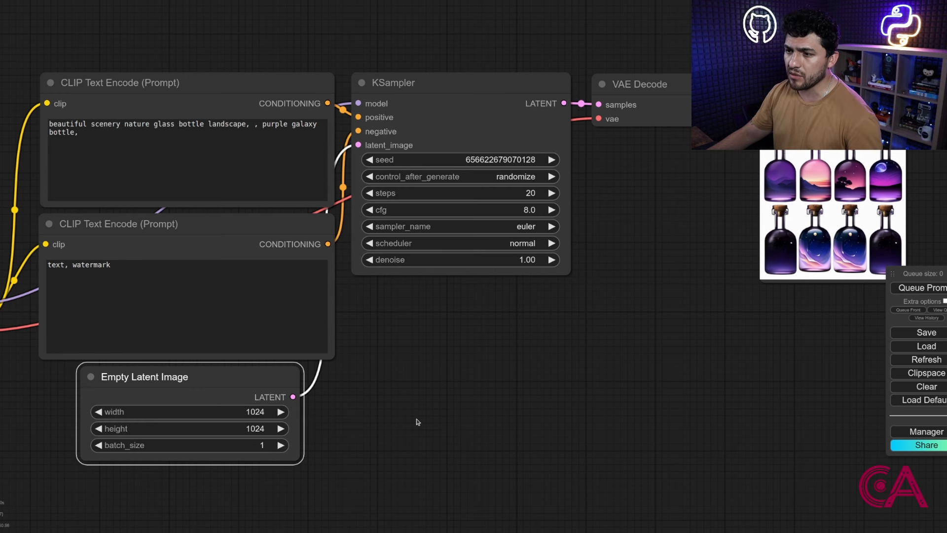
Step: Generate another image at the new resolution and inspect it in the Save Image node
click(925, 282)
drag(539, 313, 321, 252)
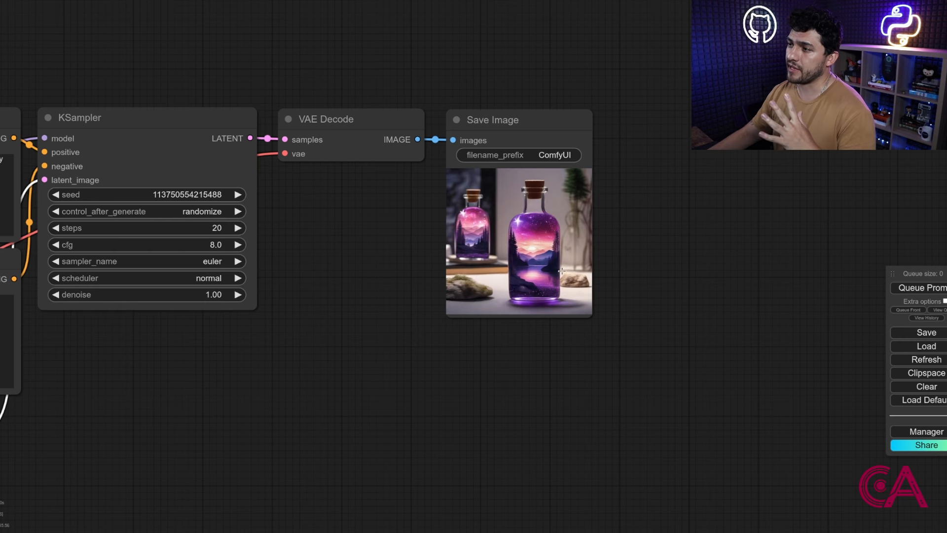
scroll(537, 250, up, 8)
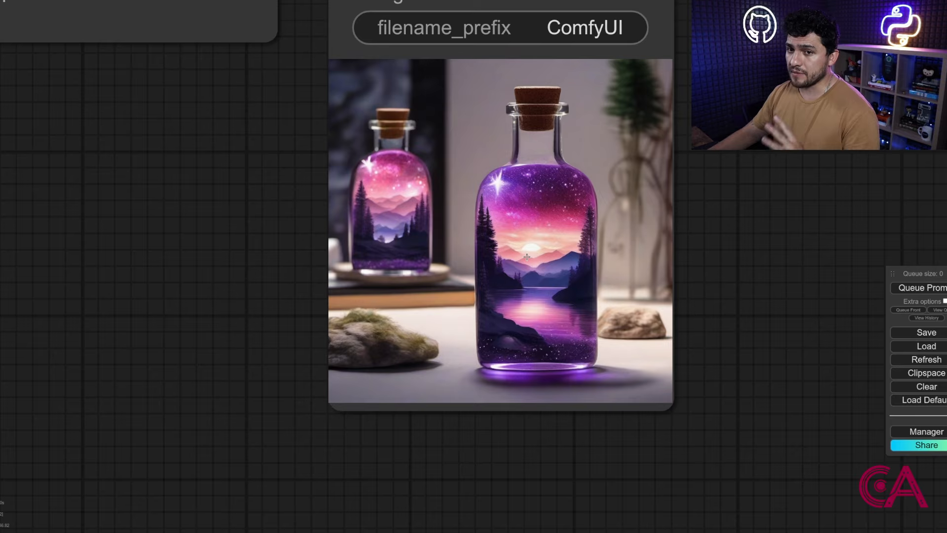
scroll(527, 256, down, 10)
scroll(617, 334, up, 5)
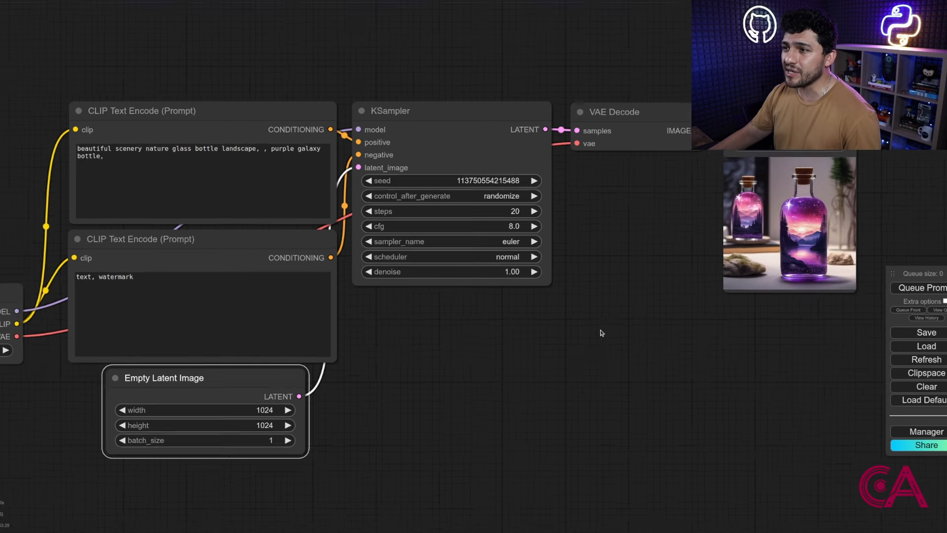
Step: Replace the positive prompt with one beginning "Beautiful anime cat dissolving into vibrant blue fabric, surrounded by natural beauty, neon lamp" and generate an image
scroll(602, 333, down, 2)
drag(426, 364, 468, 353)
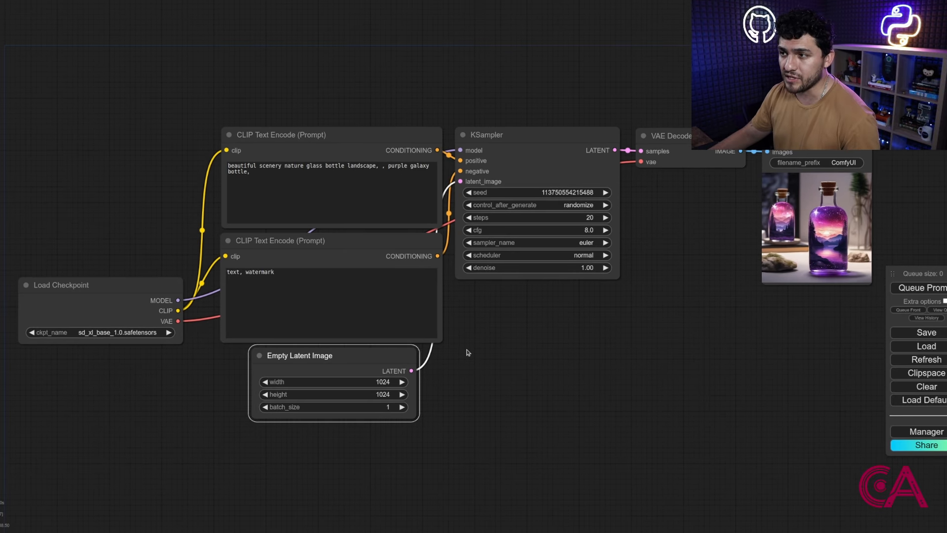
click(374, 199)
key(ctrl+a)
text(Beautiful anime cat dissolving into vibrant blue fabric, surrounded by natural beauty, neon lamp, photo landscape, by Art Fitzpatrick, shot by Chester Higgins, High Angle View, looking at the camera, Super resolution microscopy, peaceful forest background)
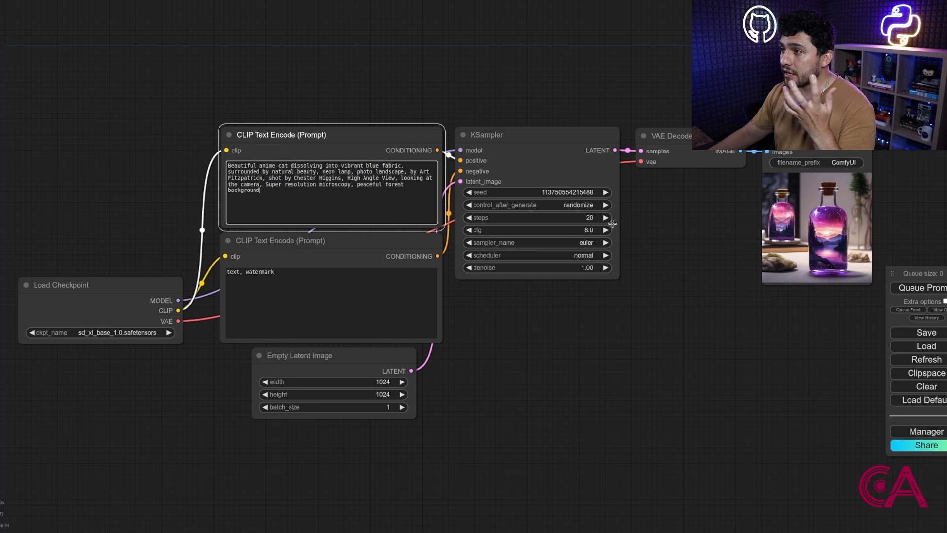
click(920, 288)
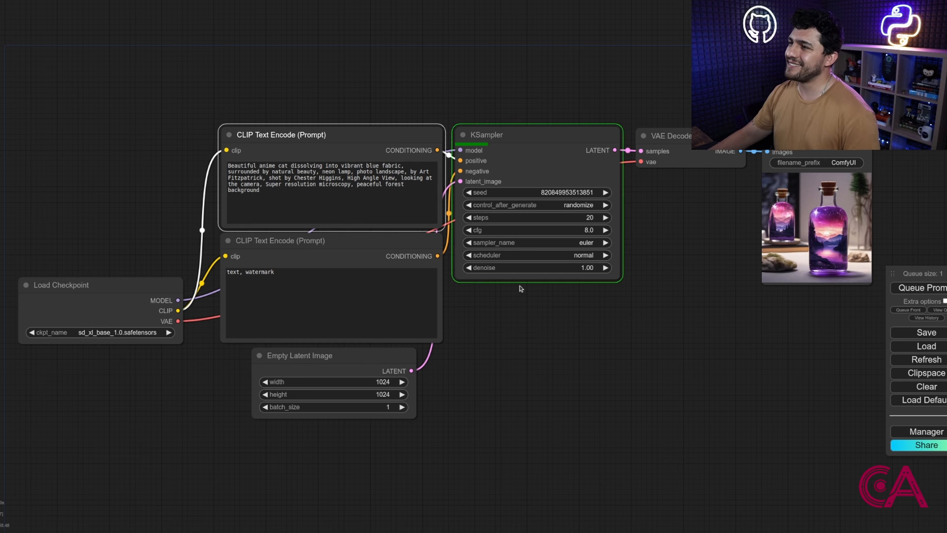
Step: Examine the generated cat image in the Save Image node up close
scroll(526, 298, up, 4)
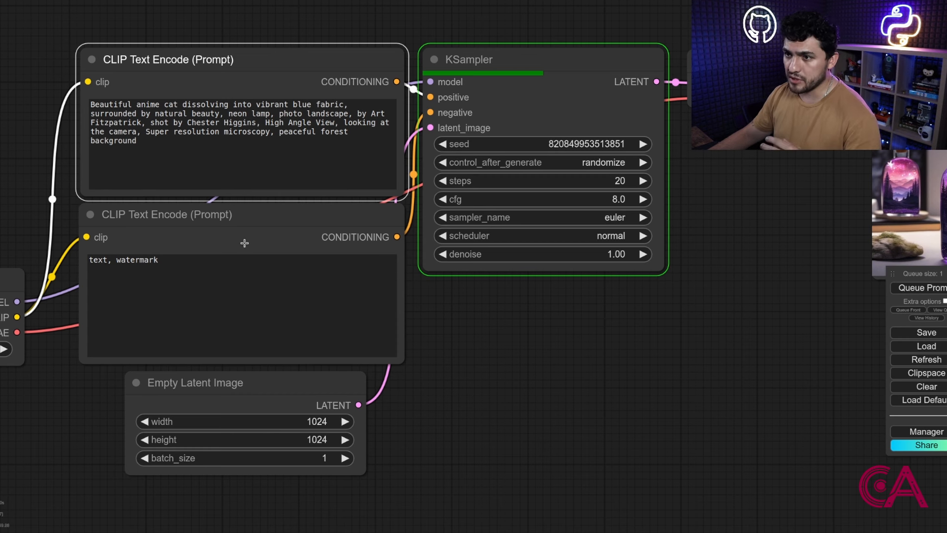
drag(767, 198, 519, 226)
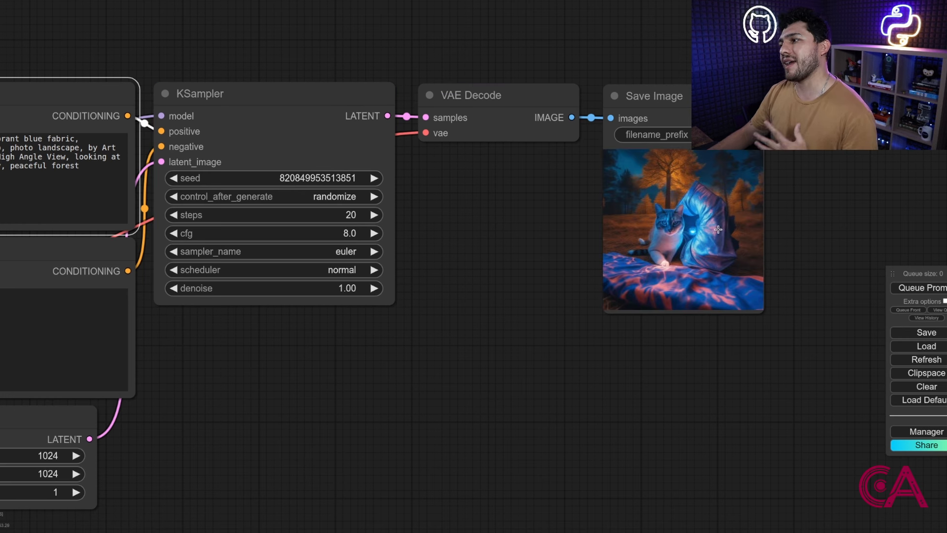
scroll(715, 232, up, 10)
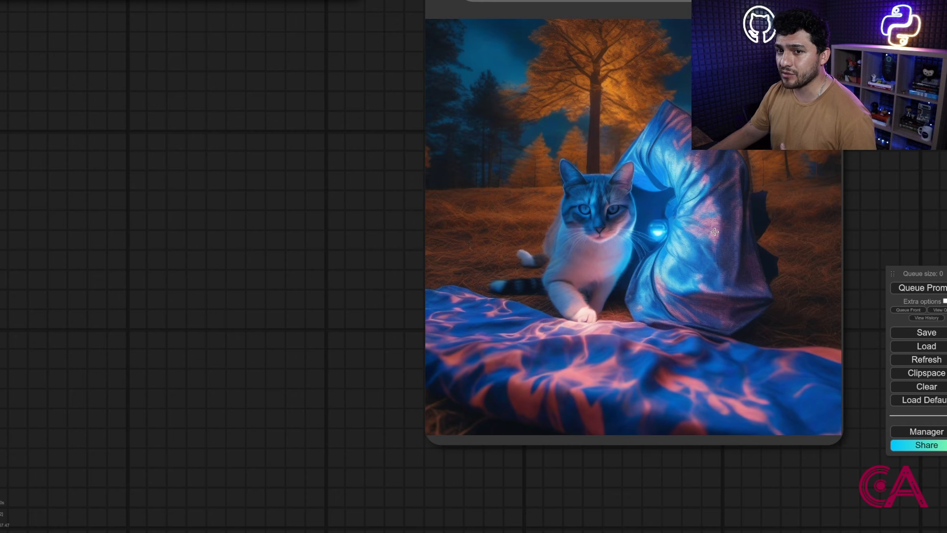
drag(715, 231, 556, 270)
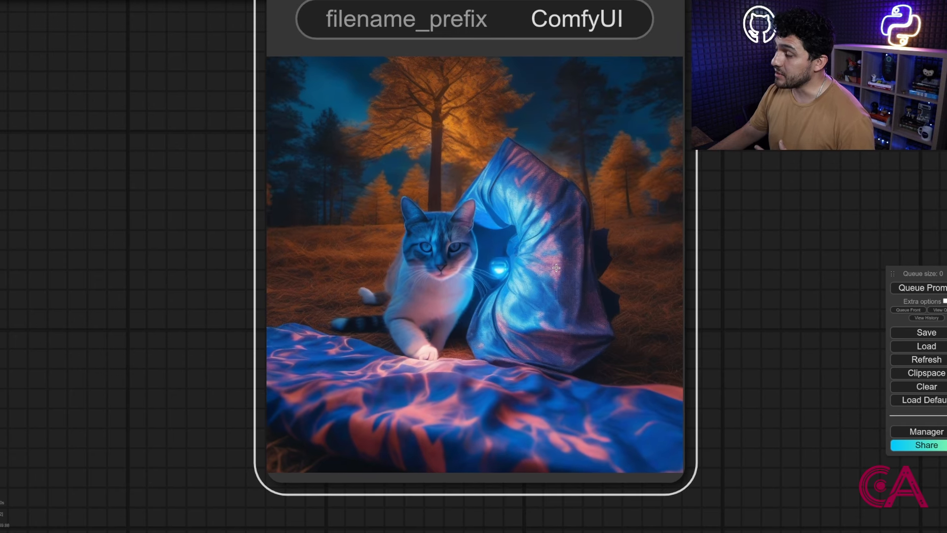
scroll(556, 268, down, 8)
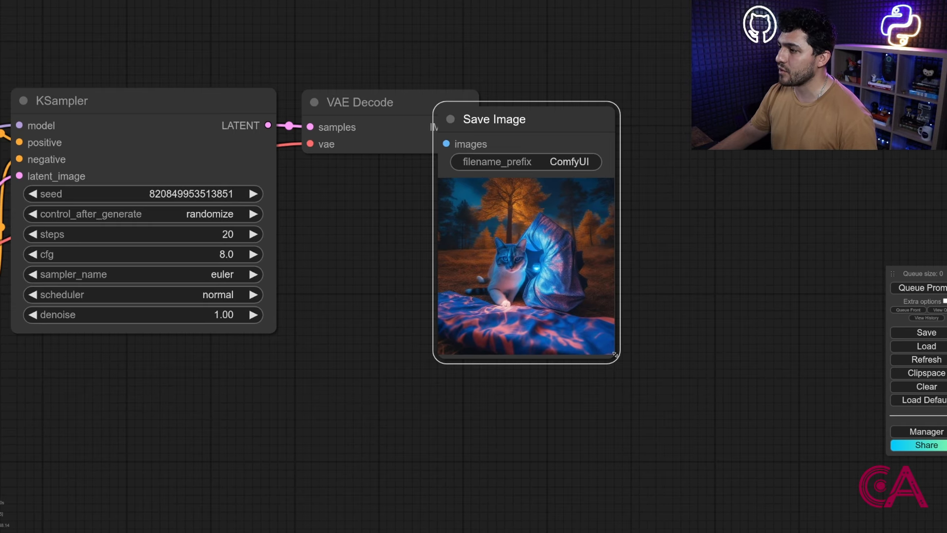
Step: Enlarge the Save Image node and move it clear of the VAE Decode node
drag(616, 355, 839, 450)
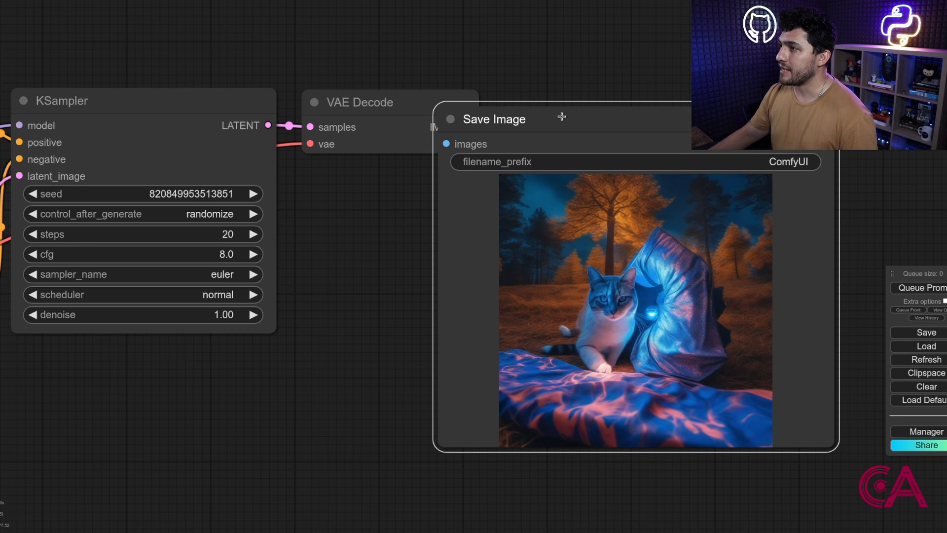
drag(562, 117, 647, 91)
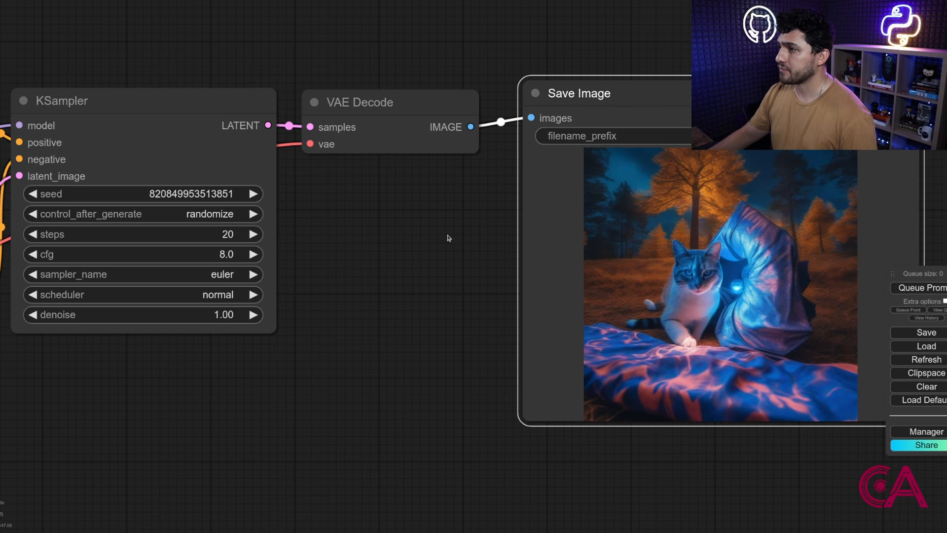
drag(449, 238, 198, 259)
scroll(523, 302, up, 3)
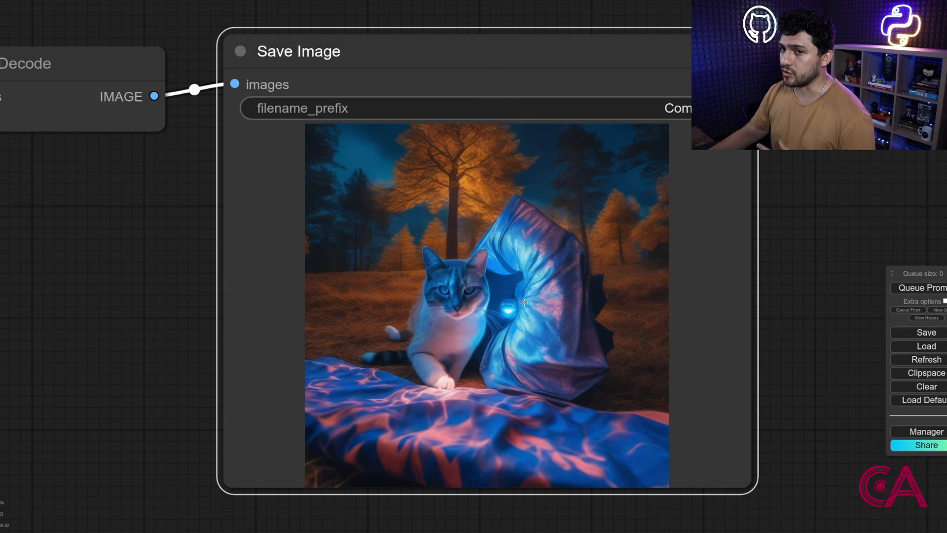
scroll(524, 302, down, 3)
drag(233, 332, 543, 226)
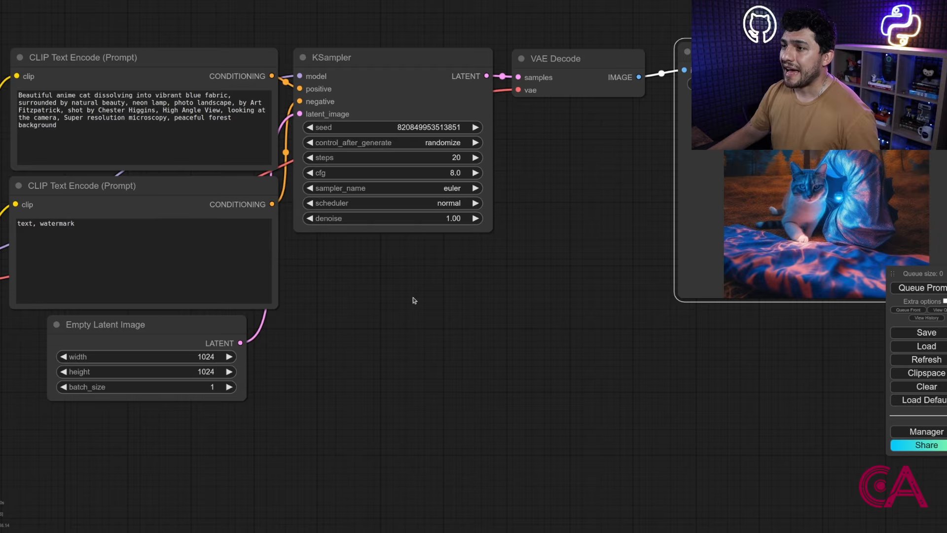
scroll(414, 296, down, 2)
drag(405, 308, 440, 282)
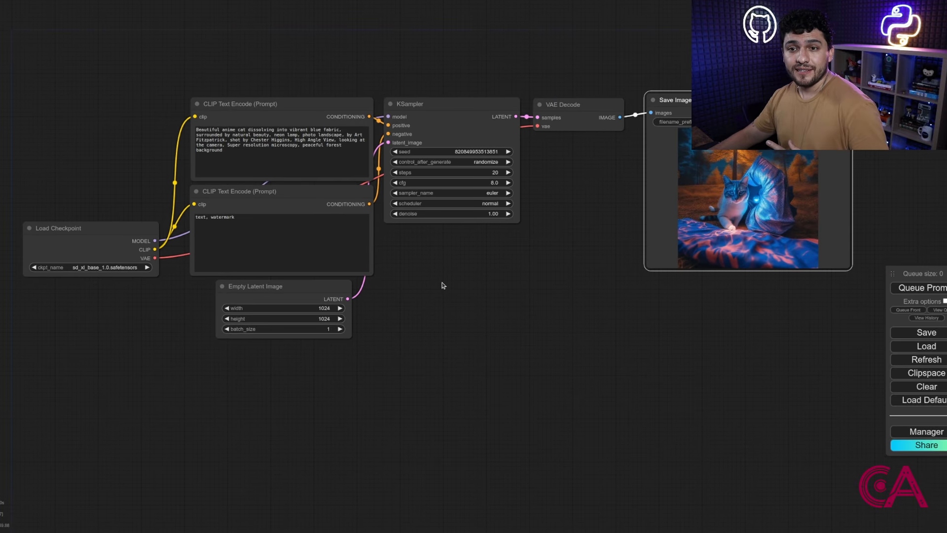
drag(611, 282, 560, 321)
click(252, 191)
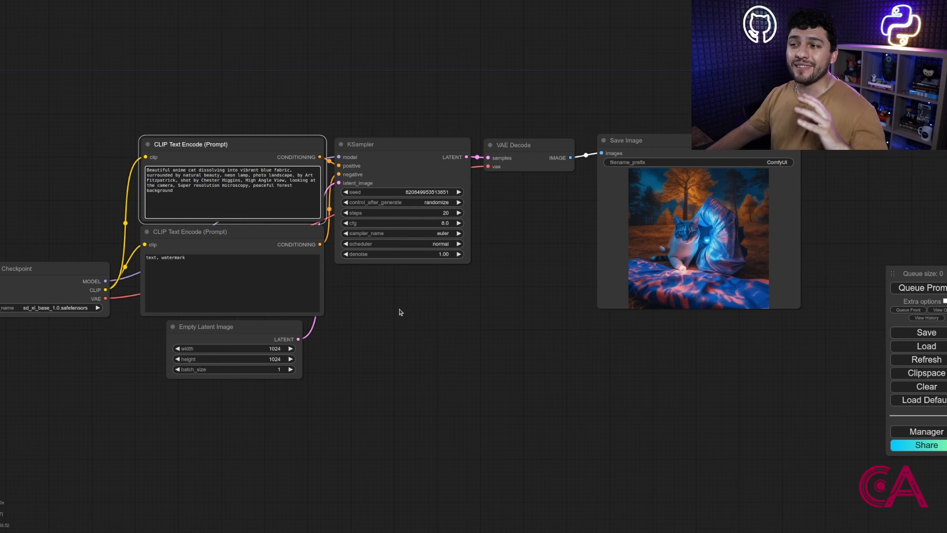
click(418, 316)
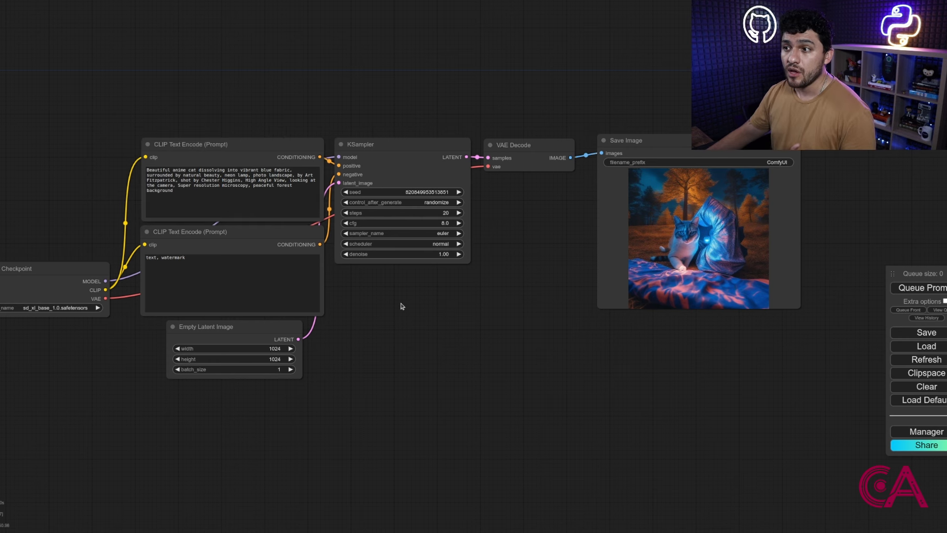
Step: Add a Load Image node and place it directly below the Empty Latent Image node
drag(402, 306, 471, 246)
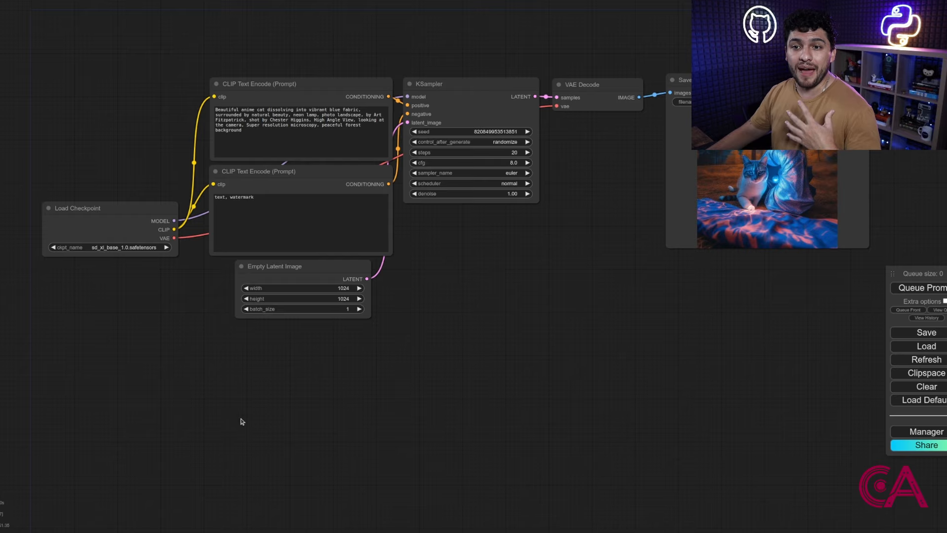
scroll(240, 418, up, 5)
right_click(291, 374)
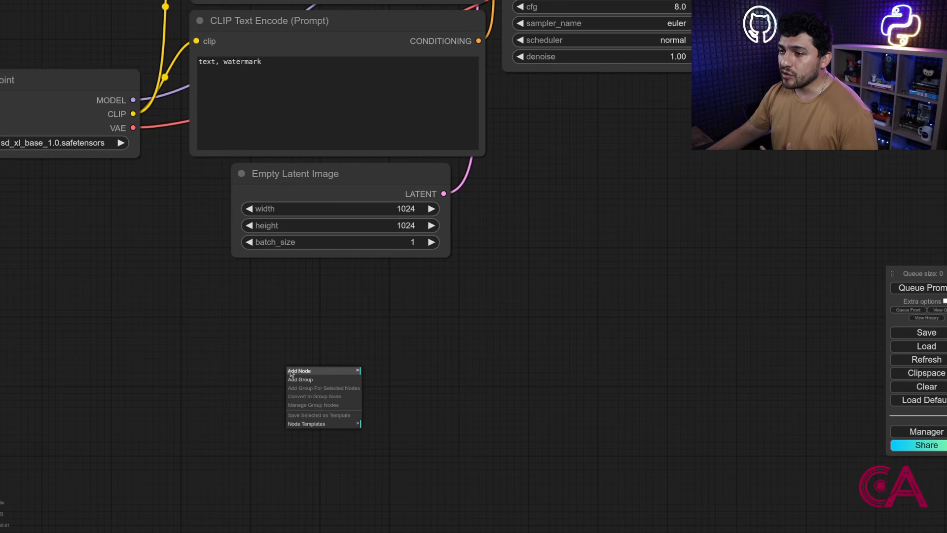
click(332, 371)
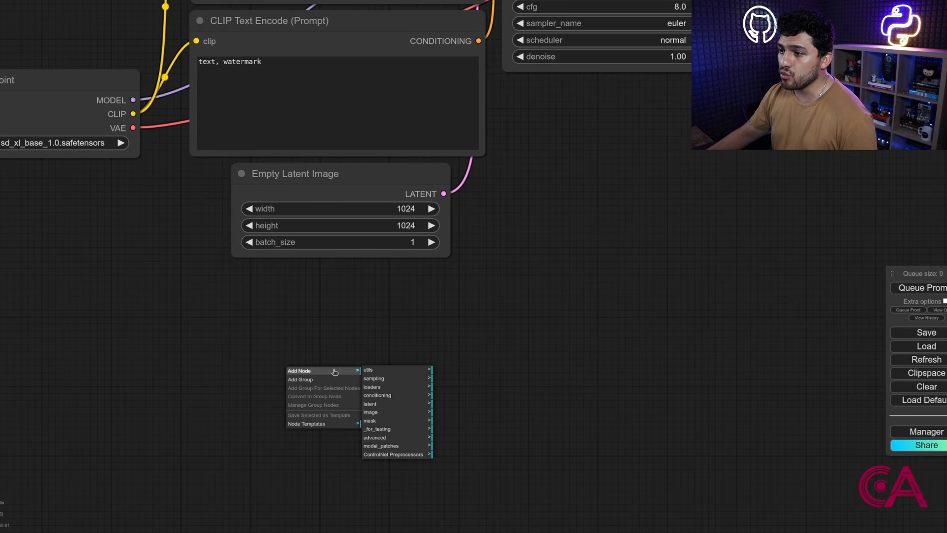
click(384, 413)
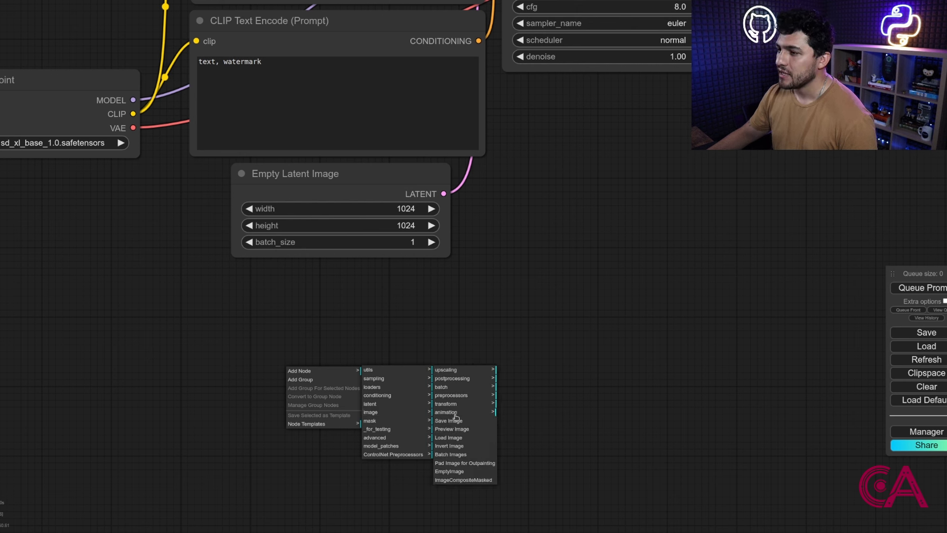
click(452, 437)
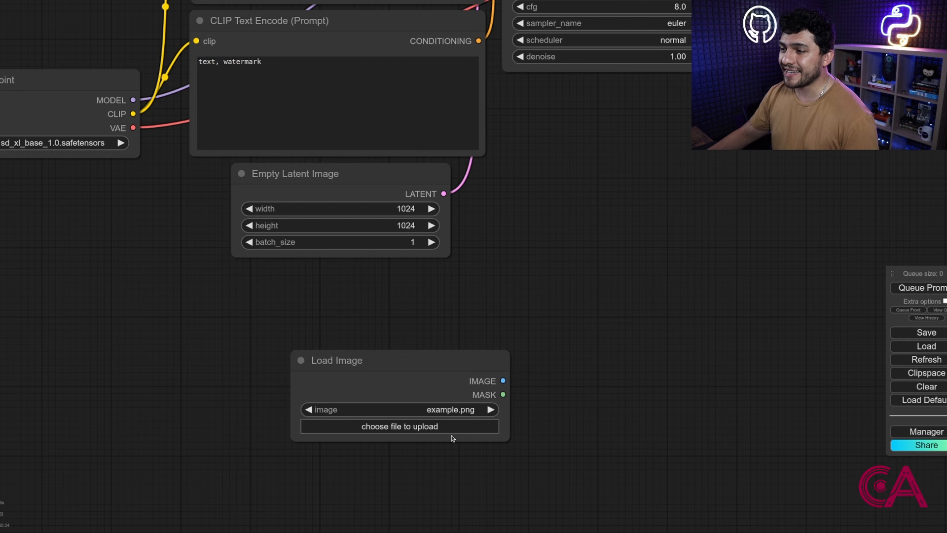
drag(422, 358, 398, 266)
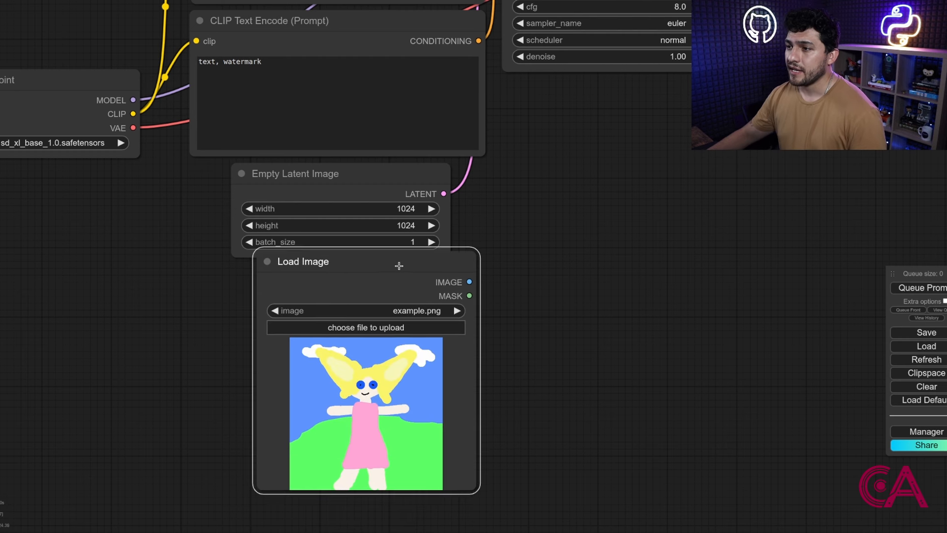
scroll(384, 385, up, 6)
scroll(384, 393, down, 4)
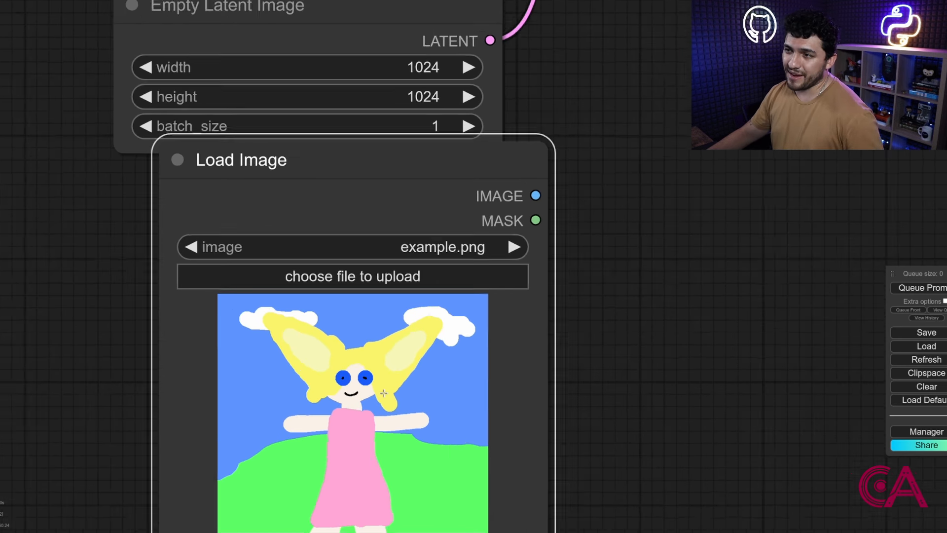
drag(391, 247, 362, 298)
scroll(417, 308, down, 1)
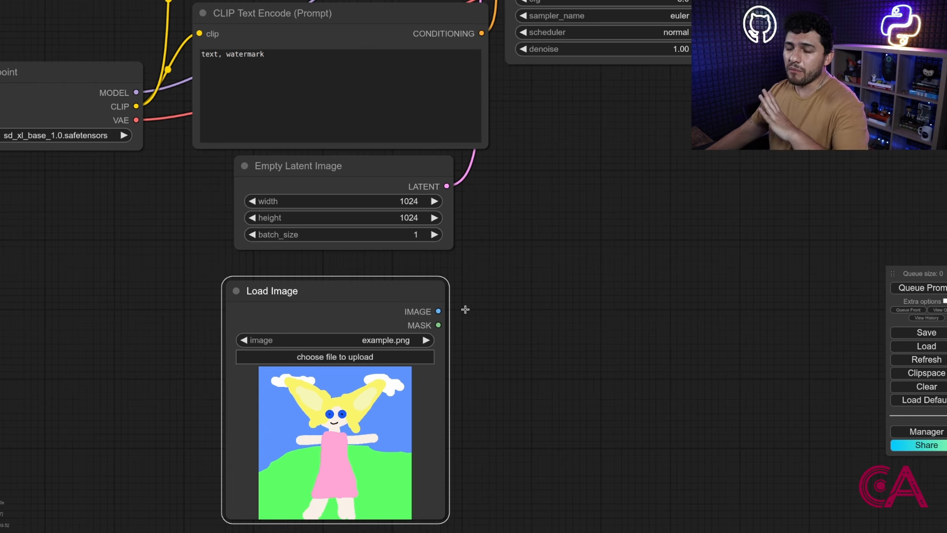
Step: Add a VAE Encode node fed by the Load Image node's IMAGE output
drag(395, 294, 526, 314)
scroll(457, 311, down, 1)
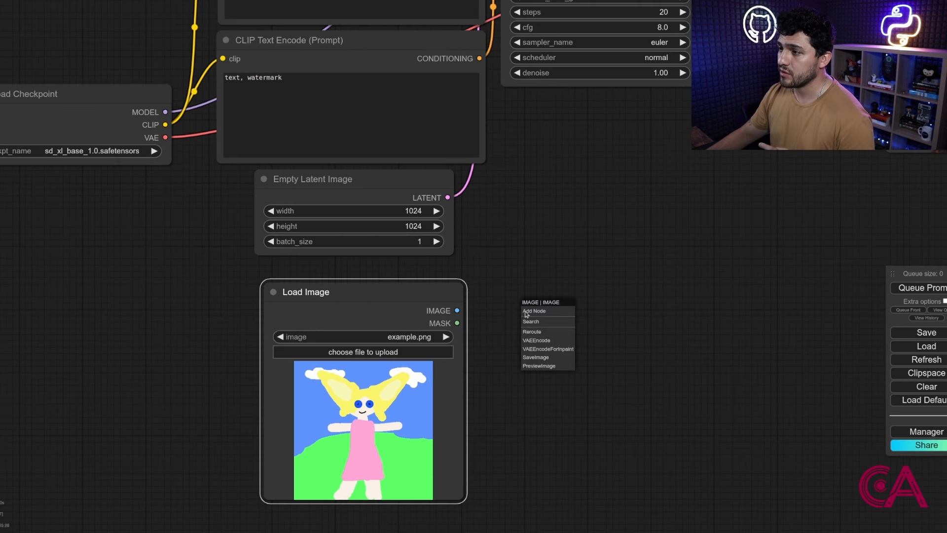
click(558, 340)
click(570, 303)
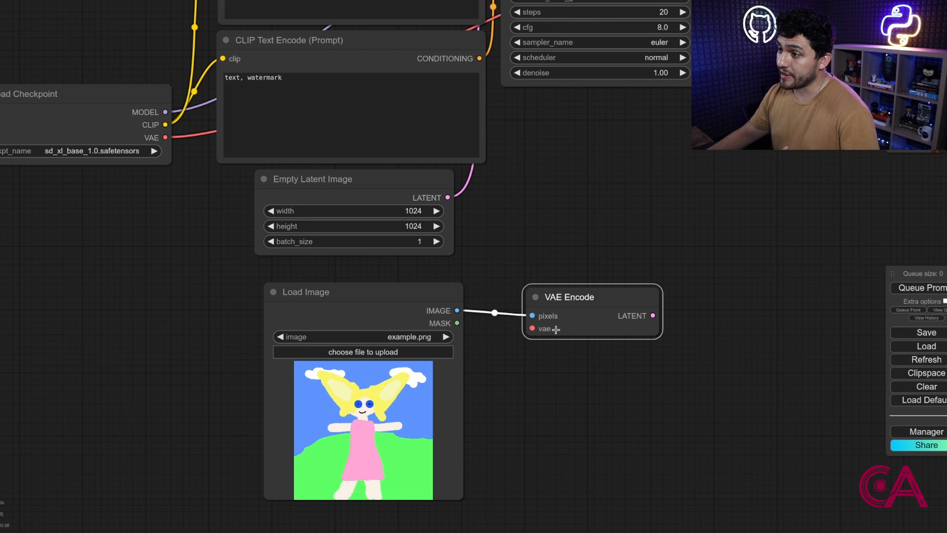
Step: Connect the VAE Encode node's vae input to the Load Checkpoint node's VAE output
drag(532, 328, 165, 138)
drag(120, 207, 245, 269)
scroll(205, 209, up, 10)
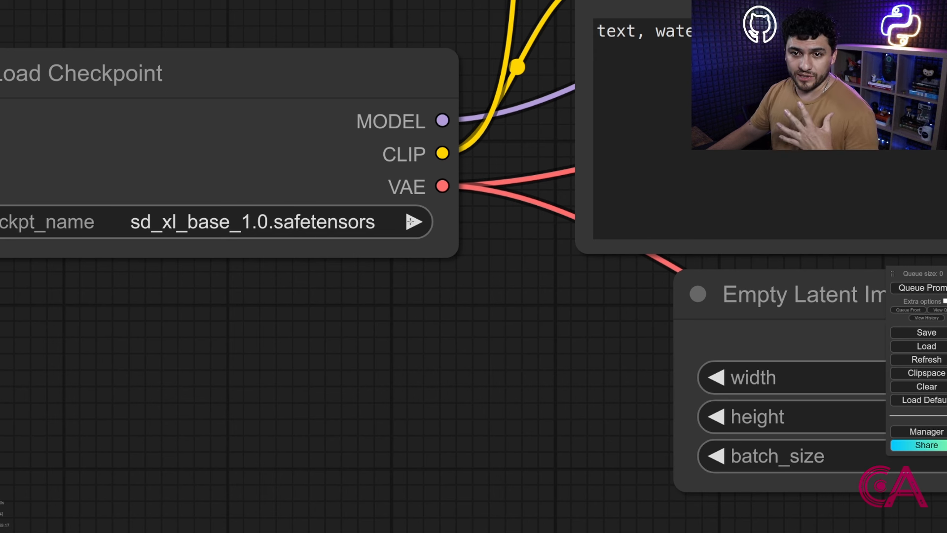
Step: Switch the Load Checkpoint node to v1-5-pruned.safetensors and back to sd_xl_base_1.0.safetensors
click(411, 222)
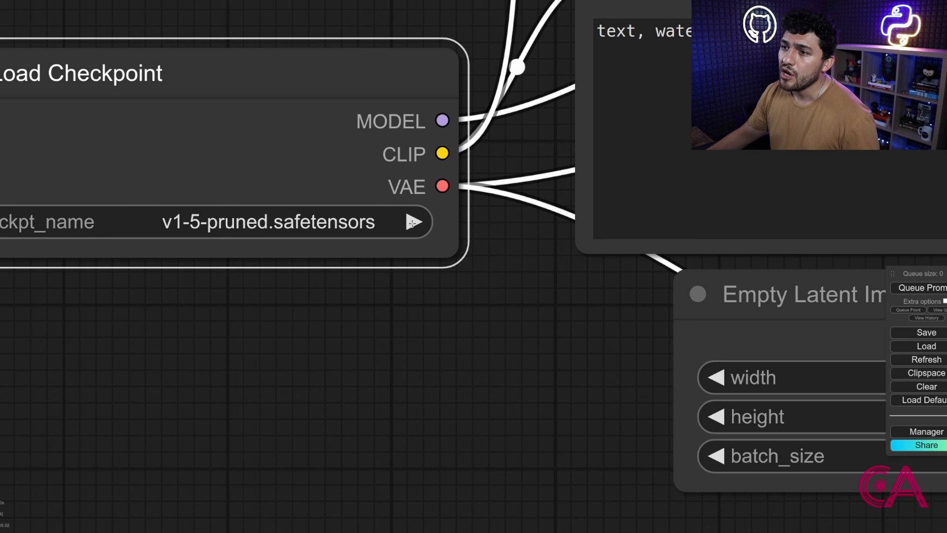
click(329, 220)
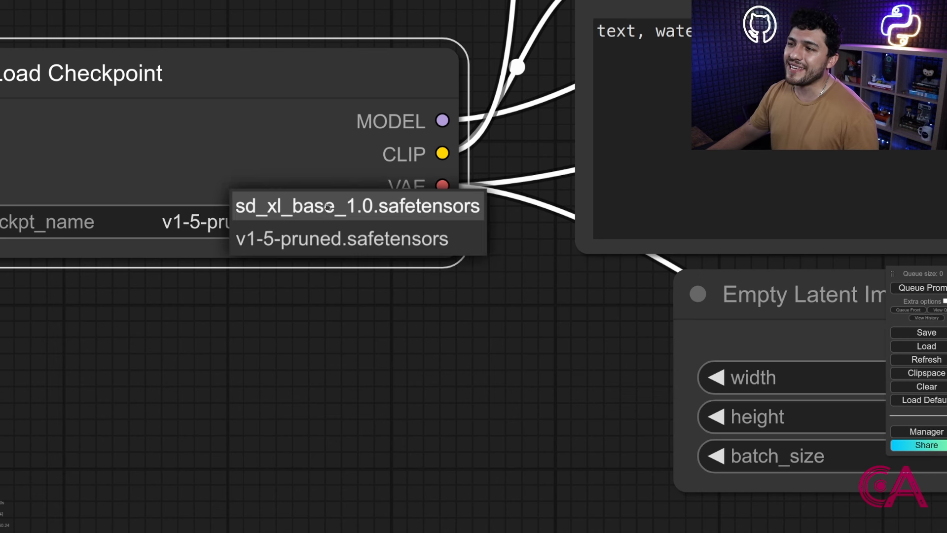
click(327, 206)
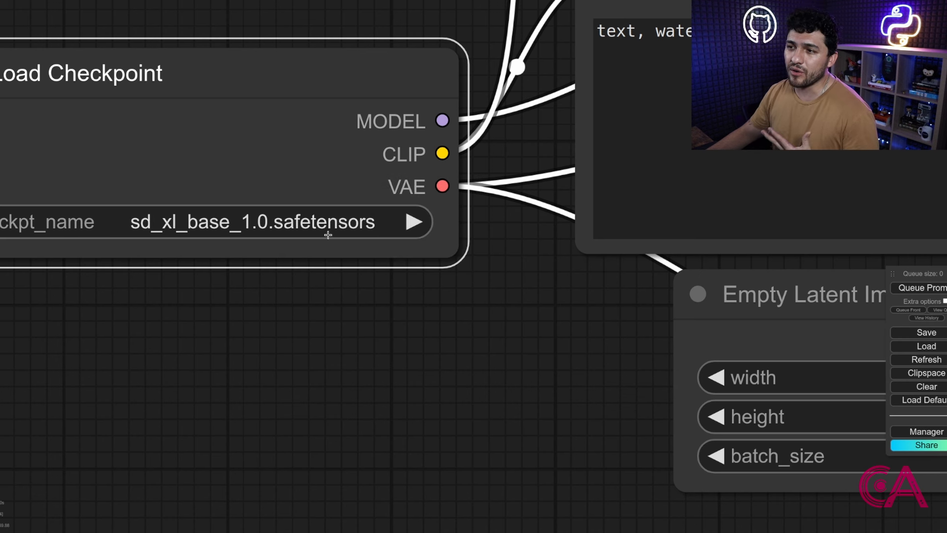
click(374, 316)
Step: Connect the VAE Encode node's LATENT output to the KSampler's latent_image input, replacing the Empty Latent Image connection
scroll(373, 316, down, 5)
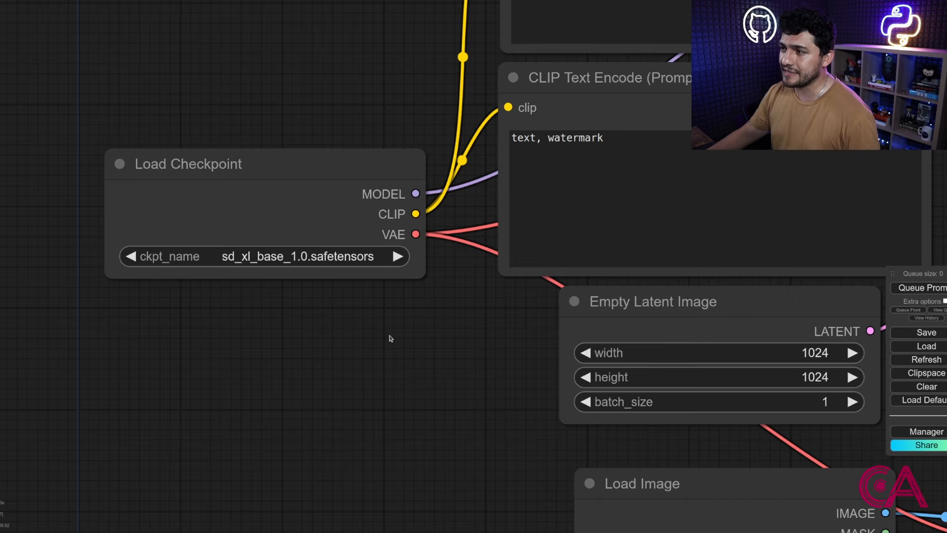
drag(450, 355, 287, 326)
scroll(288, 326, down, 5)
drag(544, 293, 420, 256)
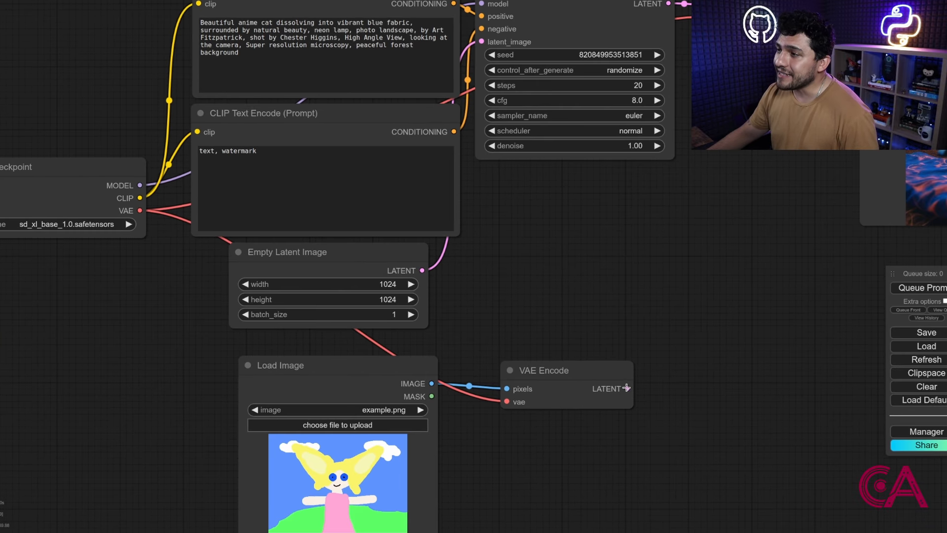
drag(626, 388, 482, 41)
drag(788, 185, 783, 313)
scroll(571, 145, up, 7)
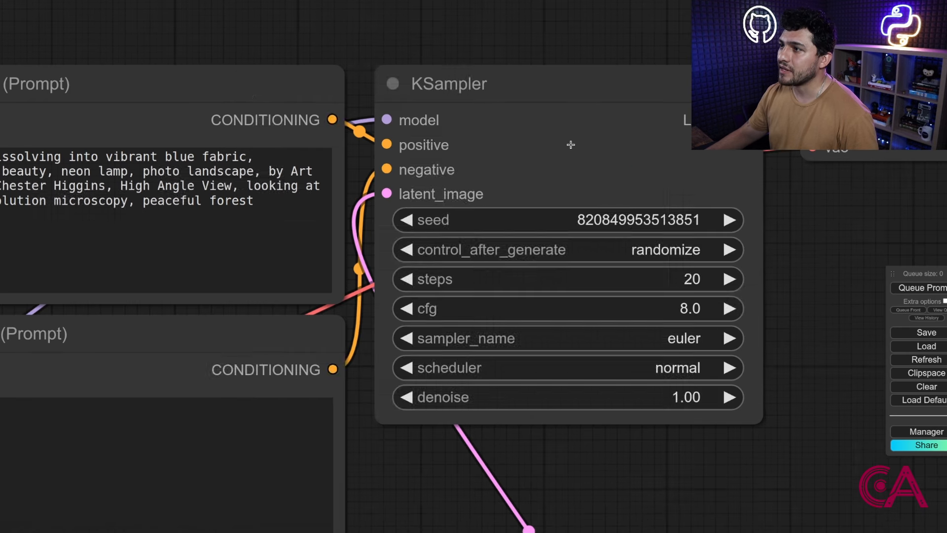
scroll(387, 241, down, 4)
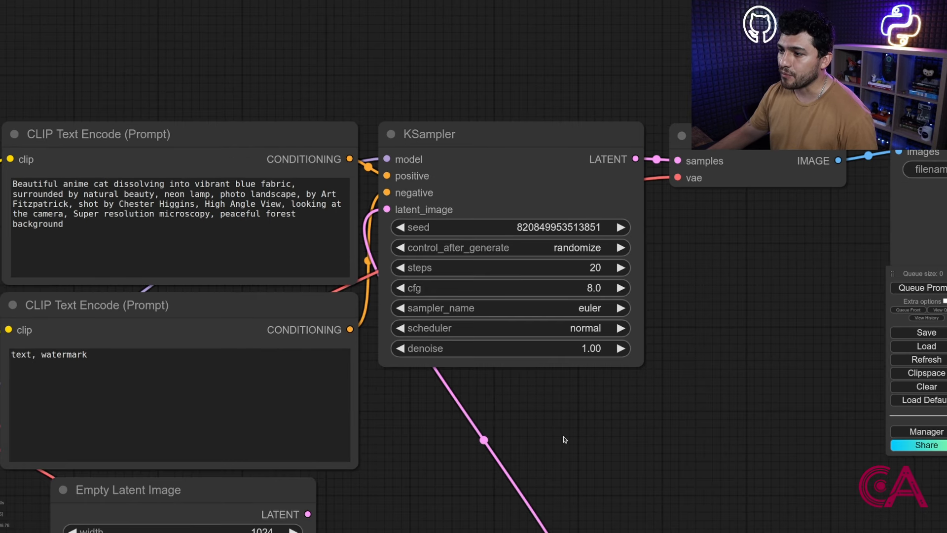
Step: Delete the disconnected Empty Latent Image node
drag(566, 439, 582, 250)
drag(278, 309, 430, 325)
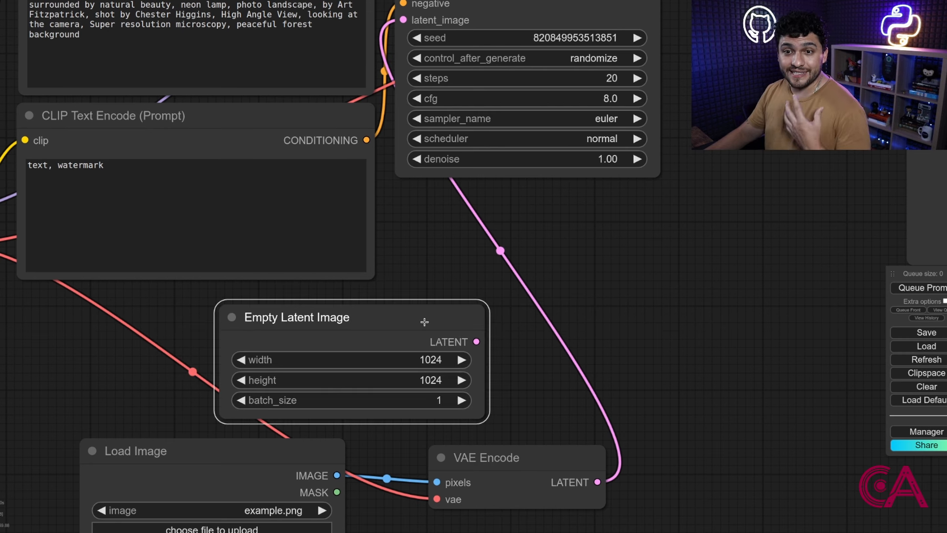
key(Delete)
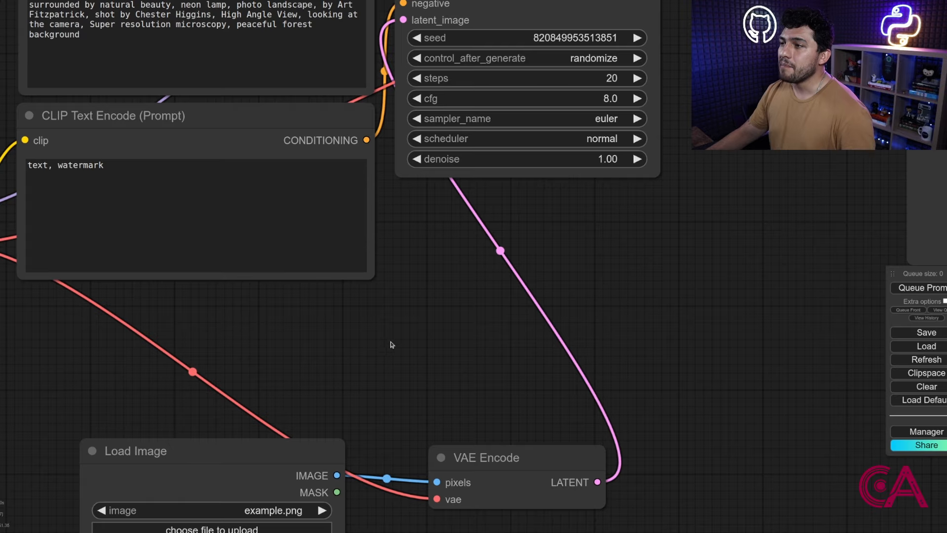
Step: Move the Load Image and VAE Encode nodes up beneath the negative prompt node, placing them close together side by side
drag(390, 342, 412, 164)
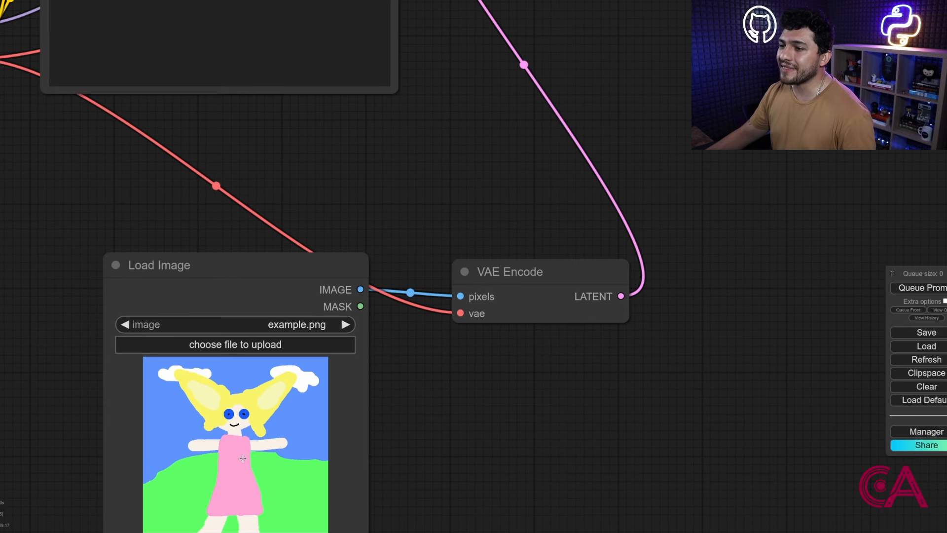
drag(315, 262, 300, 174)
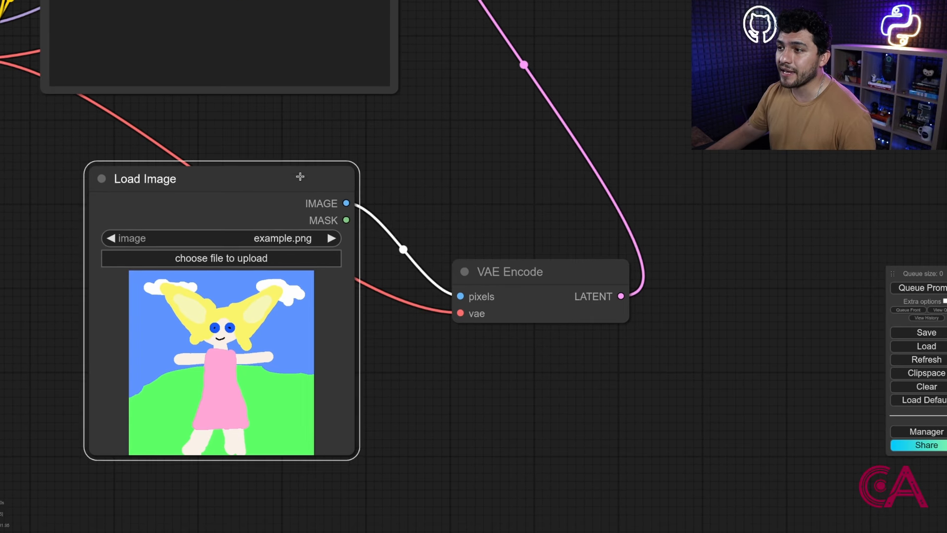
drag(494, 265, 425, 177)
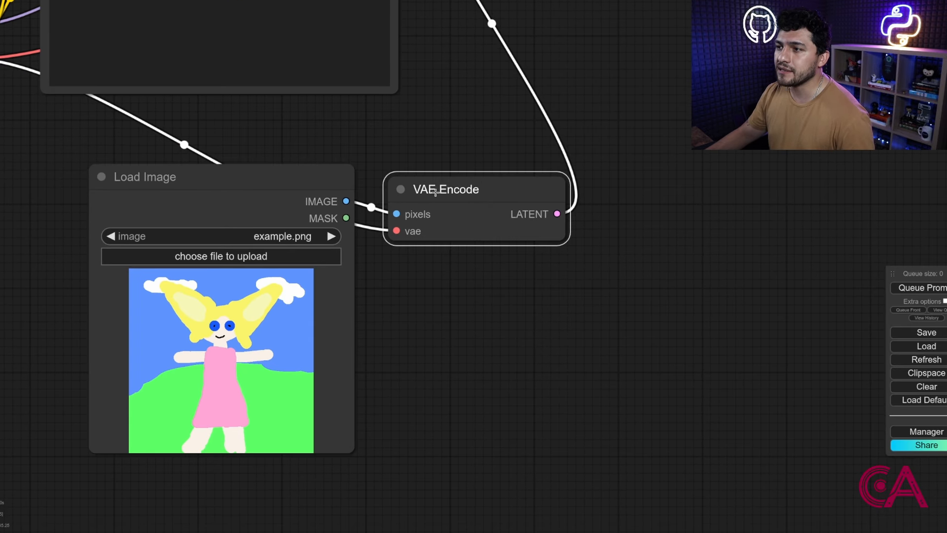
click(461, 339)
Step: Queue the image-to-image workflow with example.png and the existing anime cat prompt
scroll(499, 306, down, 3)
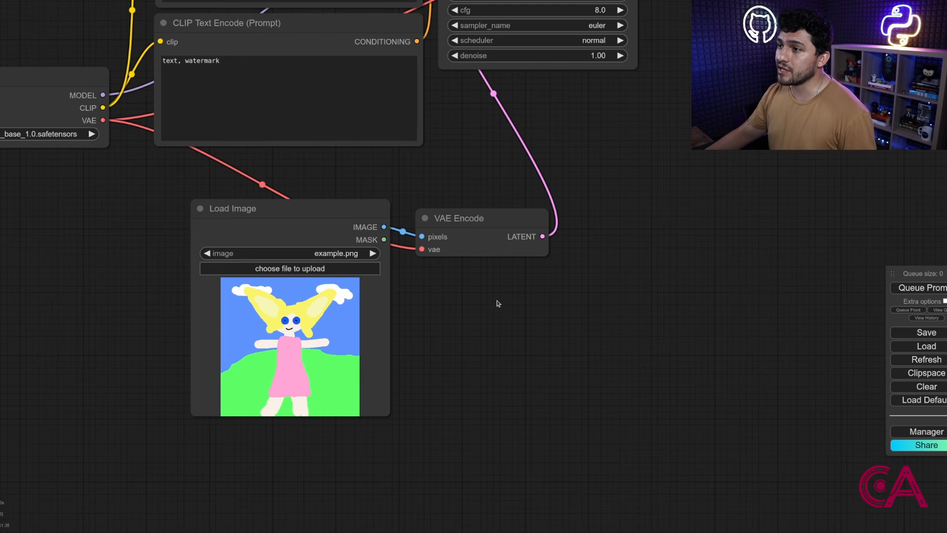
drag(492, 309, 410, 411)
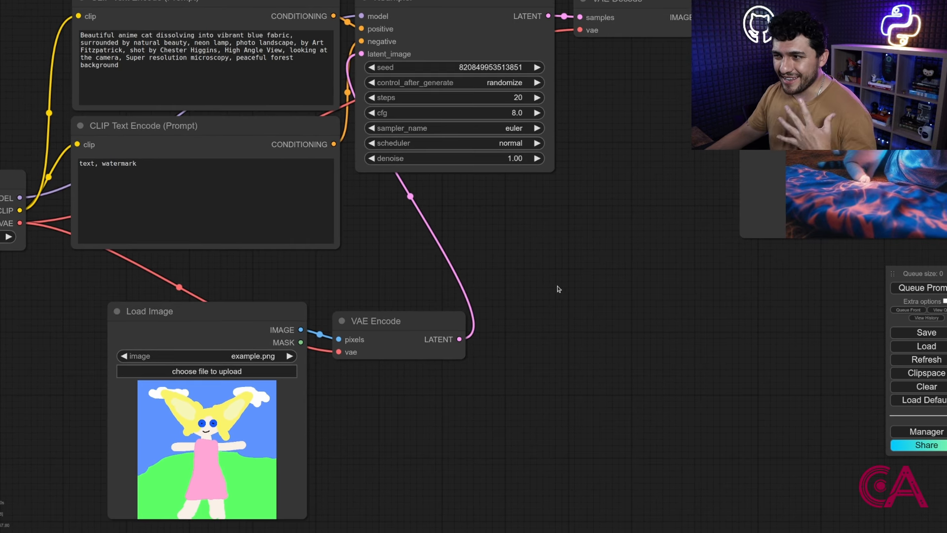
scroll(549, 290, down, 1)
scroll(549, 289, down, 2)
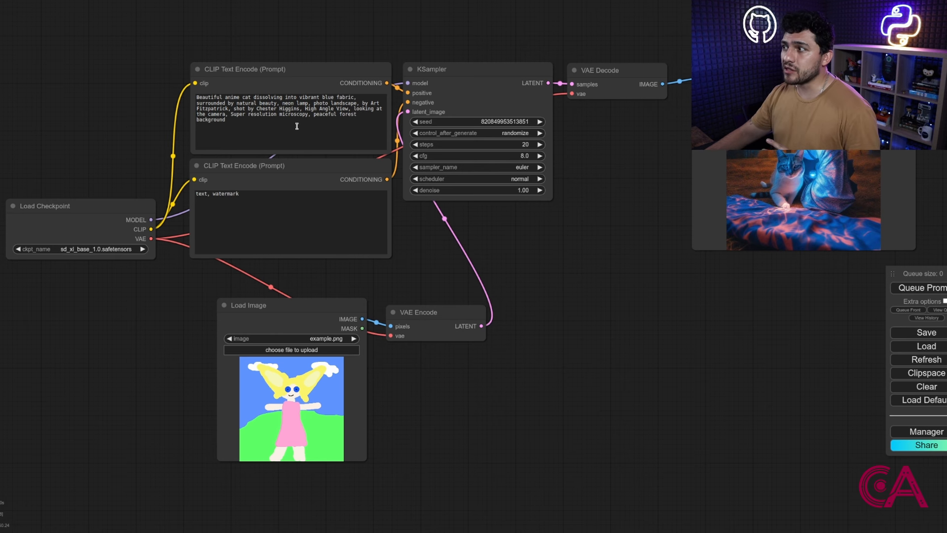
click(898, 290)
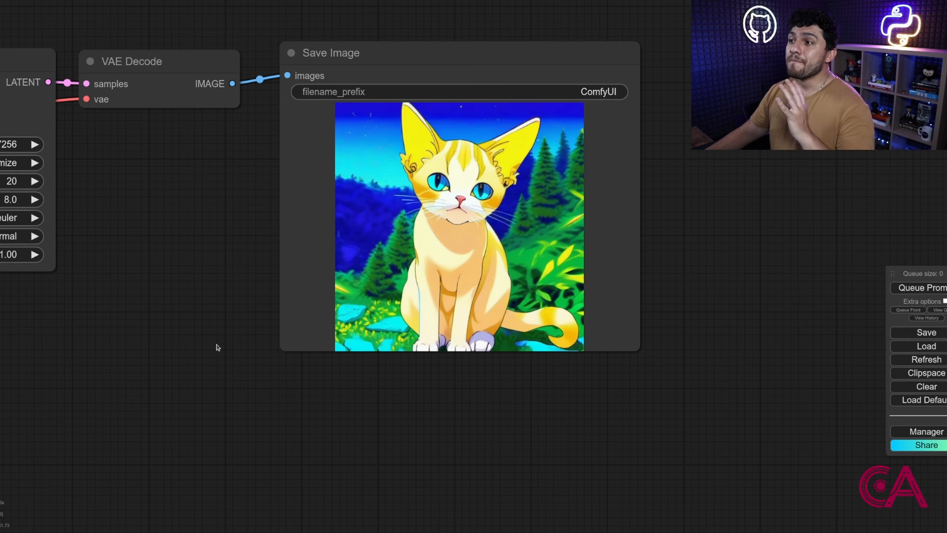
Step: Compare the generated picture in the Save Image node with the source picture in the Load Image node
drag(196, 390, 305, 263)
scroll(304, 263, down, 5)
drag(265, 365, 512, 285)
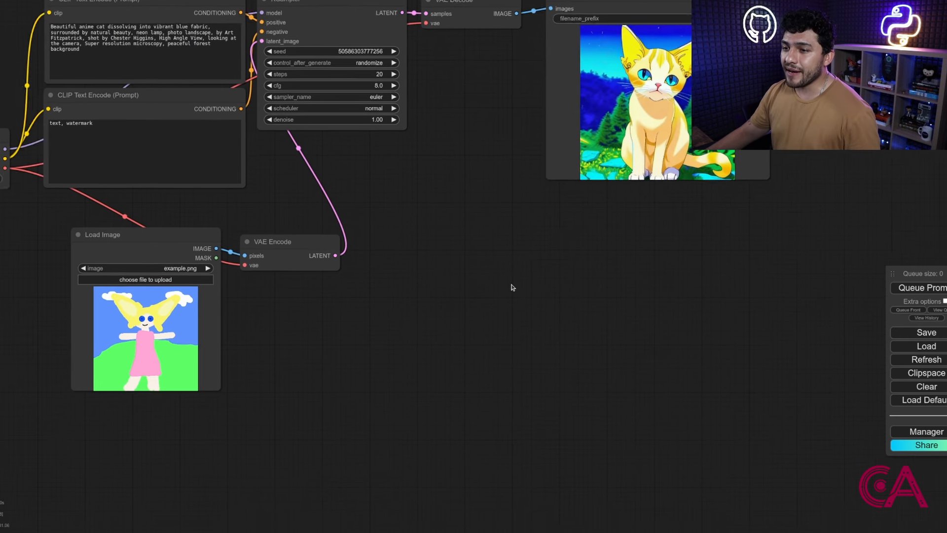
scroll(192, 318, up, 5)
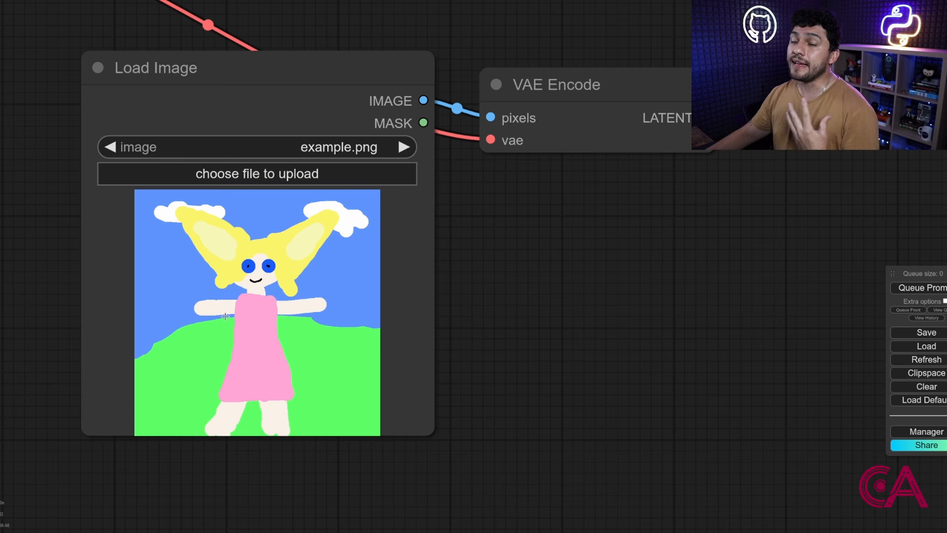
scroll(225, 317, down, 6)
drag(532, 288, 314, 394)
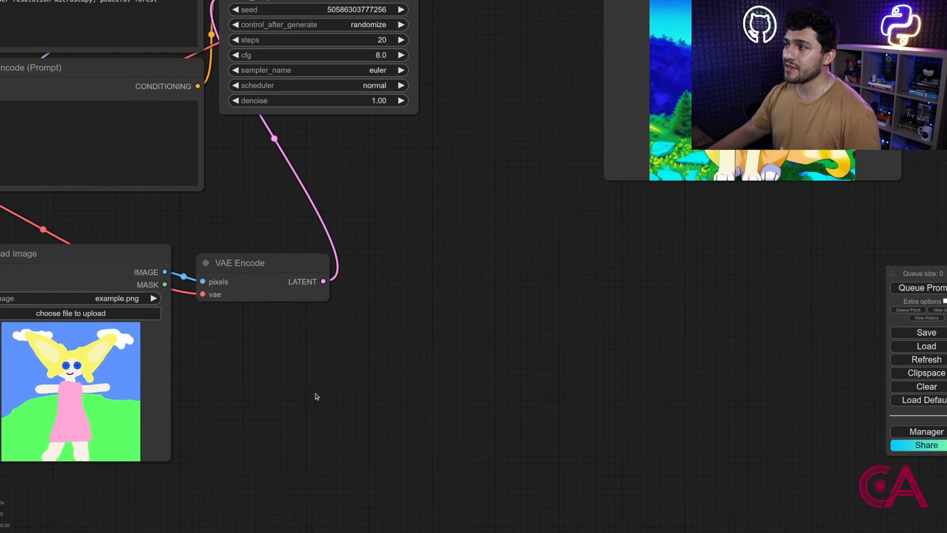
drag(347, 220, 274, 302)
scroll(628, 198, up, 6)
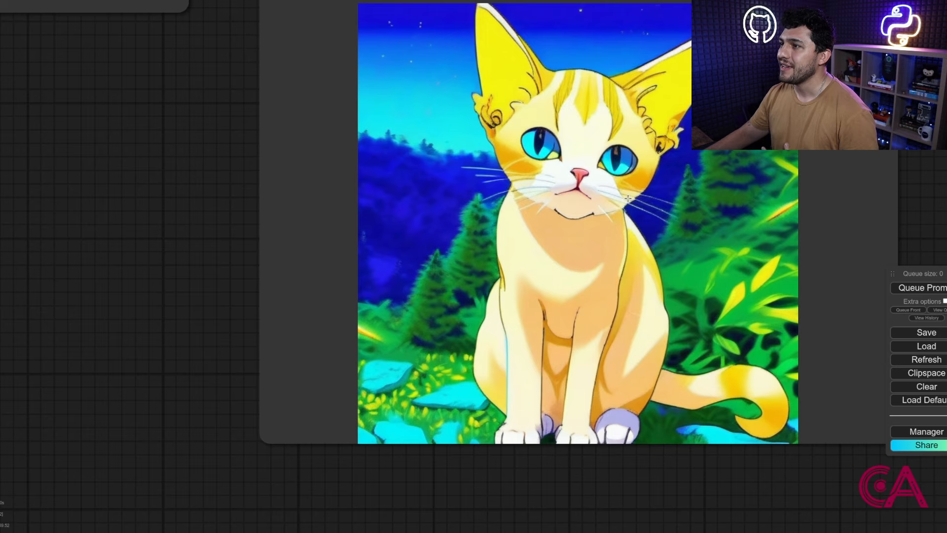
scroll(628, 198, down, 2)
scroll(321, 299, down, 4)
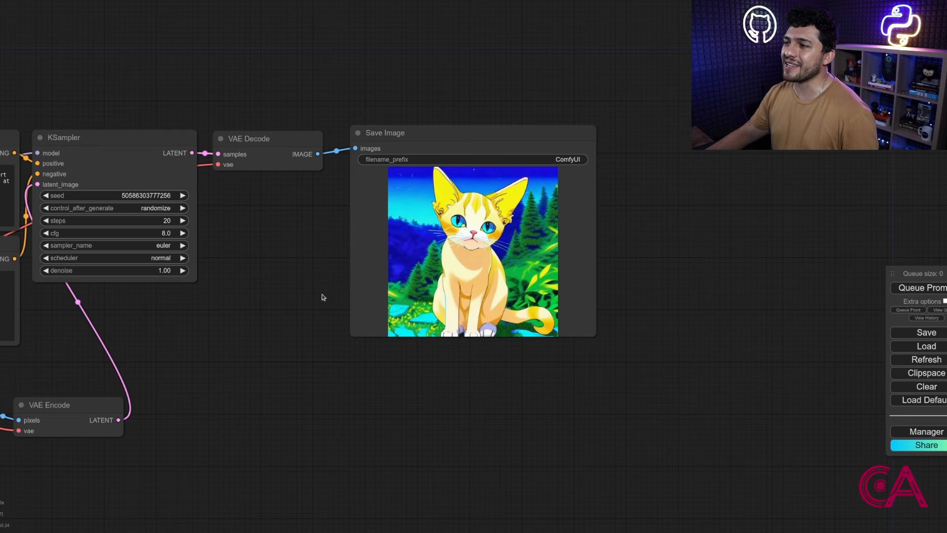
drag(310, 348, 496, 262)
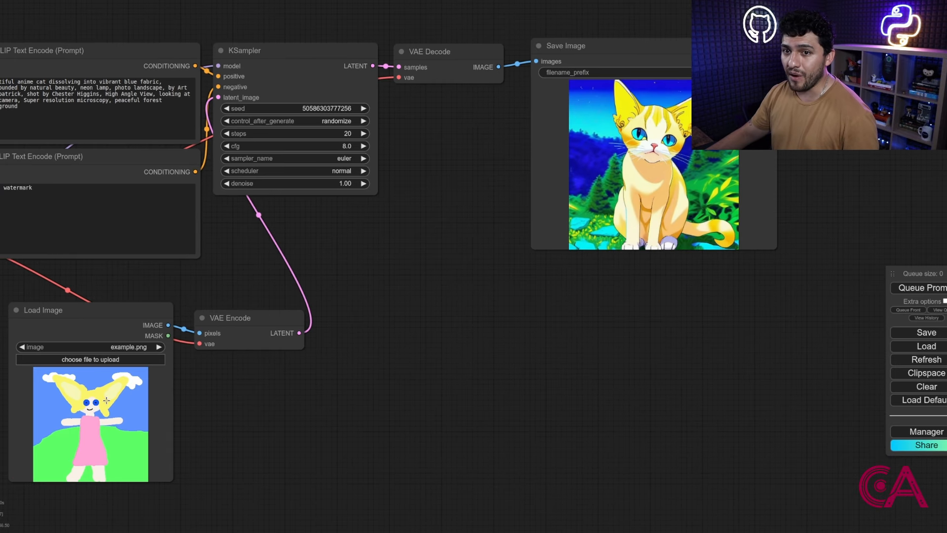
drag(454, 384, 426, 390)
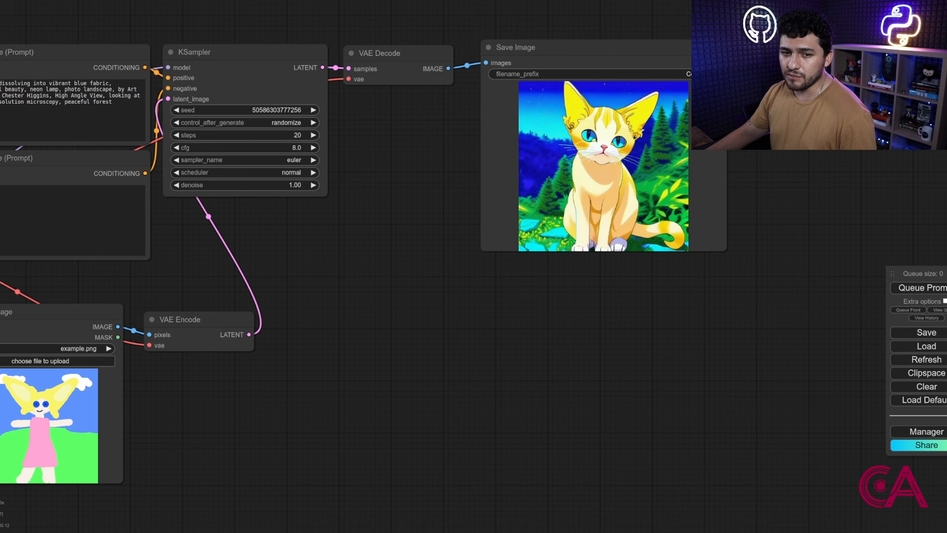
Step: Replace the positive prompt with "cat wizard, gandalf, lord of the rings, detailed, fantasy, cute, adorable, Pixar, Disney, 8K" and generate the image
click(119, 129)
key(ctrl+a)
text(cat wizard, gandalf, lord of the rings, detailed, fantasy, cute, adorable, Pixar, Disney, 8K)
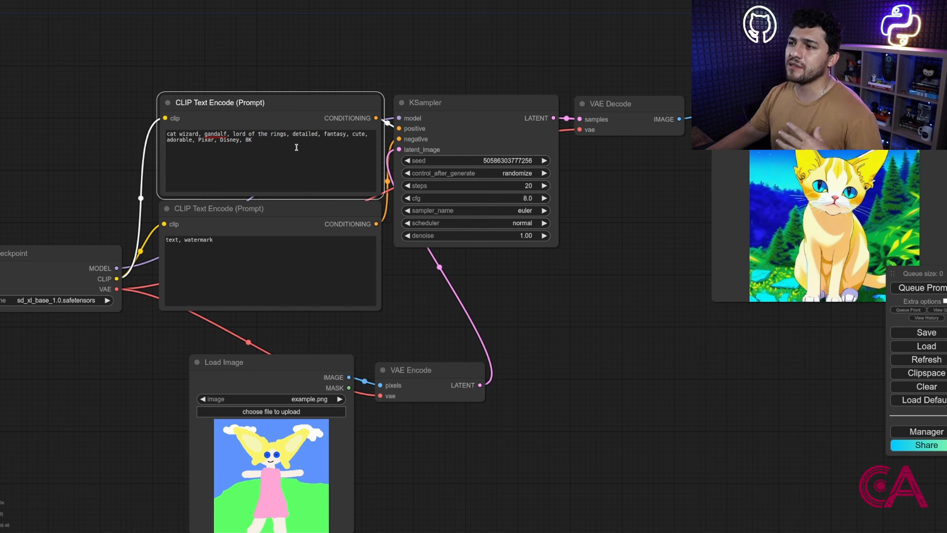
click(917, 288)
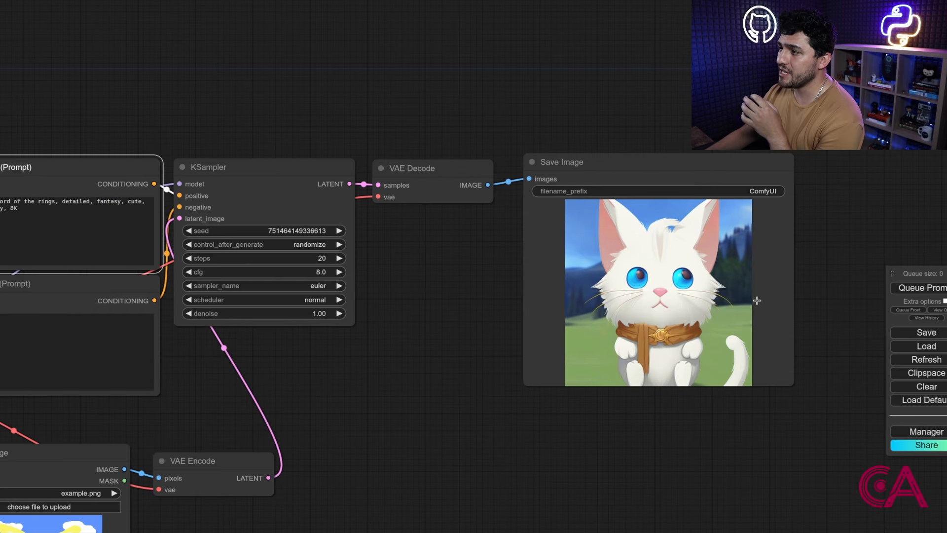
Step: Generate another image from the same cat wizard prompt and enlarge the Save Image node
scroll(779, 296, down, 2)
drag(779, 295, 743, 302)
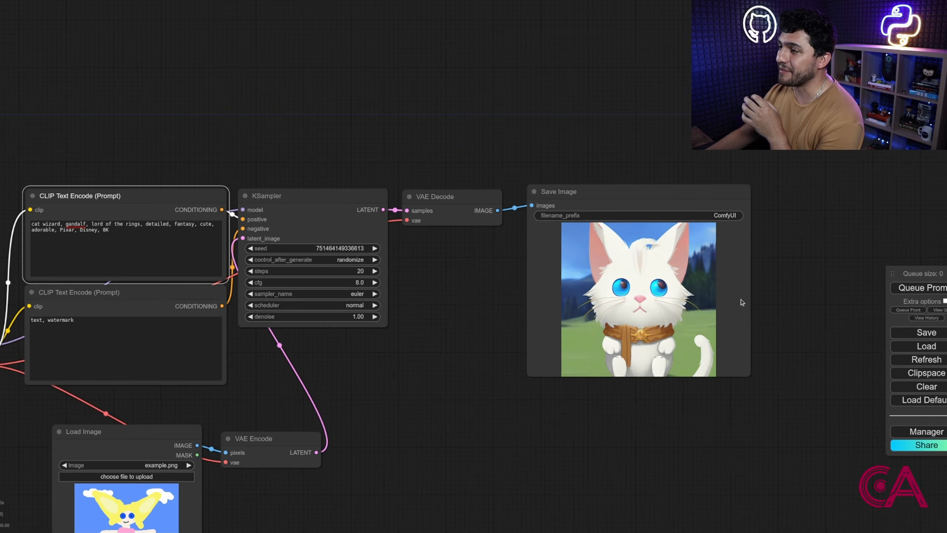
scroll(743, 299, up, 4)
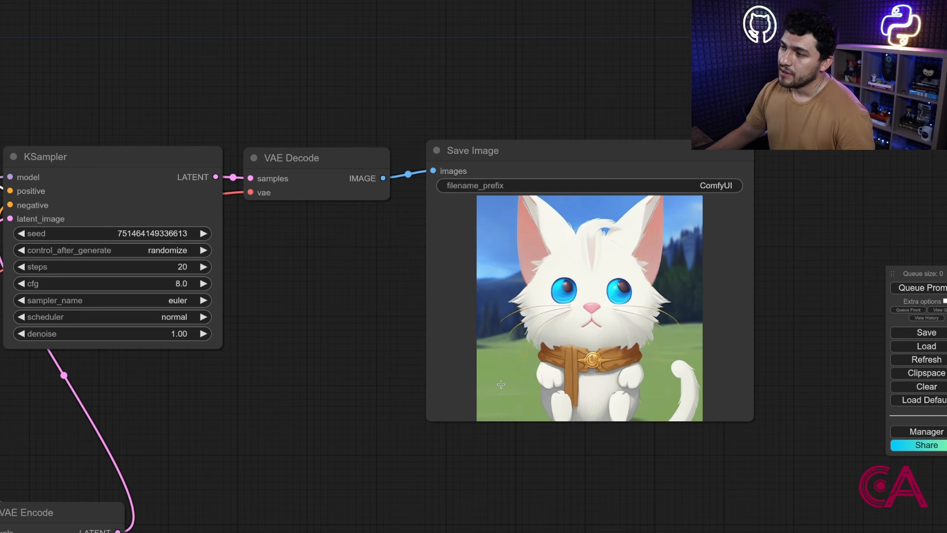
scroll(628, 241, down, 1)
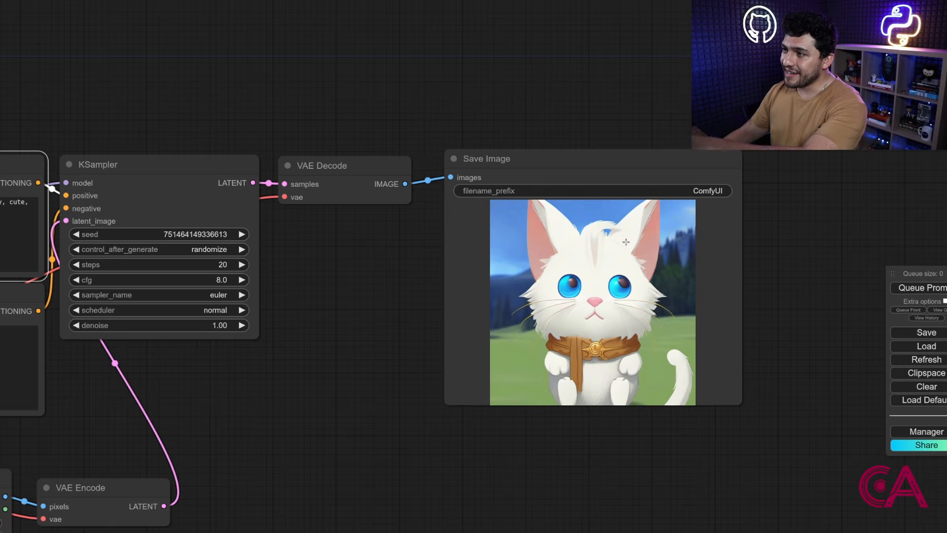
scroll(626, 242, down, 8)
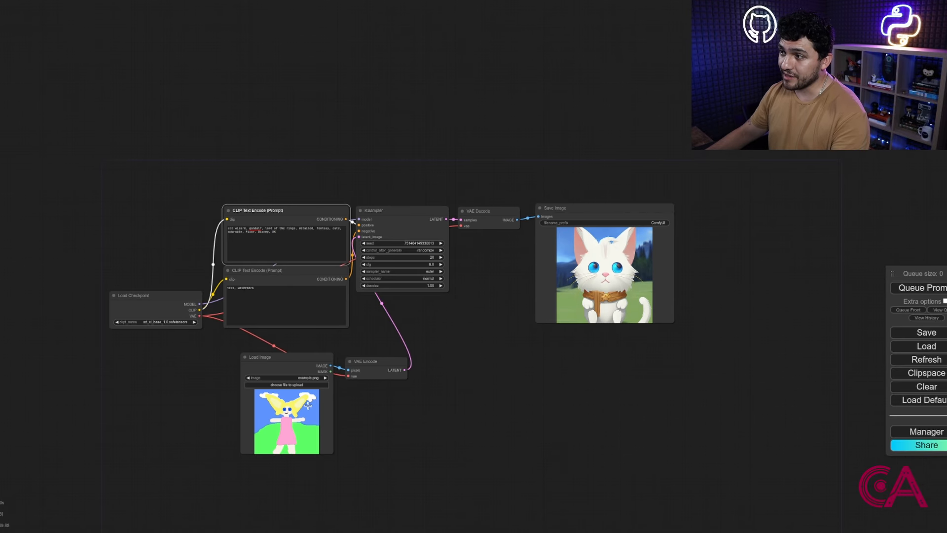
click(921, 288)
scroll(533, 360, up, 3)
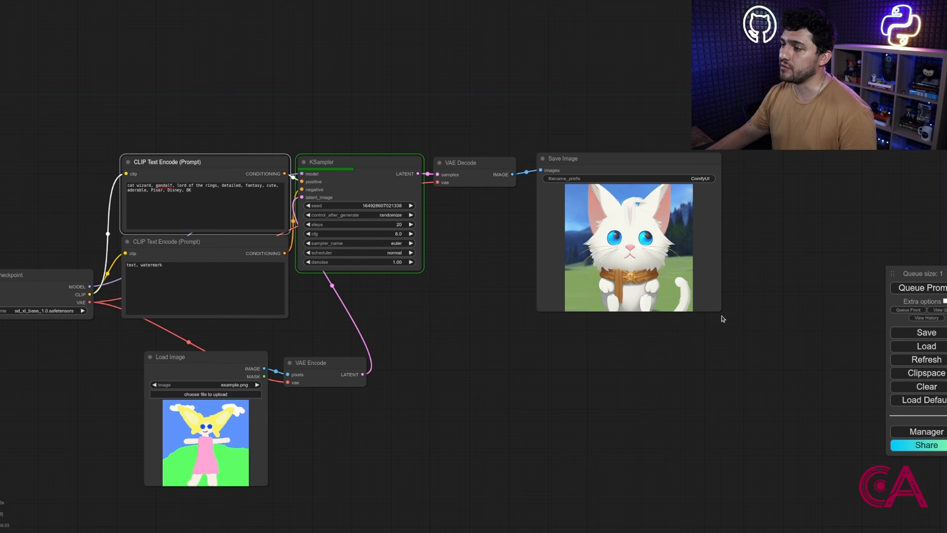
drag(718, 308, 792, 382)
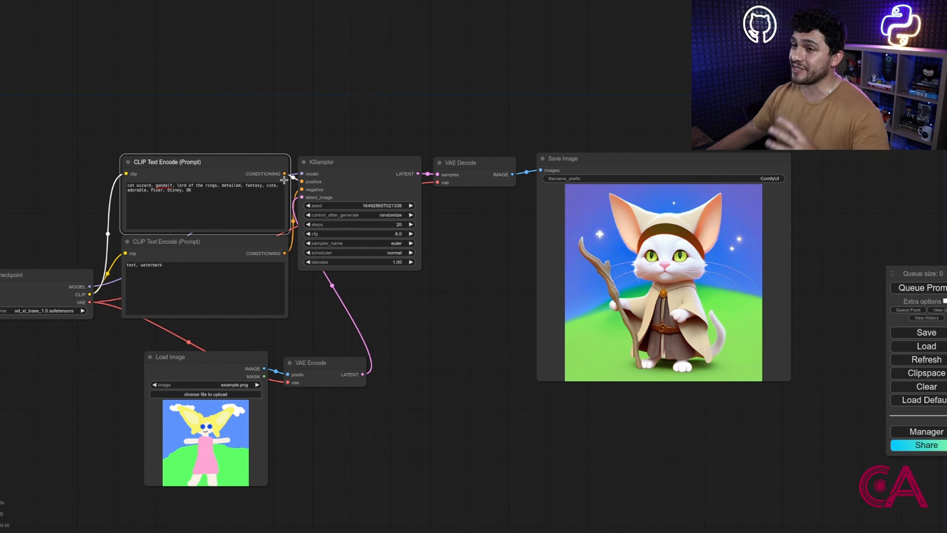
Step: Change "cat" to "a monkey" at the start of the positive prompt and queue a new generation
double_click(131, 186)
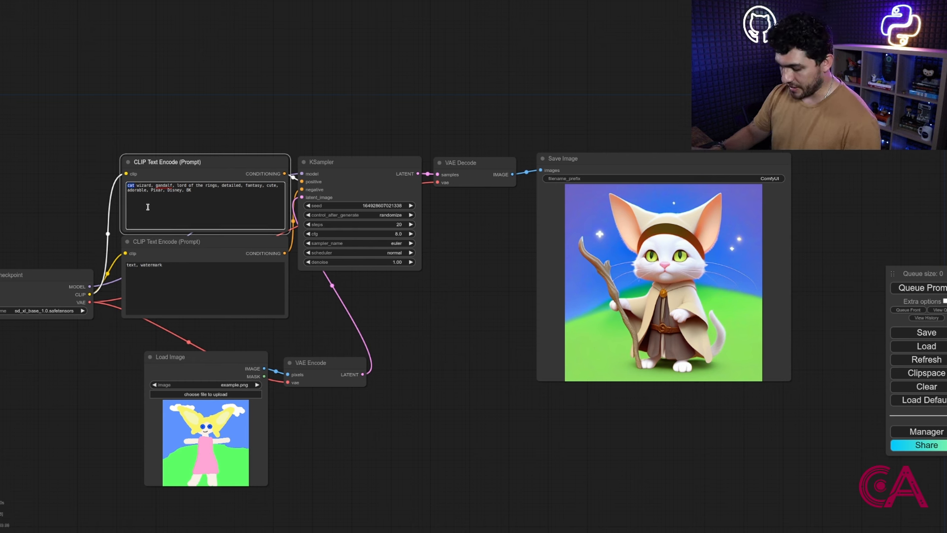
key(BackSpace)
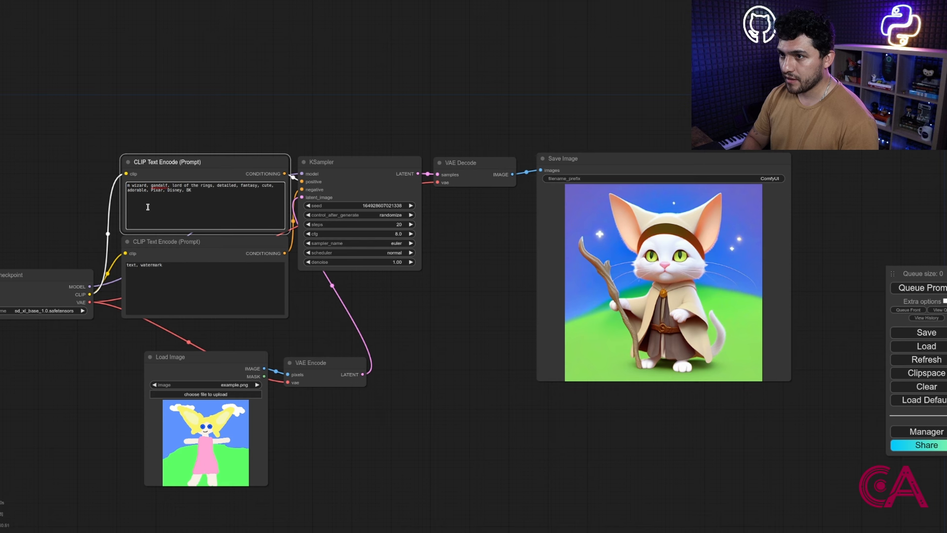
text(a monkey)
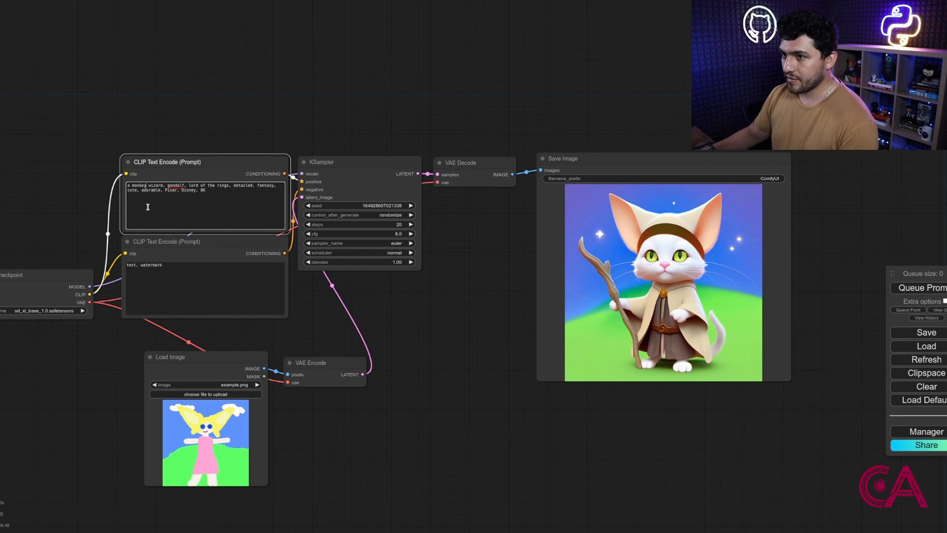
click(921, 288)
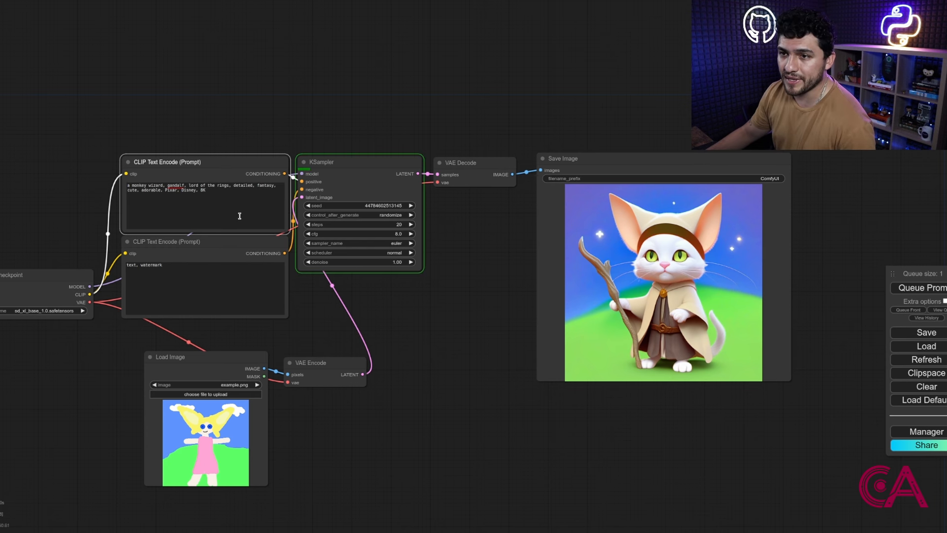
Step: Examine the monkey wizard prompt and compare the generated picture in the Save Image node with the source picture
scroll(111, 192, up, 3)
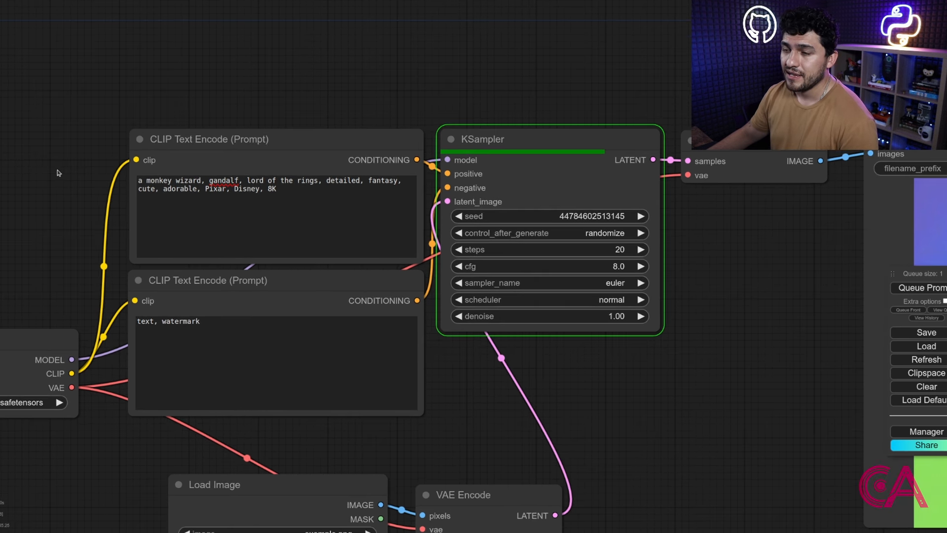
scroll(127, 191, up, 3)
scroll(127, 192, up, 1)
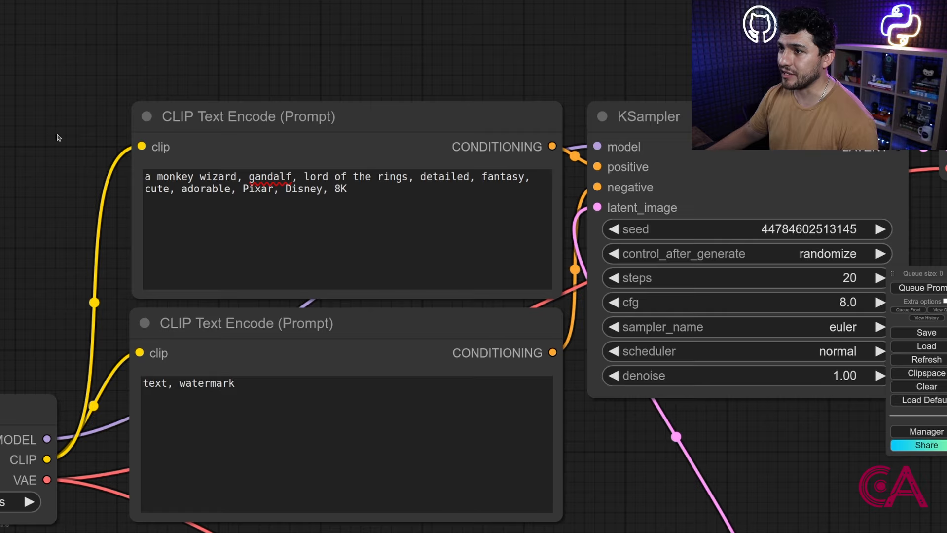
scroll(58, 138, down, 6)
drag(554, 248, 448, 240)
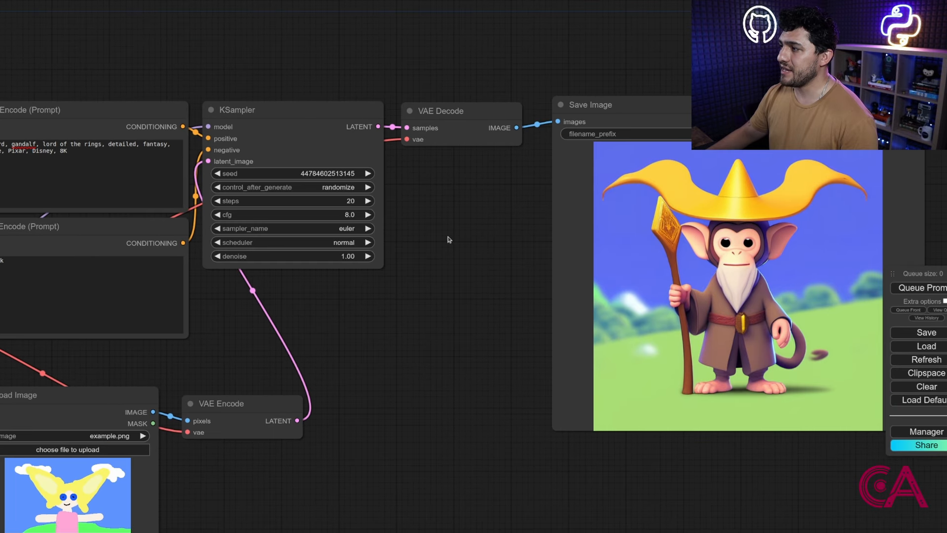
scroll(730, 290, down, 2)
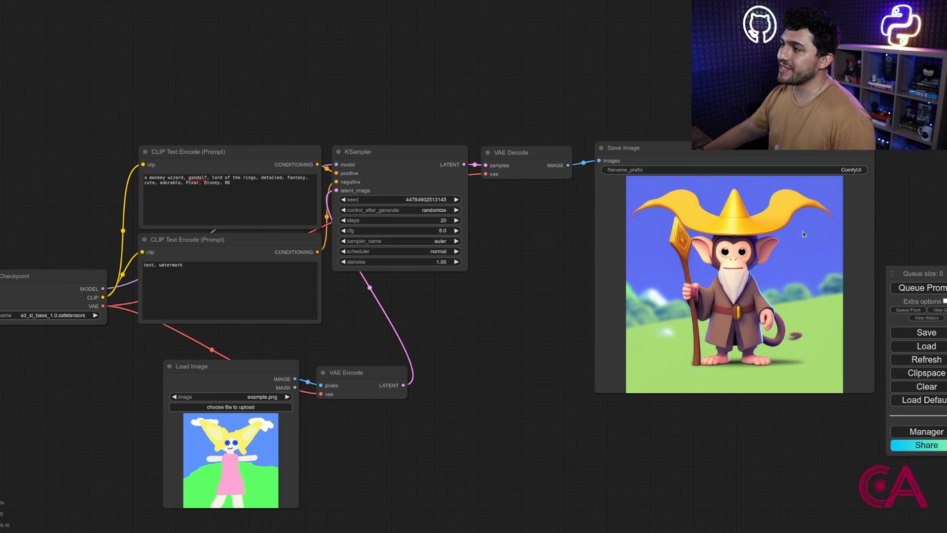
scroll(781, 215, up, 2)
scroll(781, 215, down, 1)
scroll(780, 215, up, 4)
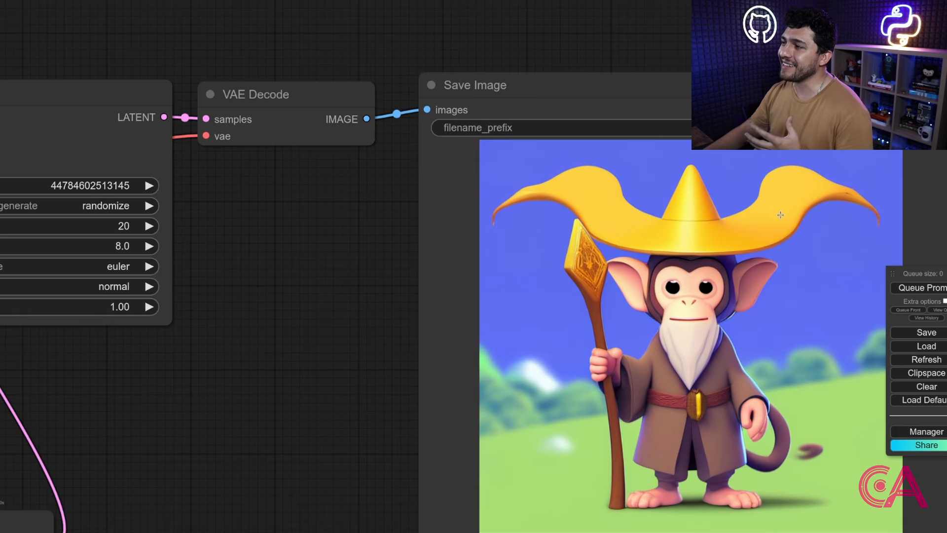
scroll(780, 215, down, 6)
scroll(780, 215, down, 3)
drag(598, 327, 596, 317)
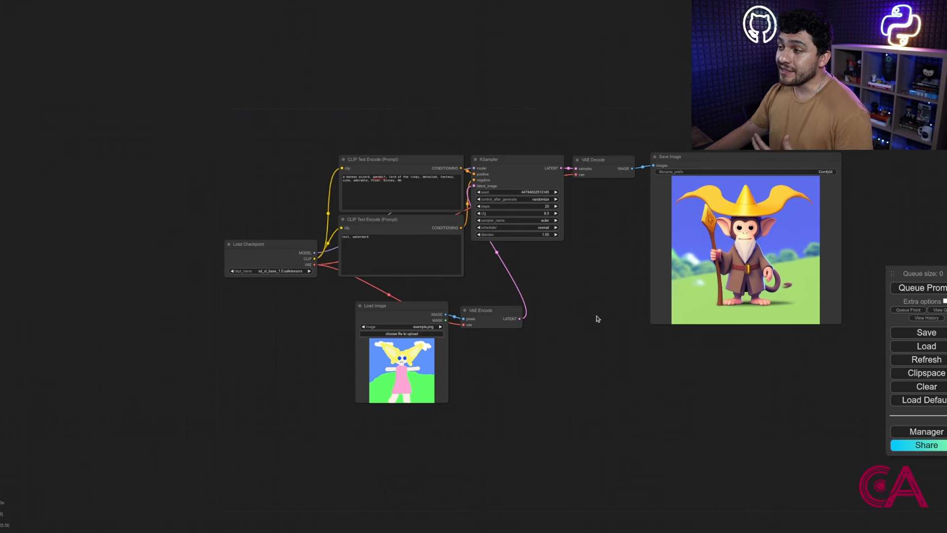
Step: Switch the Load Image node's source picture to stable-diff-img2img-1.png
scroll(478, 332, up, 4)
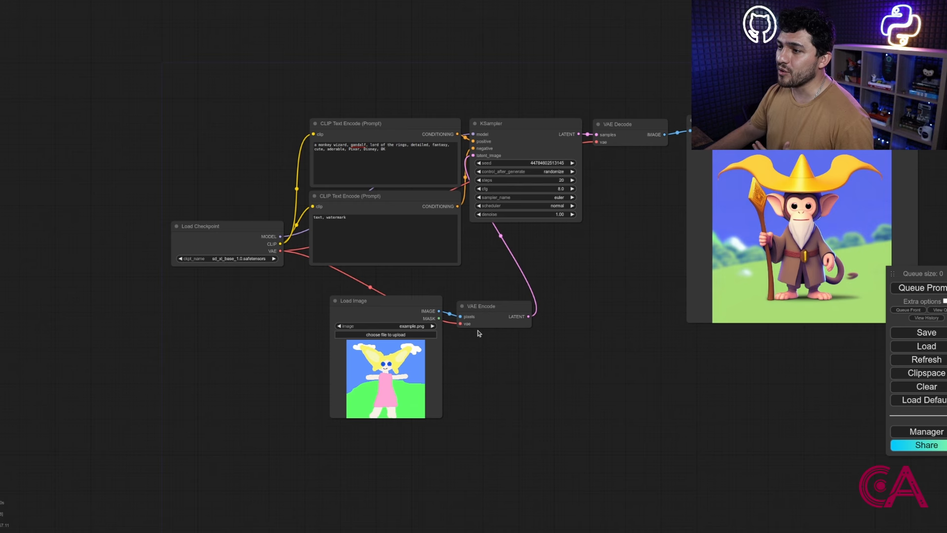
click(403, 325)
click(431, 367)
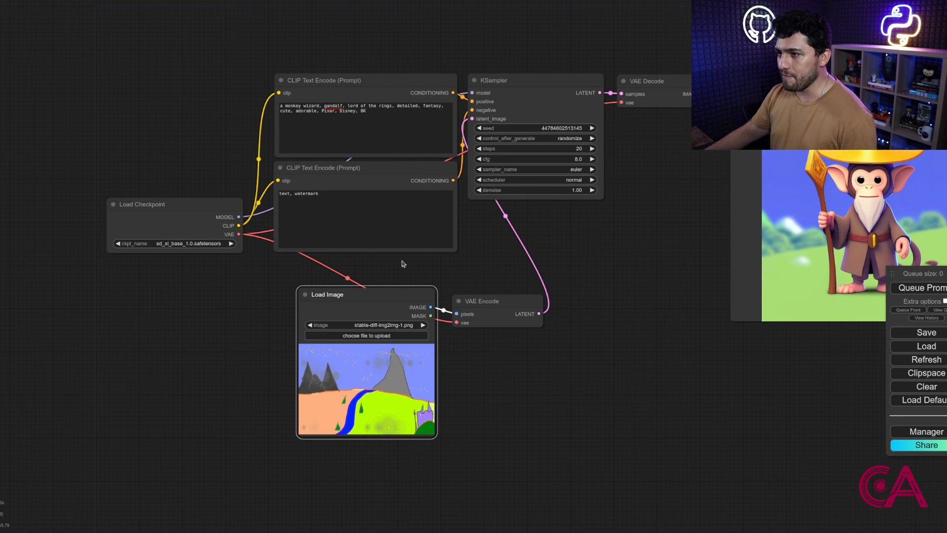
Step: Replace the positive prompt with "A vector, serene mountain landscape, with majestic peaks, a river,Purple and yellow, by Neal Adams. Cloudy background"
click(368, 110)
key(ctrl+a)
text(A vector, serene mountain landscape, with majestic peaks, a river,Purple and yellow, by Neal Adams. Cloudy background)
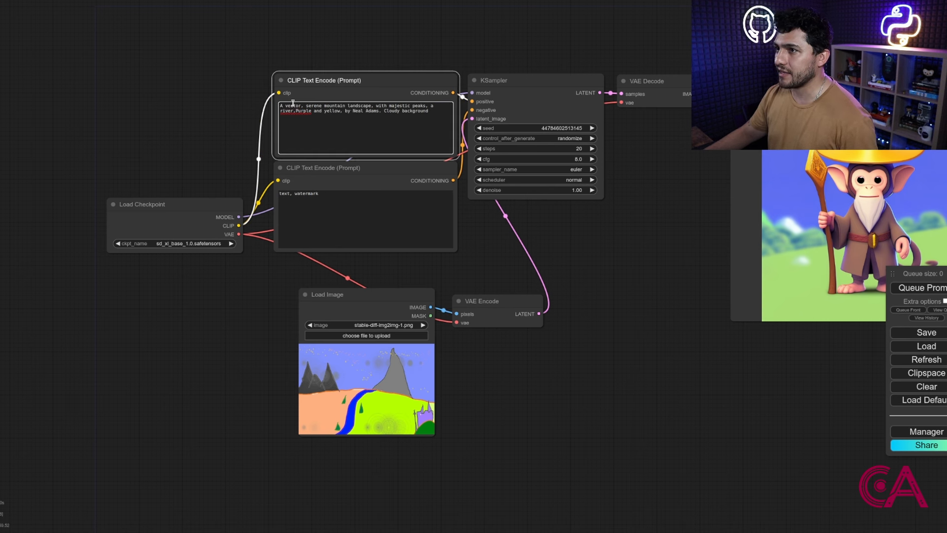
click(91, 124)
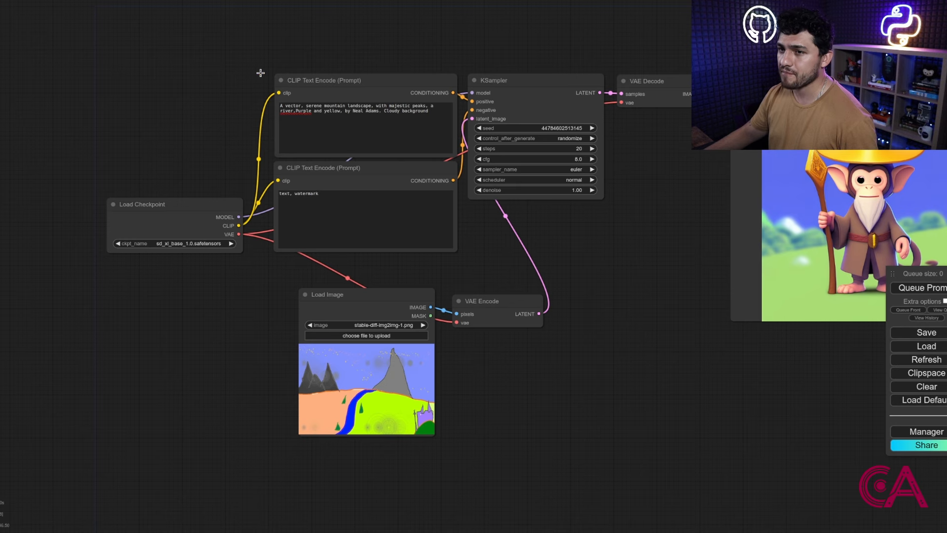
Step: Check the mountain landscape prompt and generate three images from it
scroll(234, 89, up, 10)
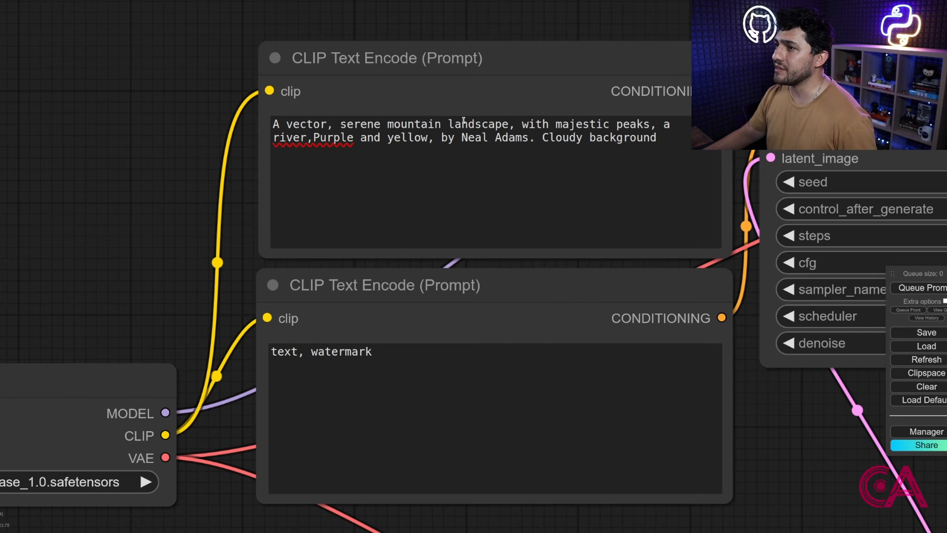
scroll(158, 106, up, 4)
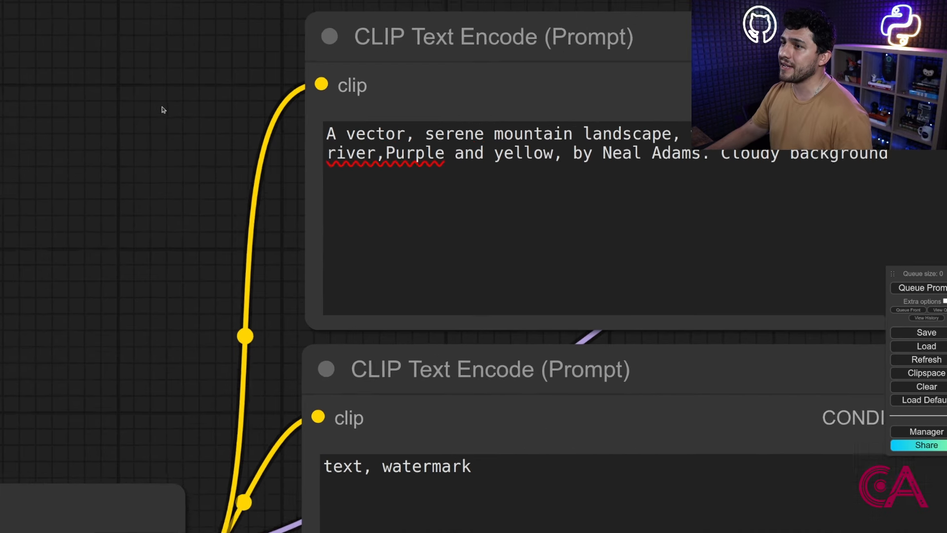
drag(131, 128, 0, 144)
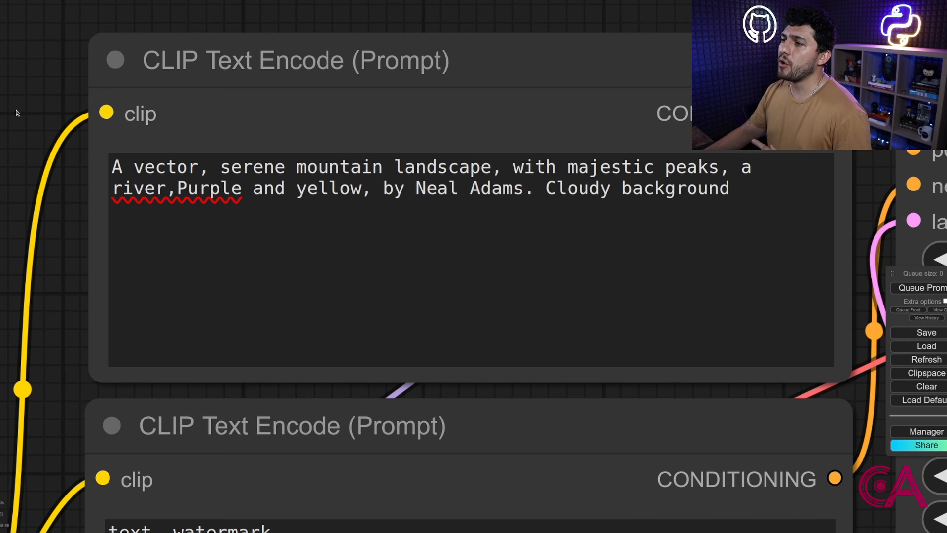
scroll(14, 116, down, 12)
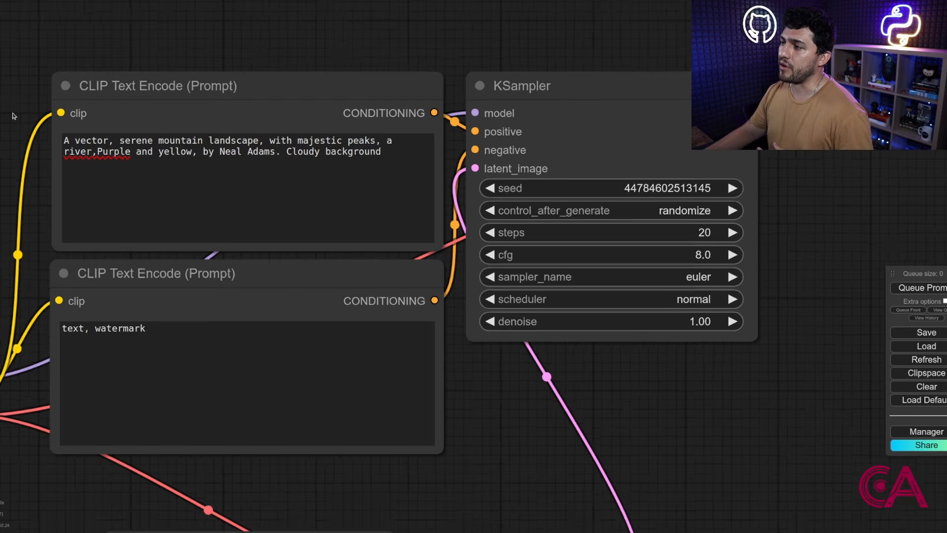
scroll(524, 321, down, 3)
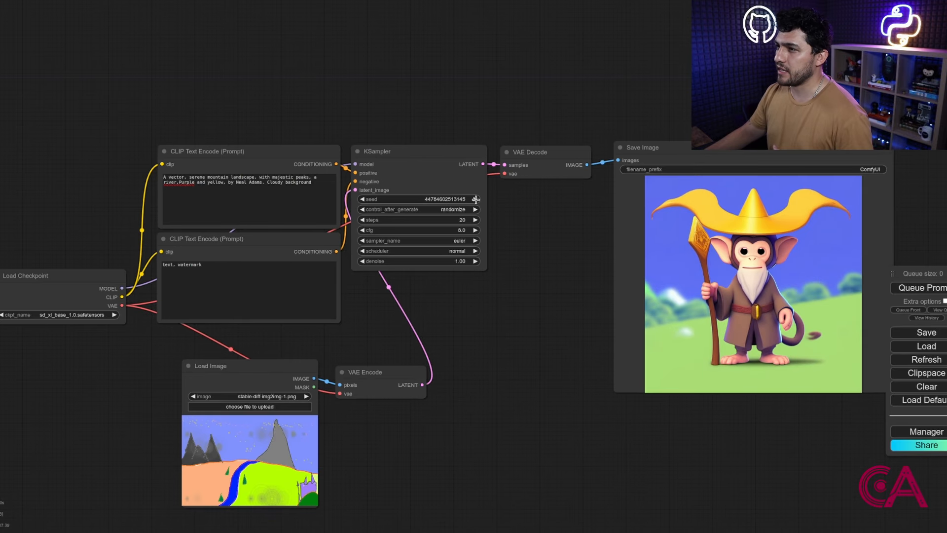
click(932, 291)
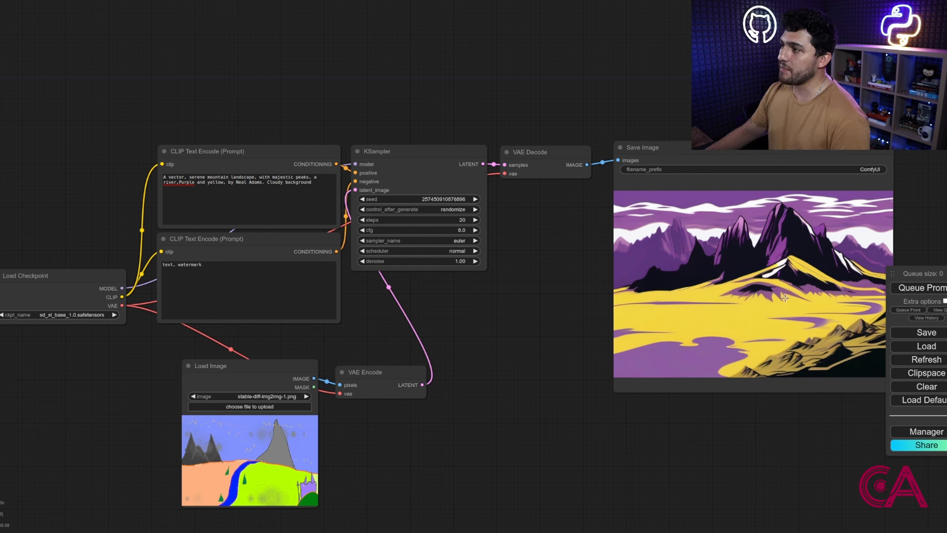
click(907, 289)
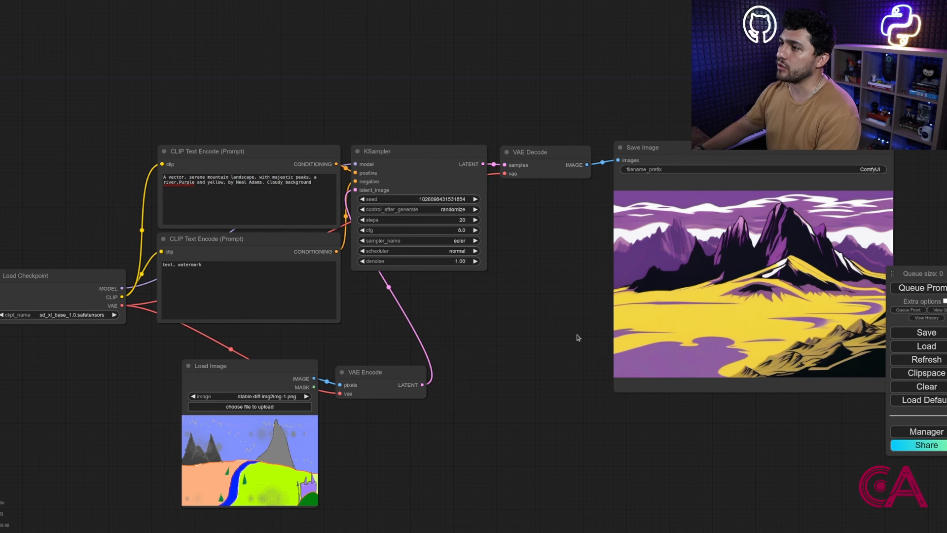
click(926, 287)
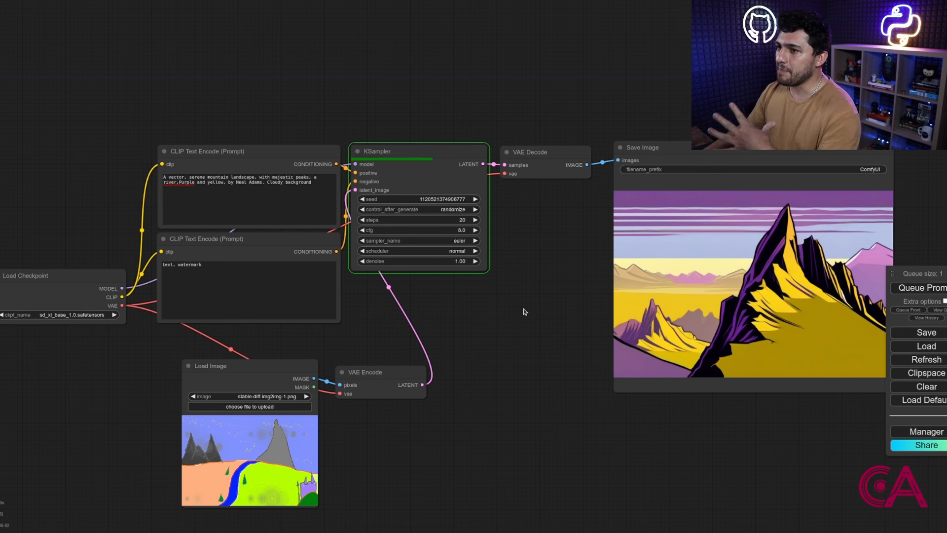
Step: Correct "river,Purple" to "river, Purple" in the positive prompt using the spelling suggestion
right_click(169, 184)
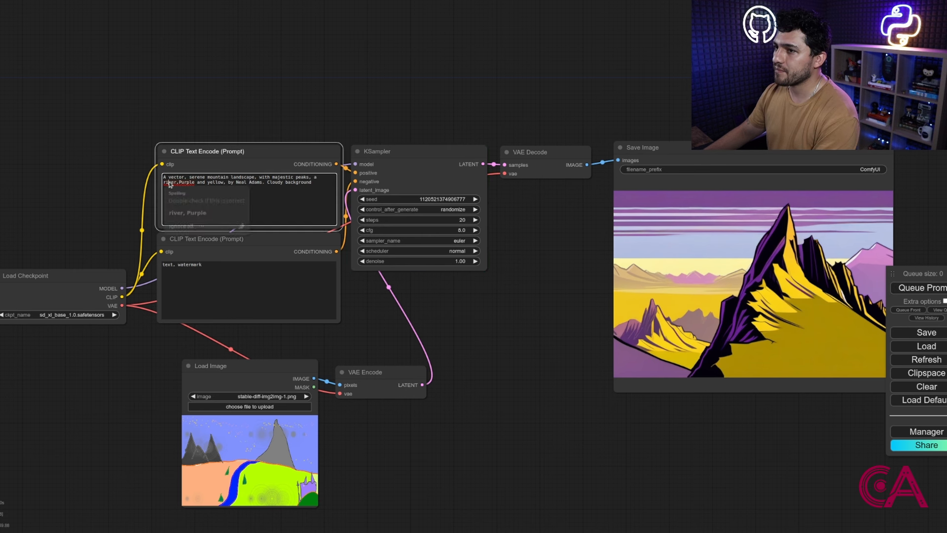
click(190, 212)
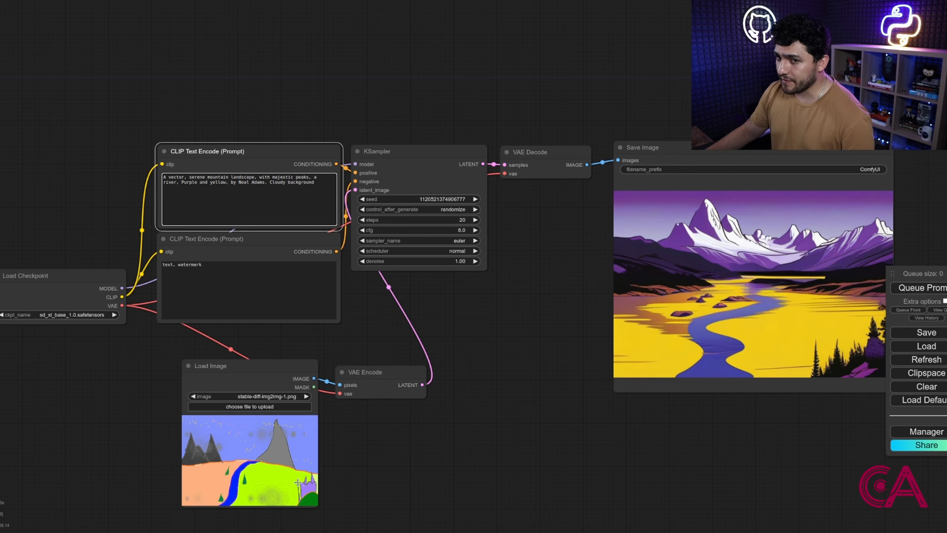
Step: Examine the landscape drawing in the Load Image node and compare it with the generated picture in the Save Image node
scroll(307, 478, up, 8)
drag(474, 452, 543, 384)
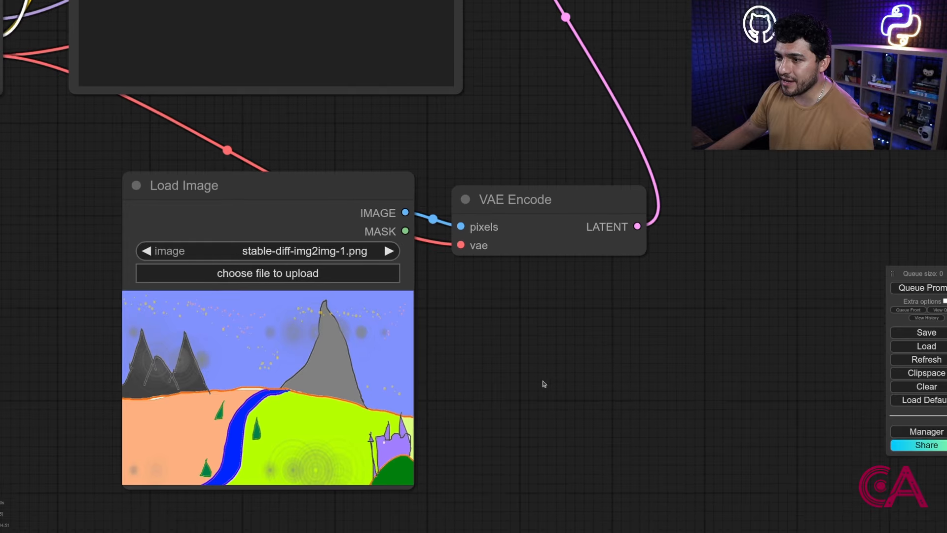
scroll(276, 398, up, 4)
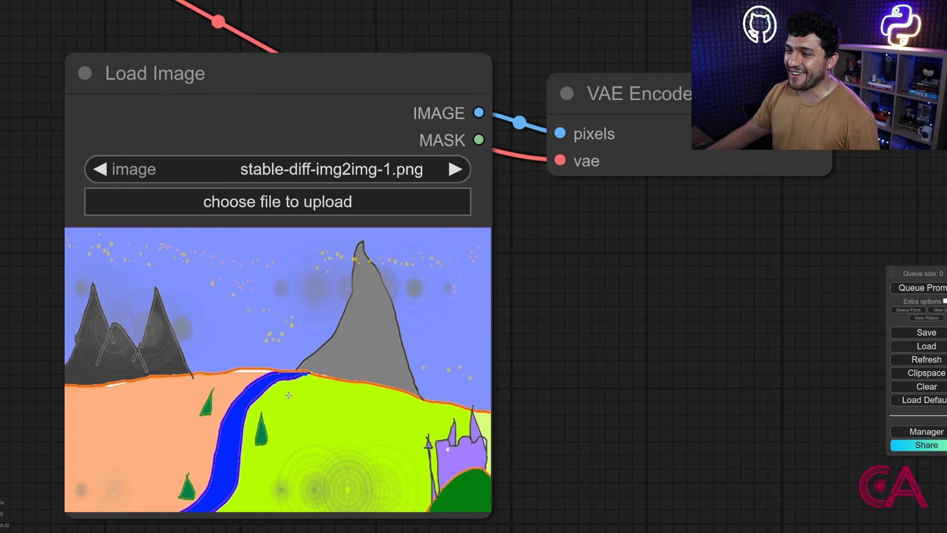
scroll(289, 394, down, 7)
drag(635, 367, 543, 412)
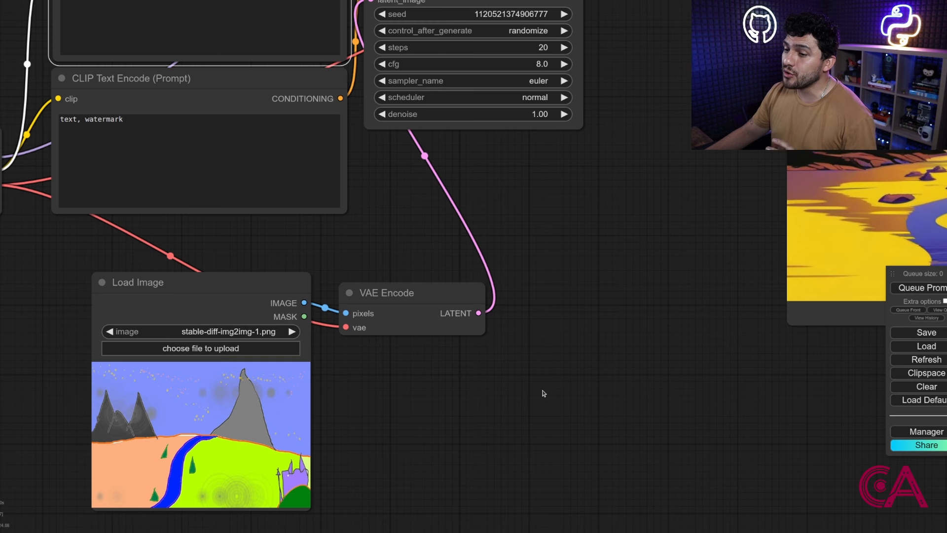
scroll(172, 434, up, 4)
scroll(183, 449, down, 5)
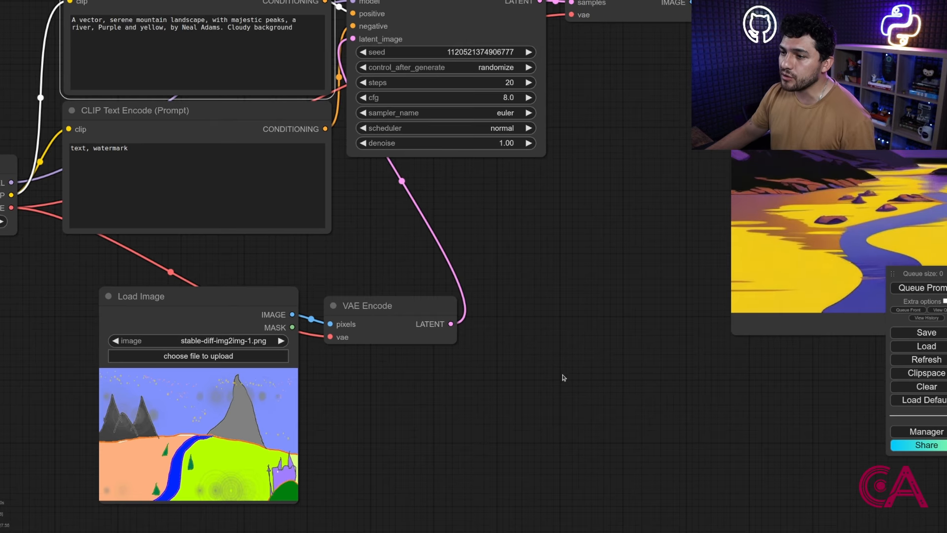
drag(562, 378, 264, 392)
scroll(428, 380, down, 2)
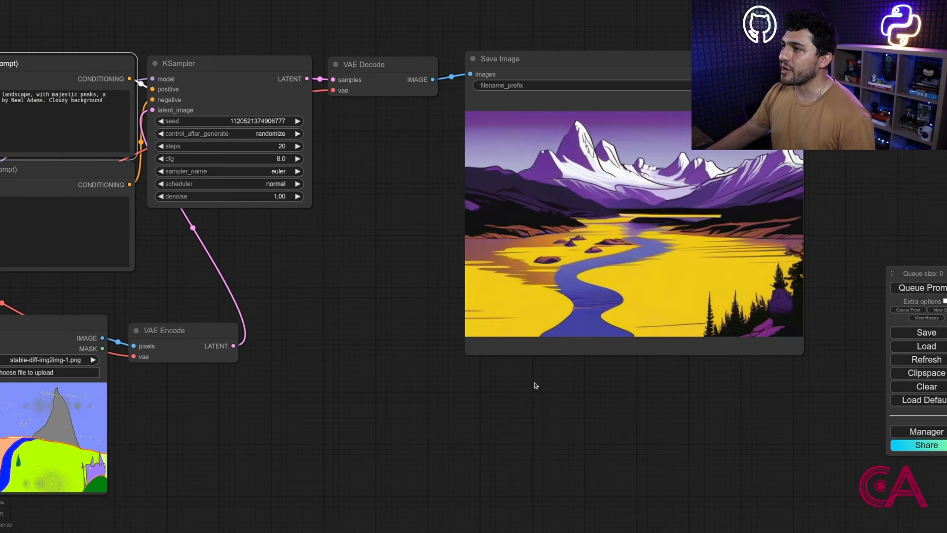
Step: Generate another image from the corrected landscape prompt and bring the whole workflow into view
click(921, 288)
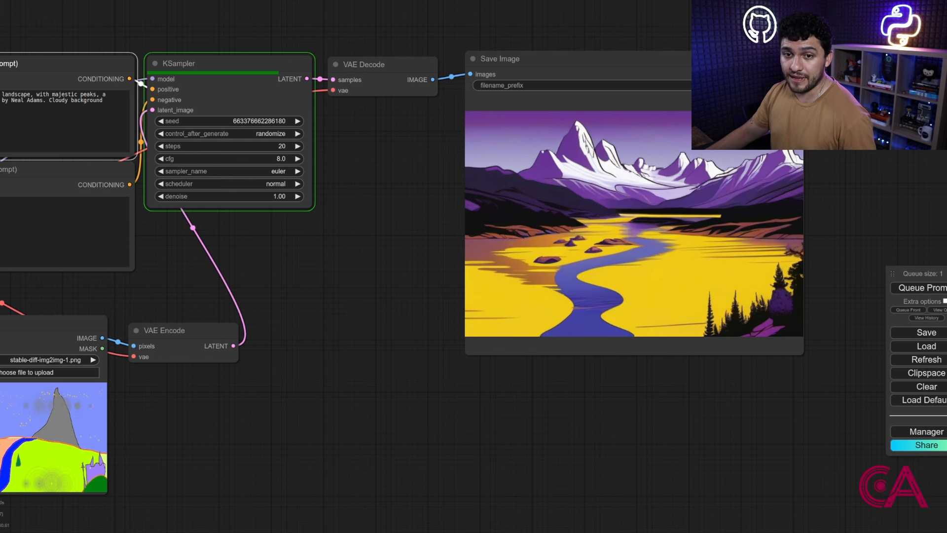
scroll(455, 296, down, 2)
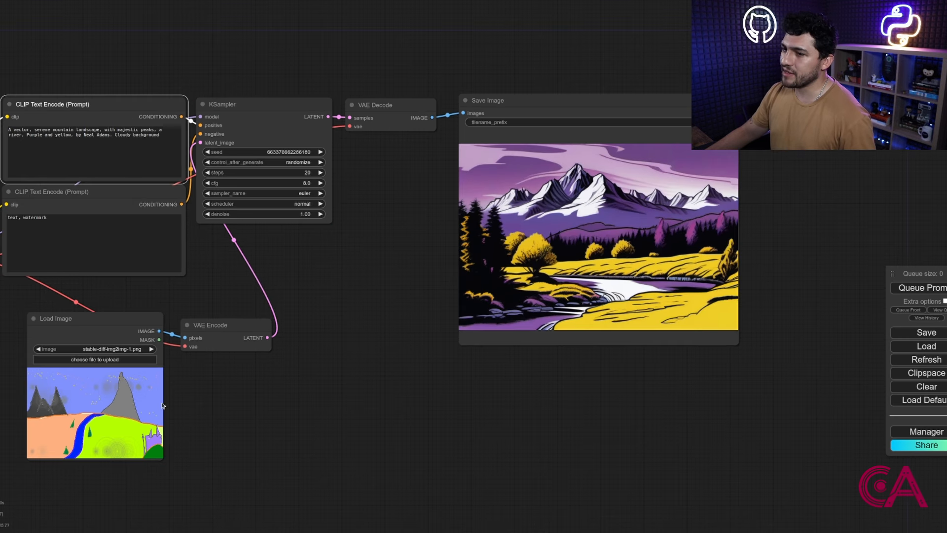
drag(395, 379, 442, 376)
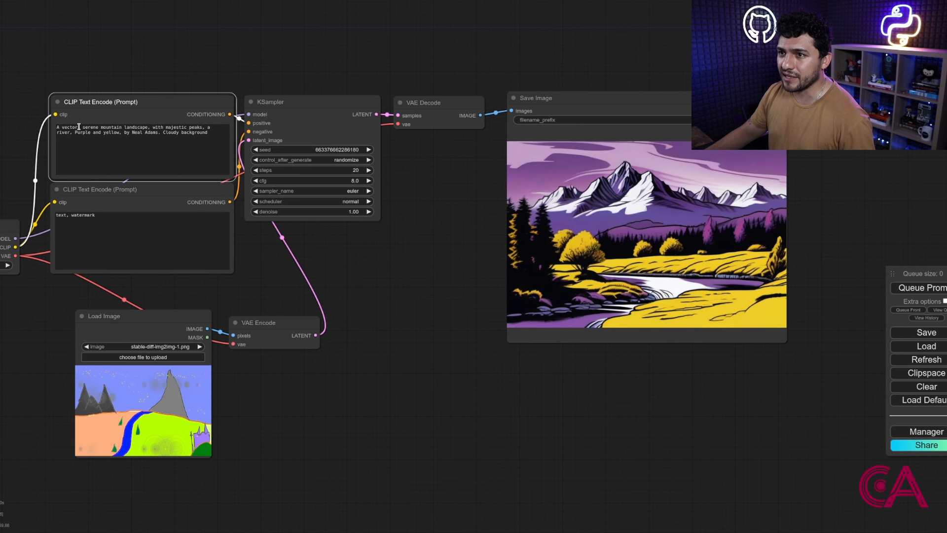
Step: Replace "A vector," at the start of the positive prompt with "A portrait hyperrealistic of a"
drag(79, 127, 46, 128)
text(Aa)
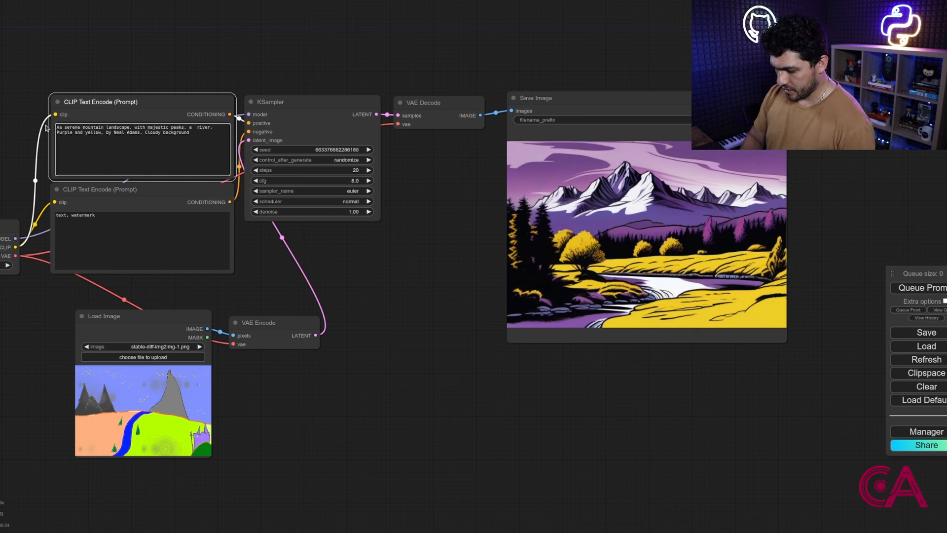
key(BackSpace)
text(portrait)
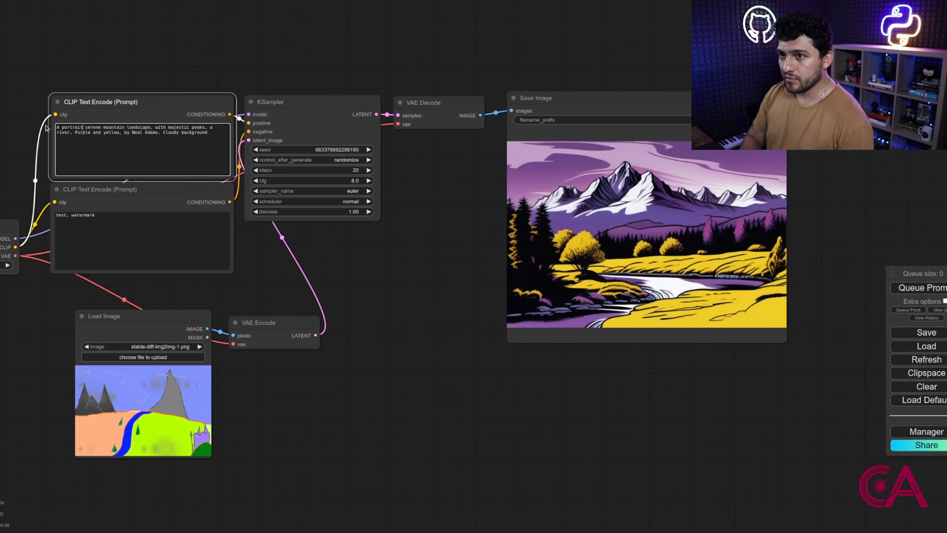
text(per realist)
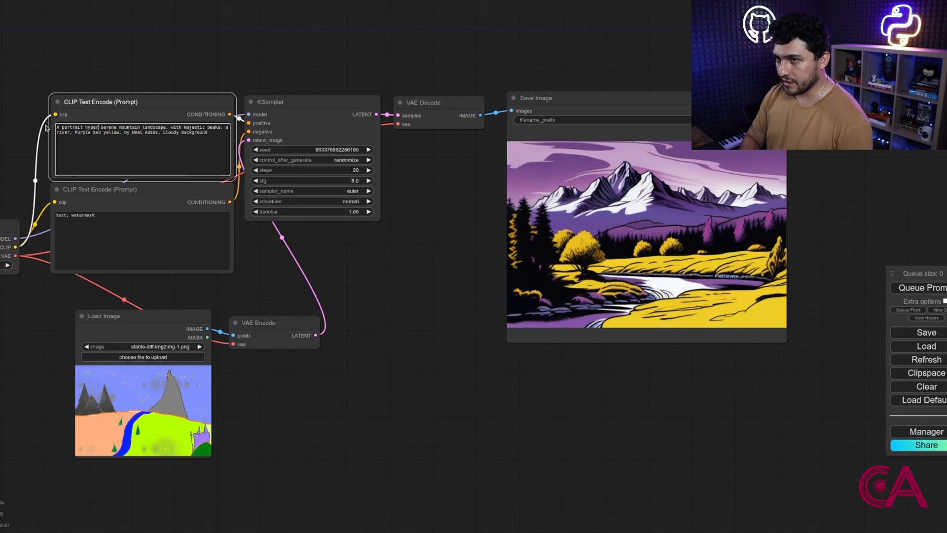
text(ic)
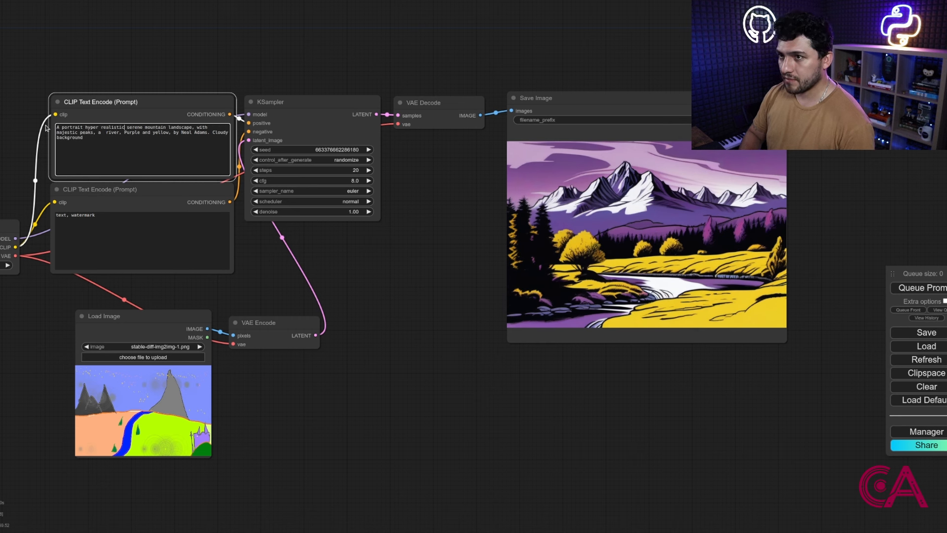
key(BackSpace)
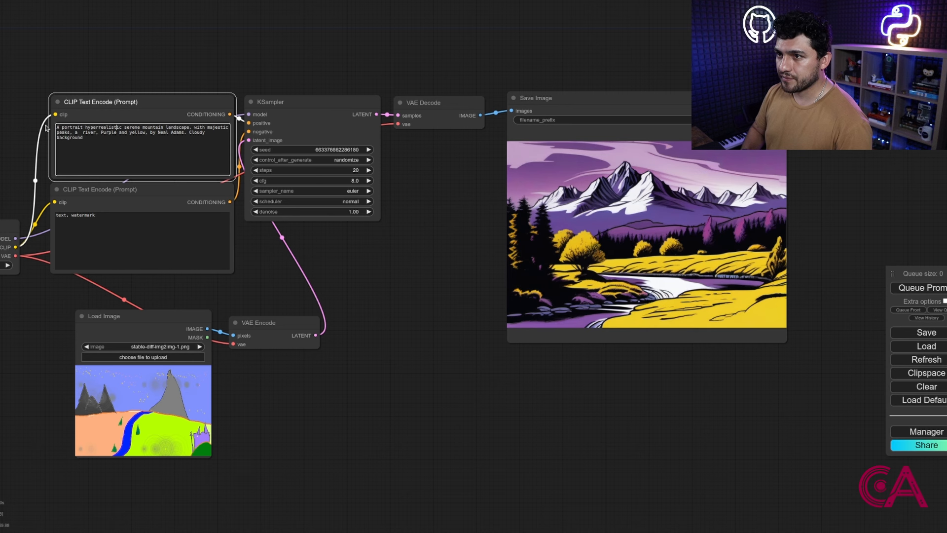
text(of a)
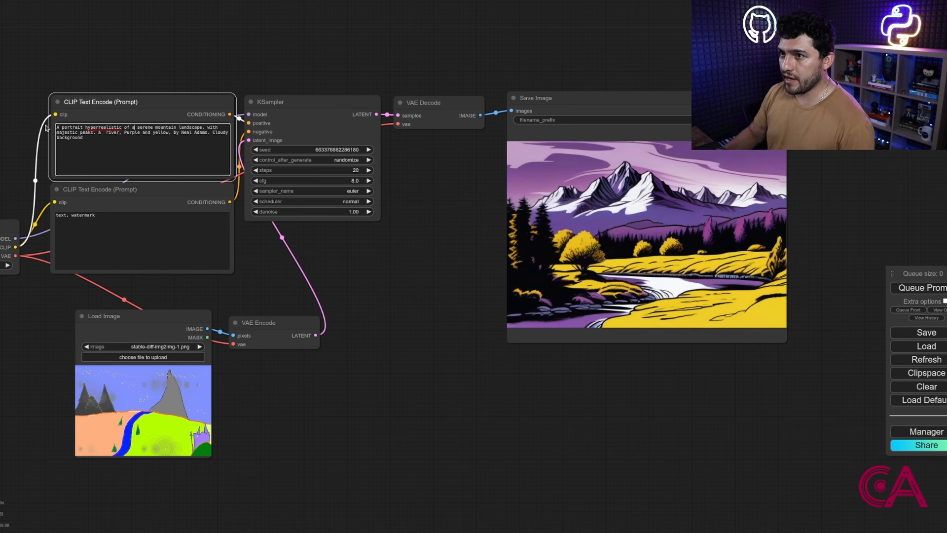
click(57, 62)
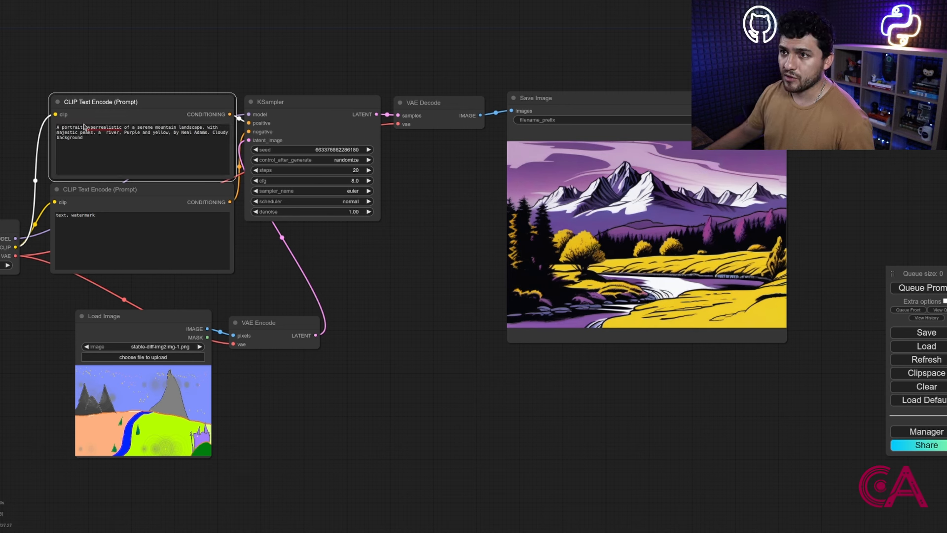
Step: Correct "hyperrealistic" to "hyper realistic" in the positive prompt using the spelling suggestion
right_click(100, 128)
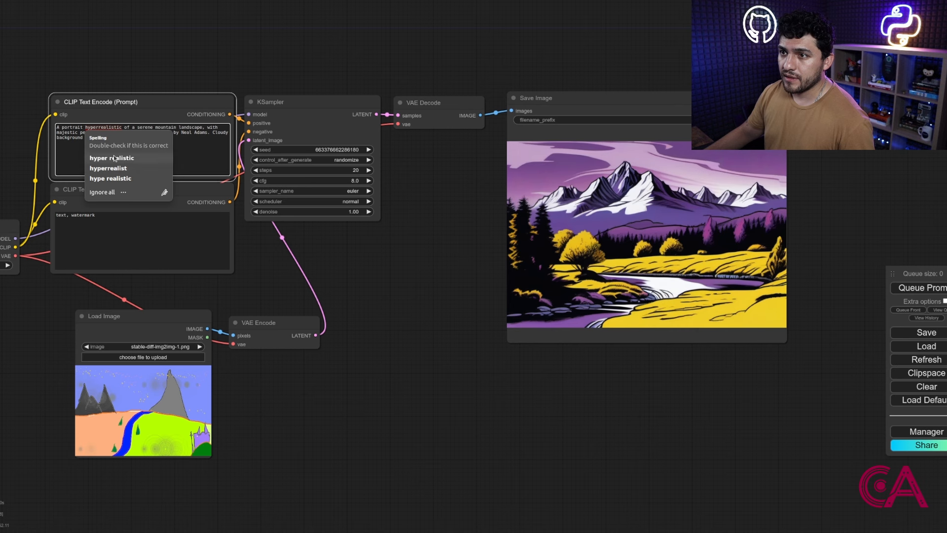
click(119, 147)
click(15, 121)
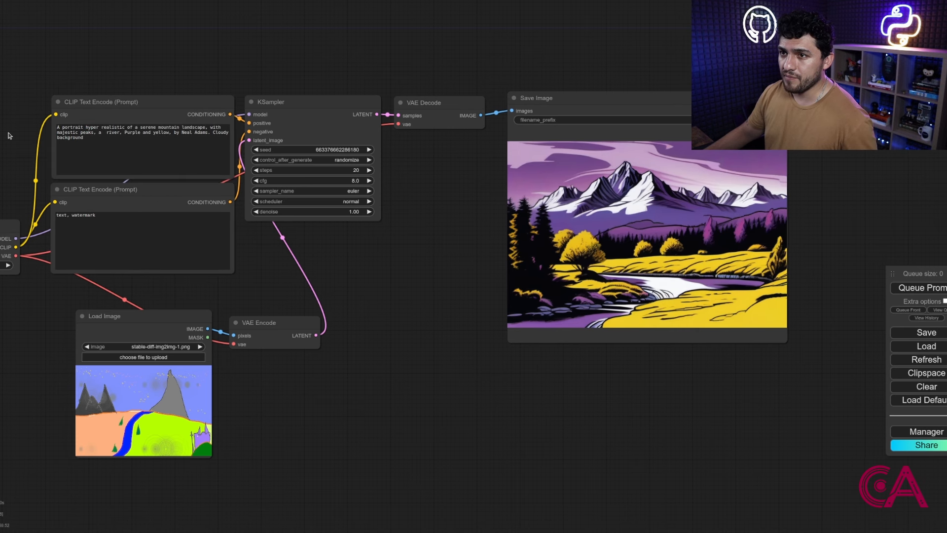
Step: Check the wording of the hyper realistic landscape prompt and generate an image from it
scroll(8, 136, up, 5)
scroll(40, 134, up, 6)
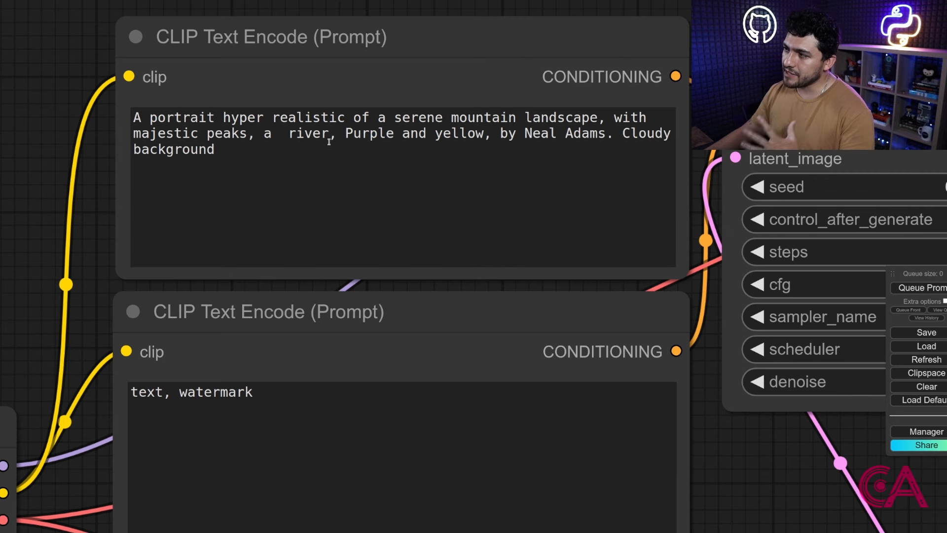
scroll(647, 246, down, 5)
click(922, 288)
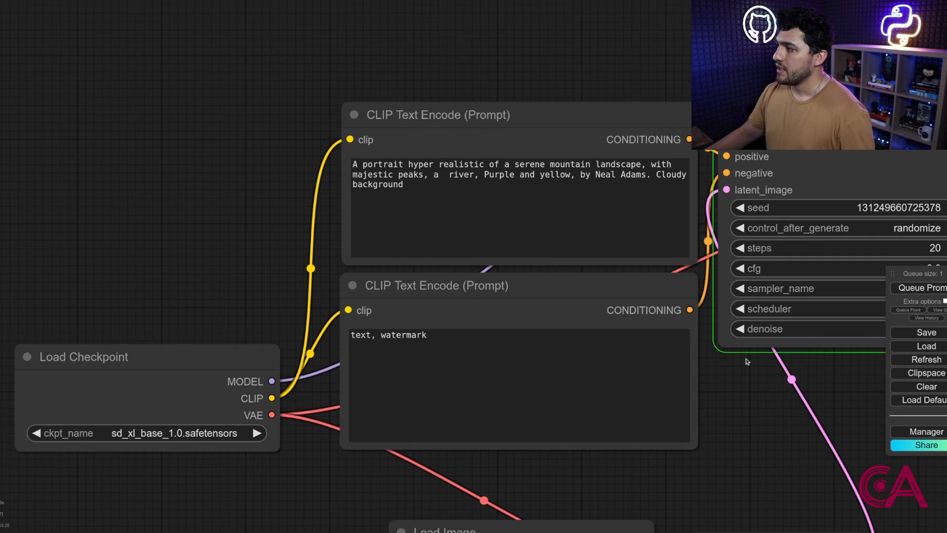
scroll(745, 357, down, 3)
scroll(745, 356, down, 2)
drag(750, 165, 318, 143)
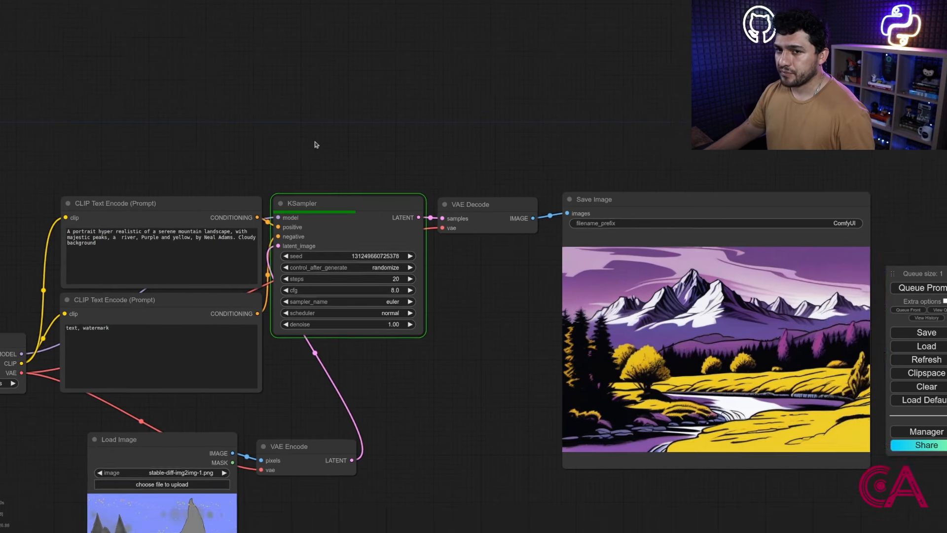
scroll(99, 247, down, 3)
Step: Examine the river, mountains and castle in the Load Image drawing and compare them with the newly generated picture in the Save Image node
scroll(125, 480, up, 10)
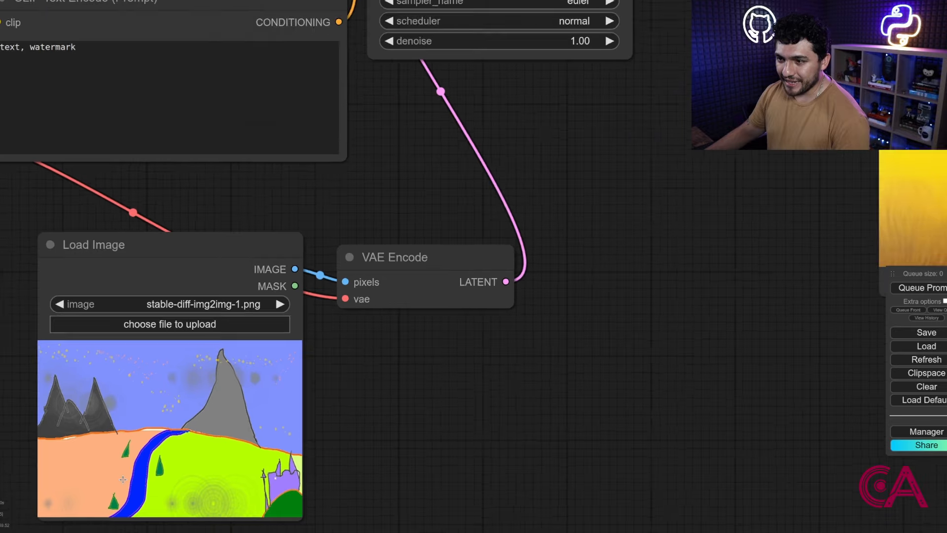
scroll(123, 479, down, 6)
scroll(124, 478, up, 12)
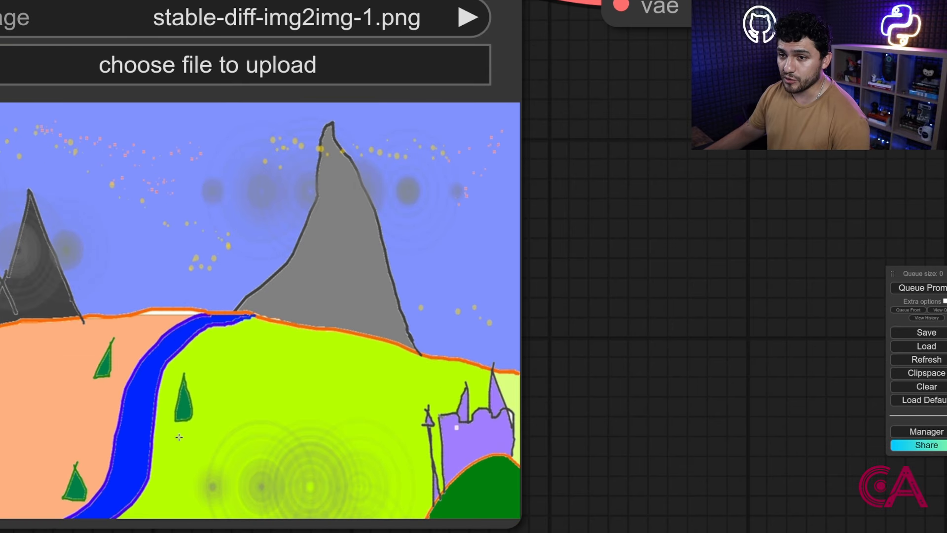
scroll(178, 437, down, 7)
scroll(526, 425, down, 5)
drag(527, 425, 74, 495)
drag(544, 234, 446, 270)
scroll(651, 207, up, 3)
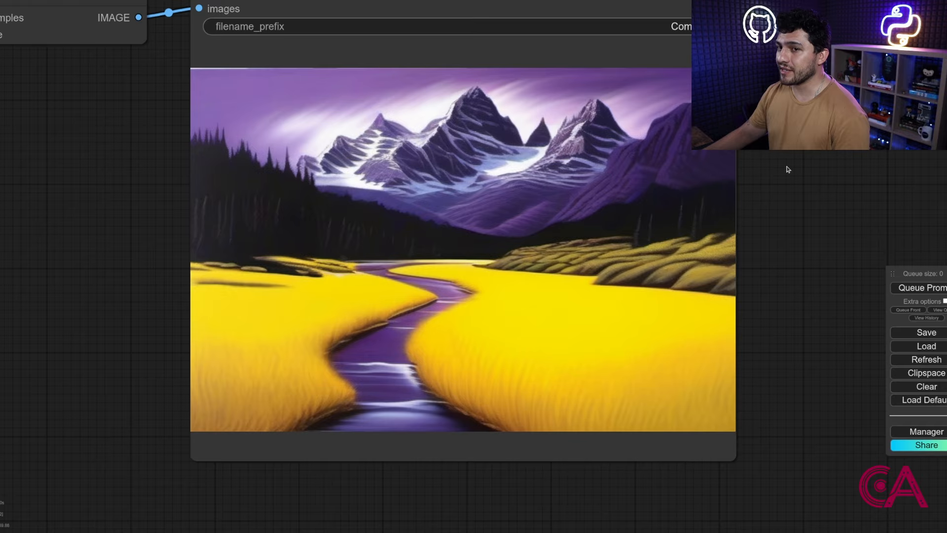
drag(774, 180, 713, 214)
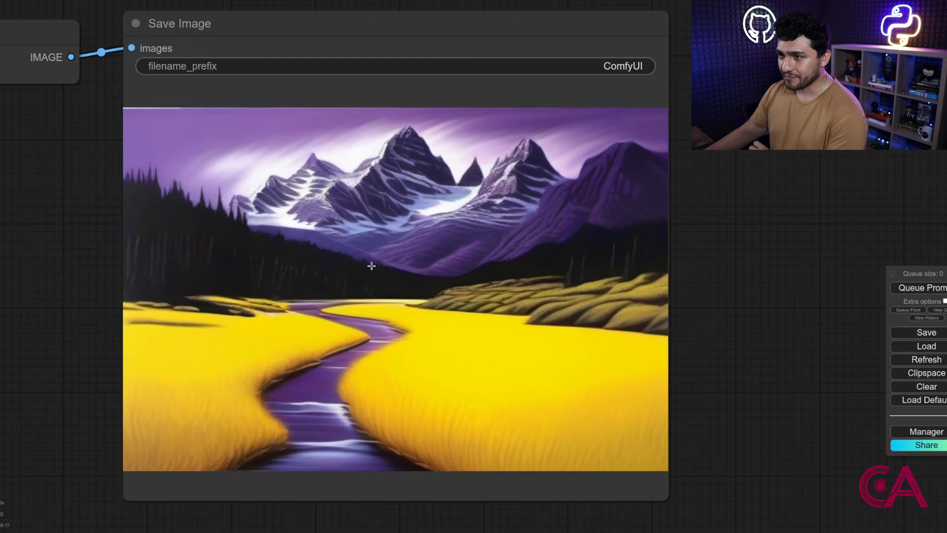
Step: Generate another variation from the same hyper realistic prompt and source drawing
scroll(371, 266, down, 5)
key(ctrl+Return)
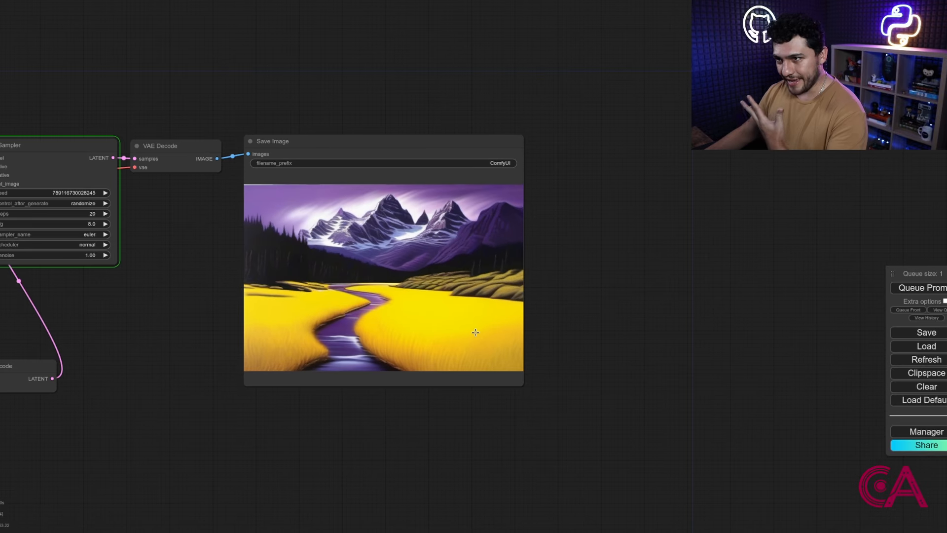
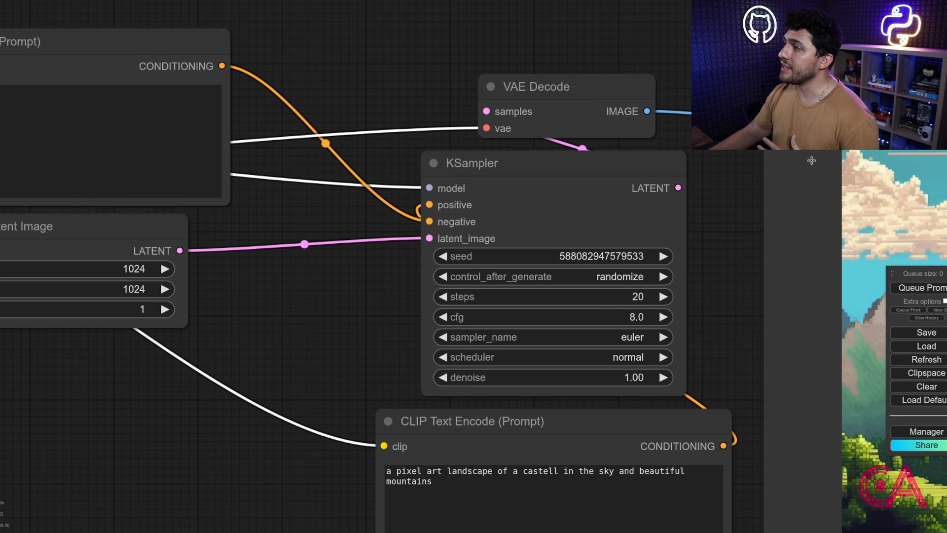
Step: Review the pixel art castle workflow, examining the KSampler settings, the positive prompt and the picture in the Preview Image node
scroll(576, 238, up, 4)
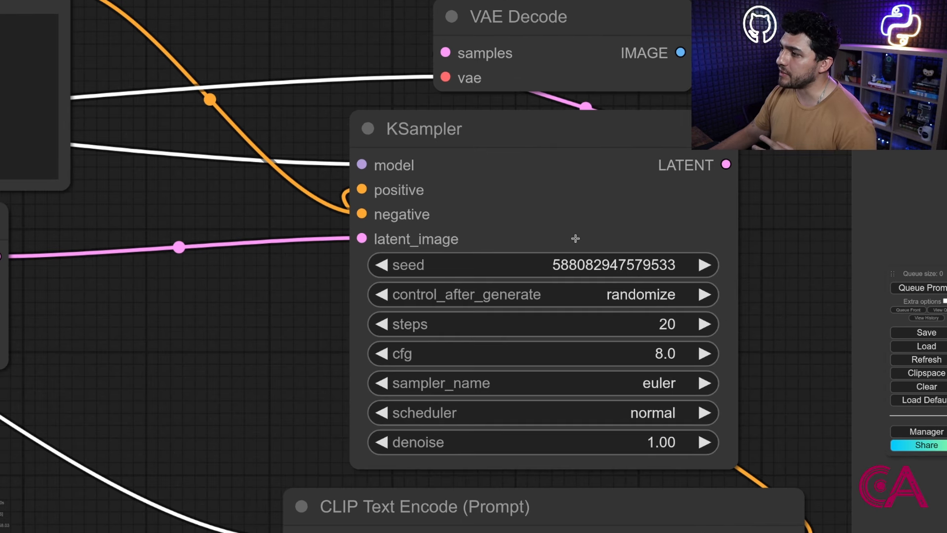
scroll(576, 238, down, 6)
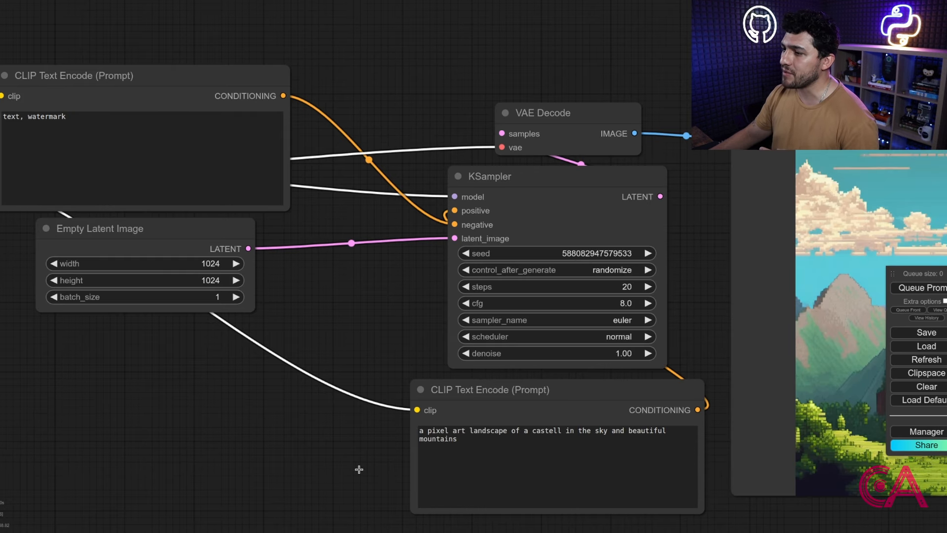
scroll(358, 469, up, 4)
drag(355, 454, 214, 330)
scroll(214, 330, up, 4)
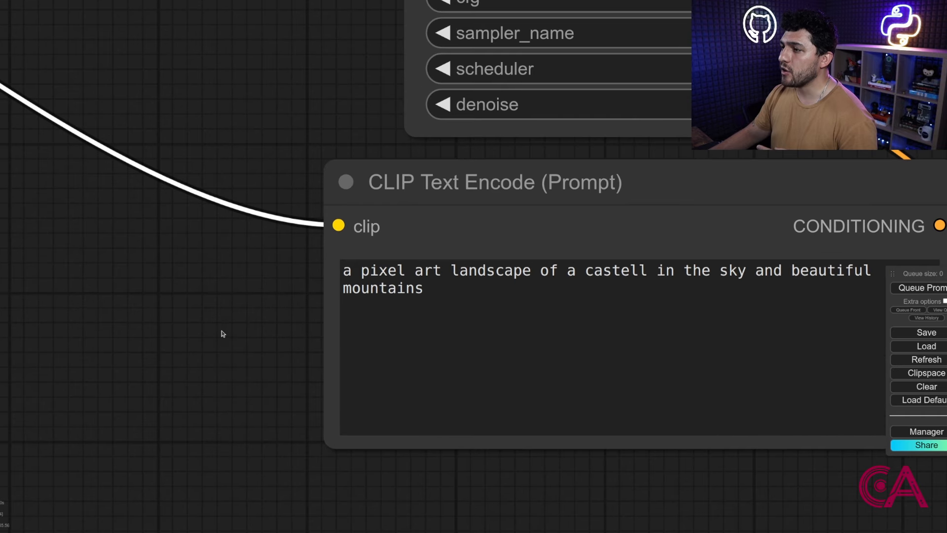
drag(462, 476, 302, 459)
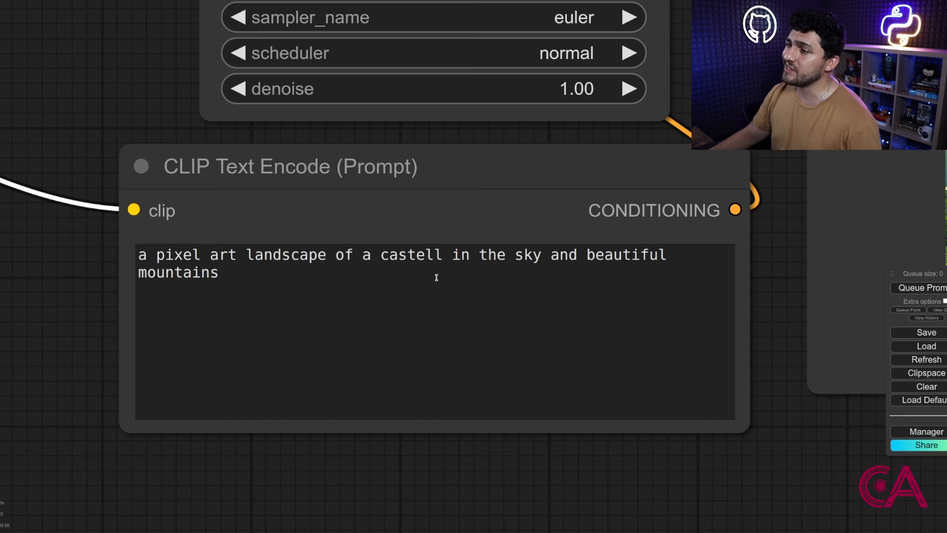
scroll(767, 329, down, 6)
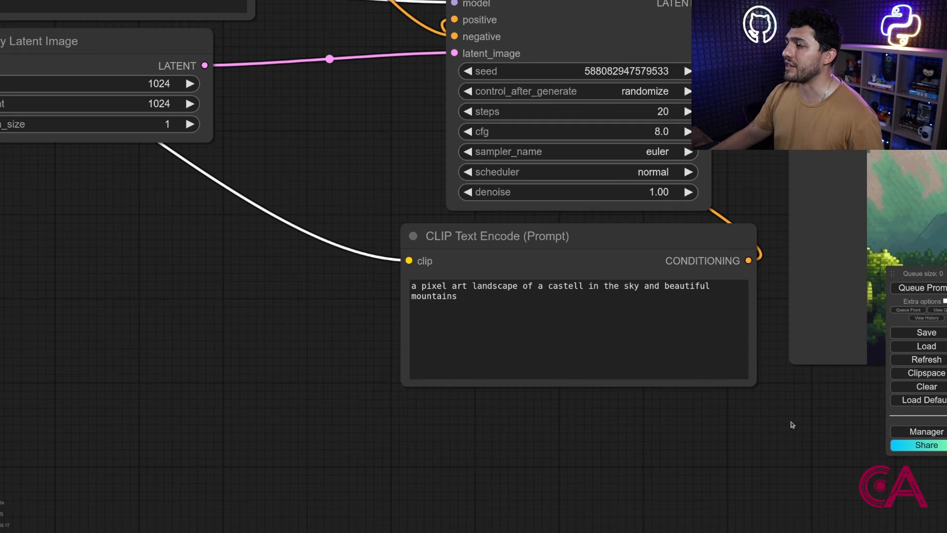
drag(636, 424, 188, 446)
scroll(550, 420, down, 3)
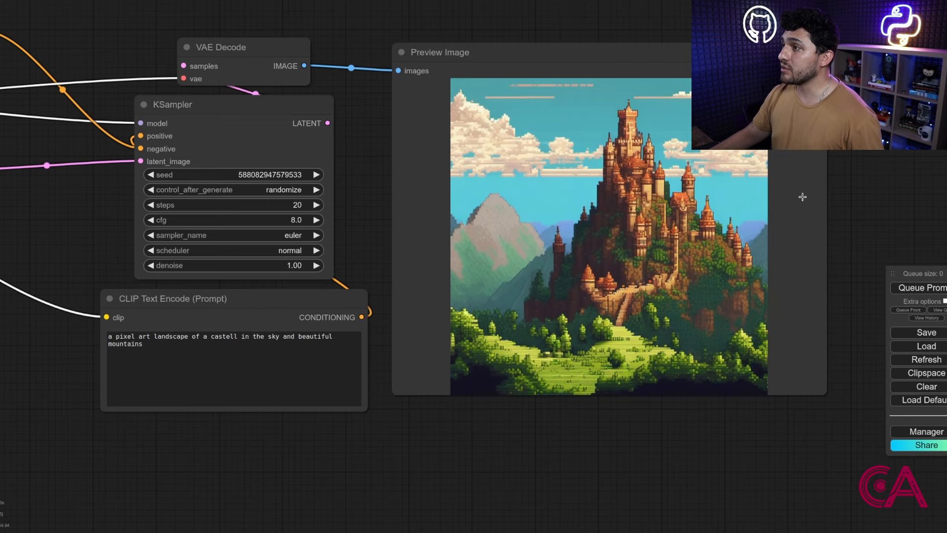
scroll(669, 180, up, 5)
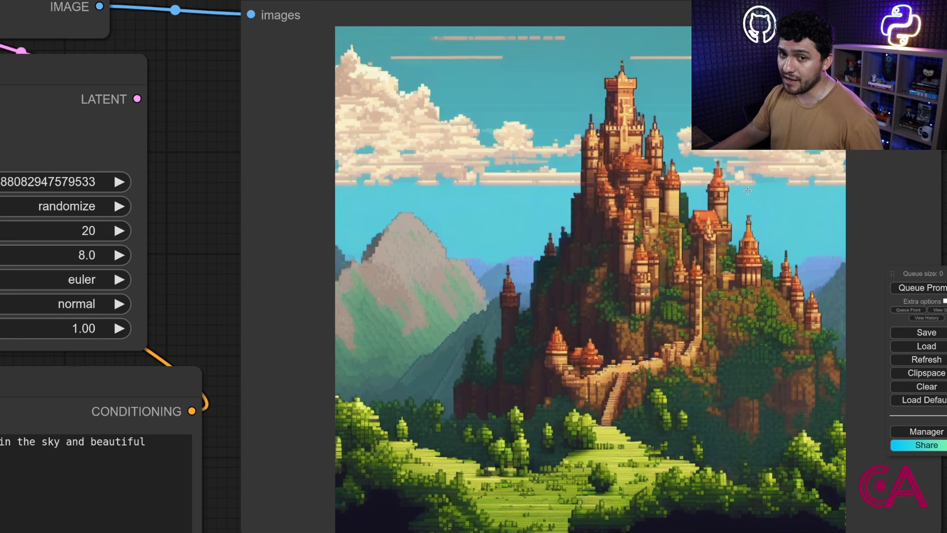
drag(946, 111, 809, 124)
scroll(809, 125, down, 2)
scroll(810, 124, down, 4)
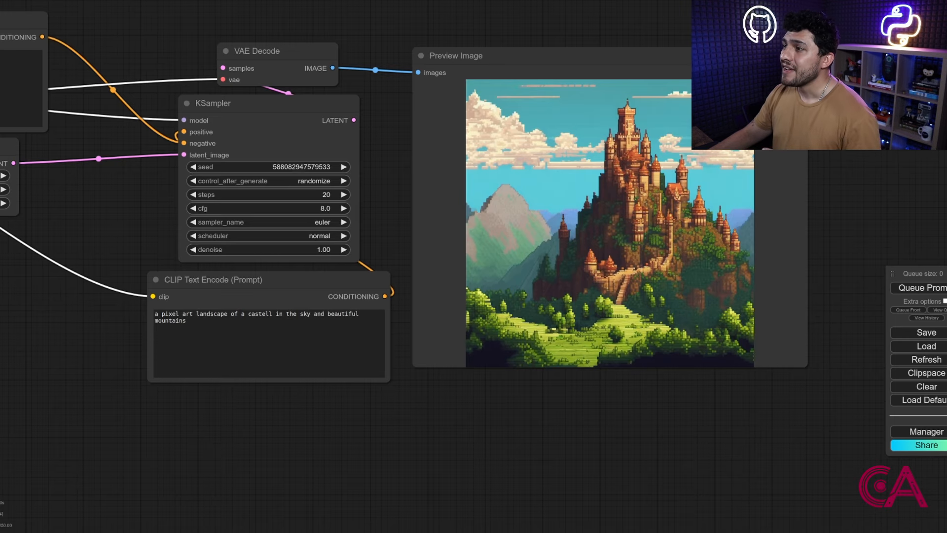
drag(860, 147, 810, 151)
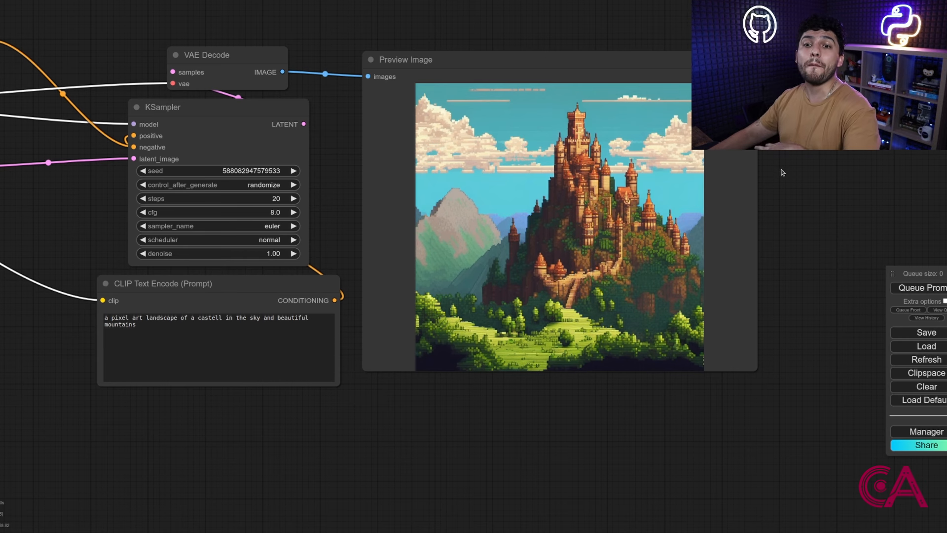
Step: Duplicate the KSampler, positive CLIP Text Encode, VAE Decode and Preview Image nodes together, keeping their input connections
click(815, 183)
scroll(814, 182, down, 5)
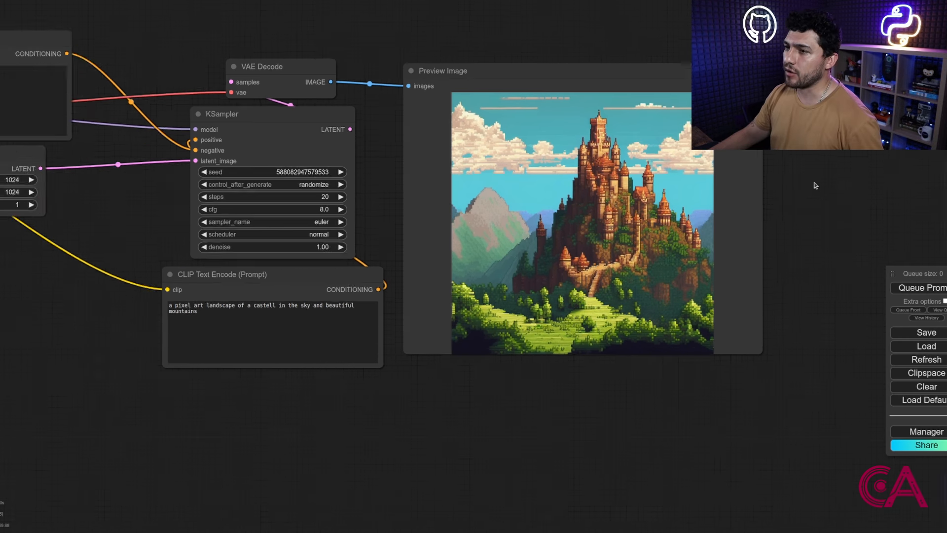
drag(872, 165, 729, 246)
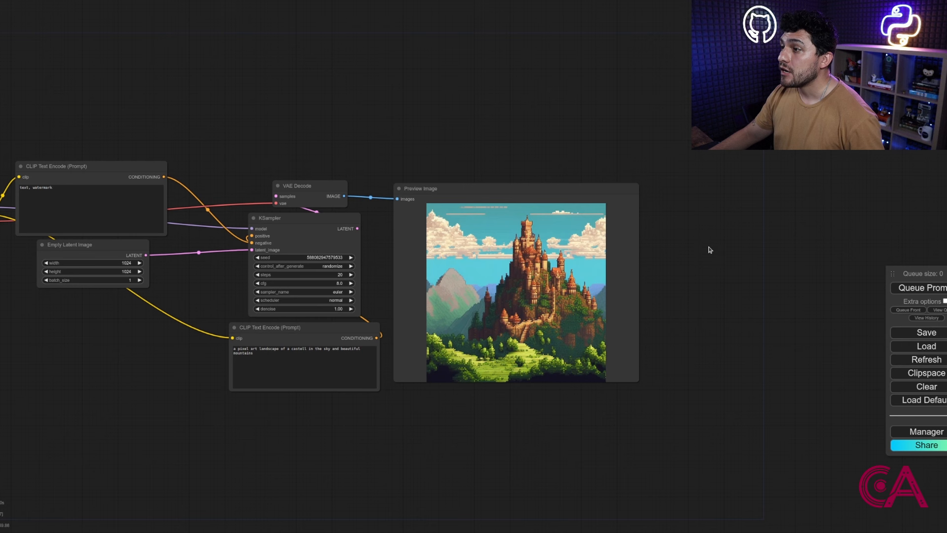
click(325, 225)
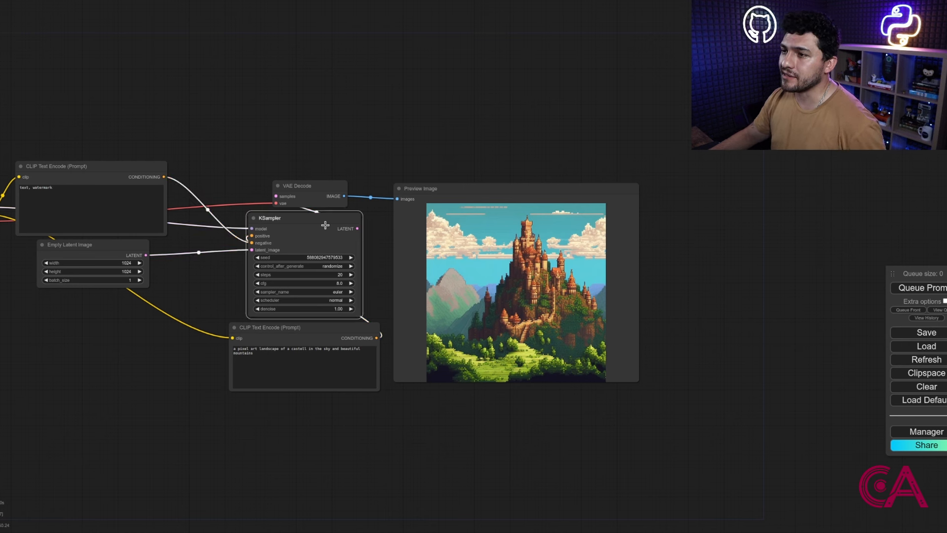
shift+click(312, 327)
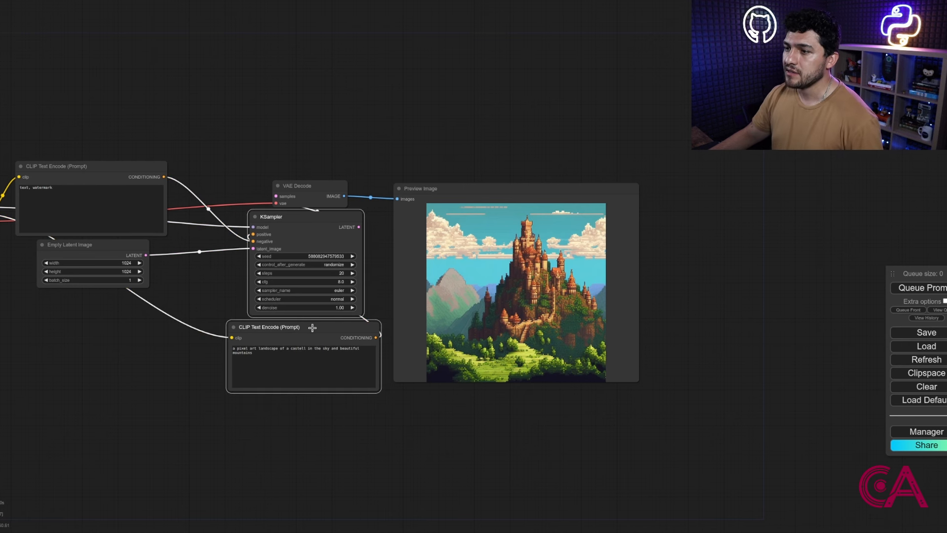
shift+click(315, 187)
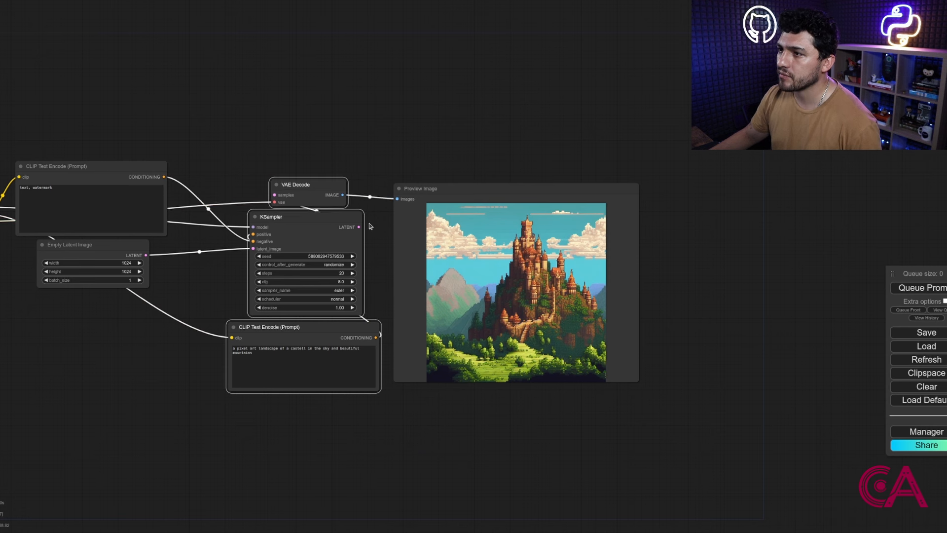
shift+click(439, 189)
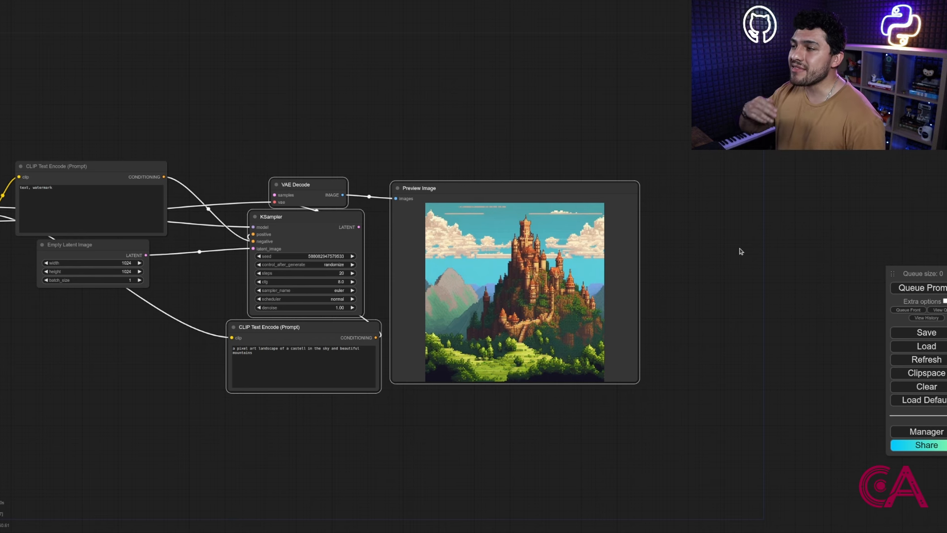
key(ctrl+shift+v)
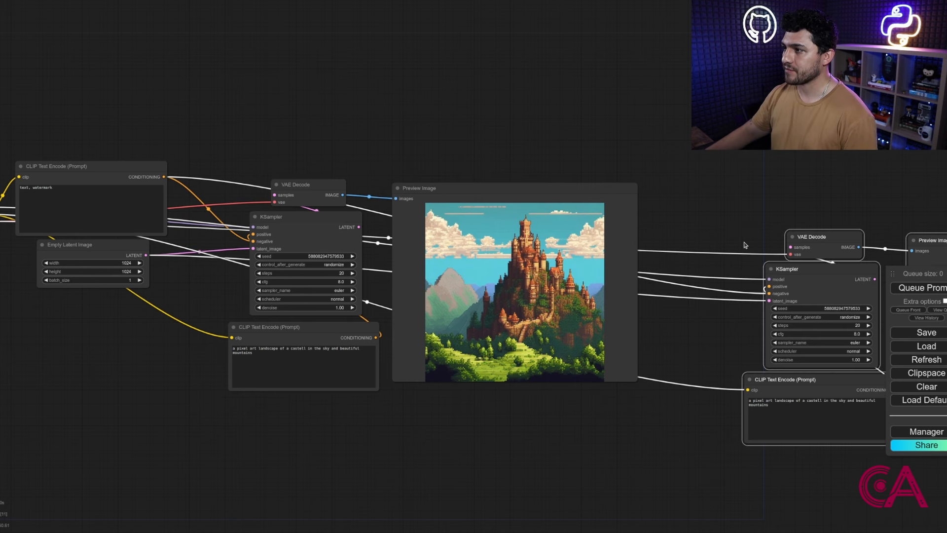
Step: Place the duplicated group of nodes to the right of the original Preview Image, level with the original nodes
drag(825, 250, 783, 184)
scroll(895, 131, down, 4)
drag(895, 131, 376, 181)
scroll(309, 264, up, 2)
scroll(310, 264, up, 6)
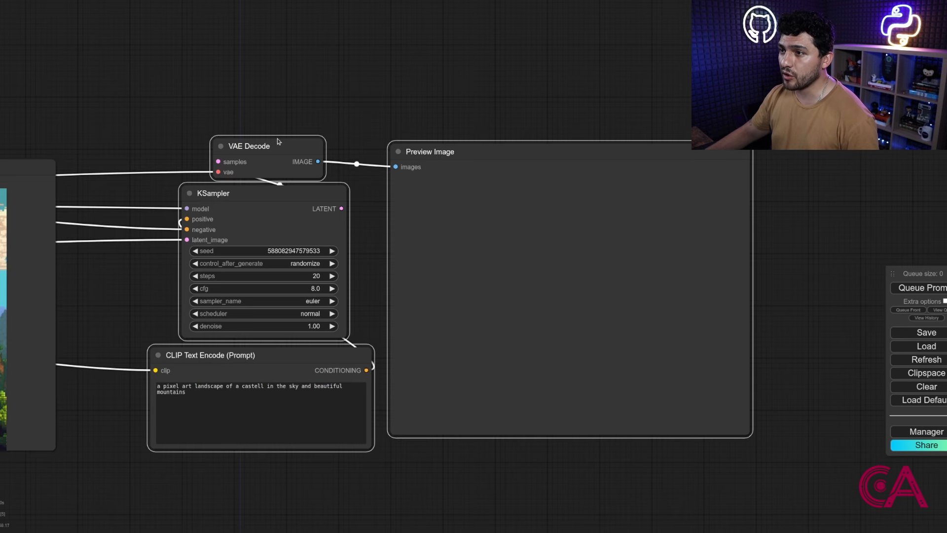
drag(259, 103, 277, 167)
Step: Disconnect the Empty Latent Image from the latent_image input of the duplicated KSampler
scroll(183, 132, down, 6)
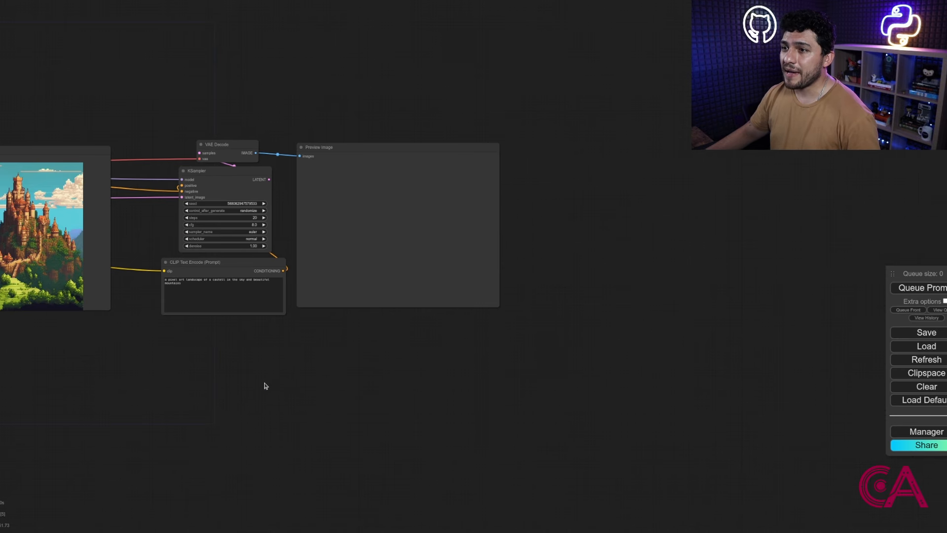
drag(265, 385, 613, 369)
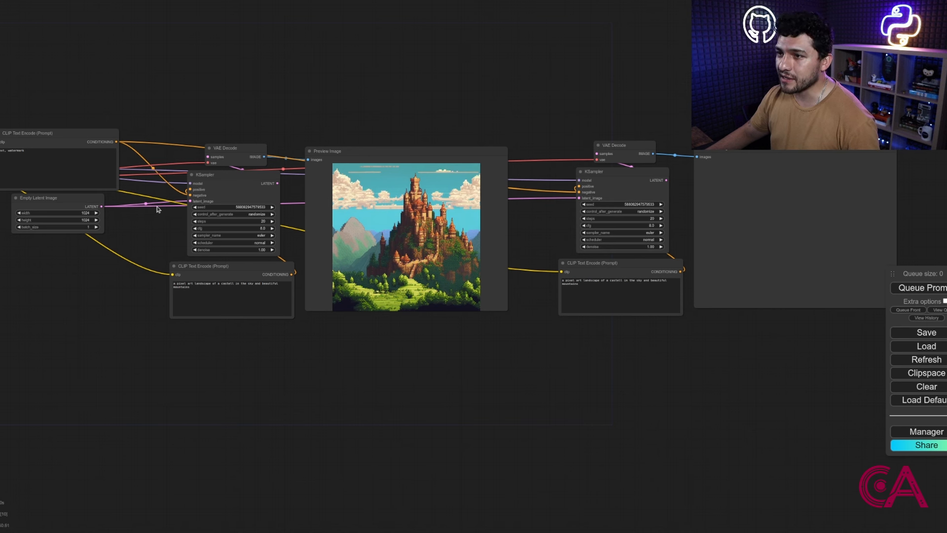
drag(579, 197, 77, 411)
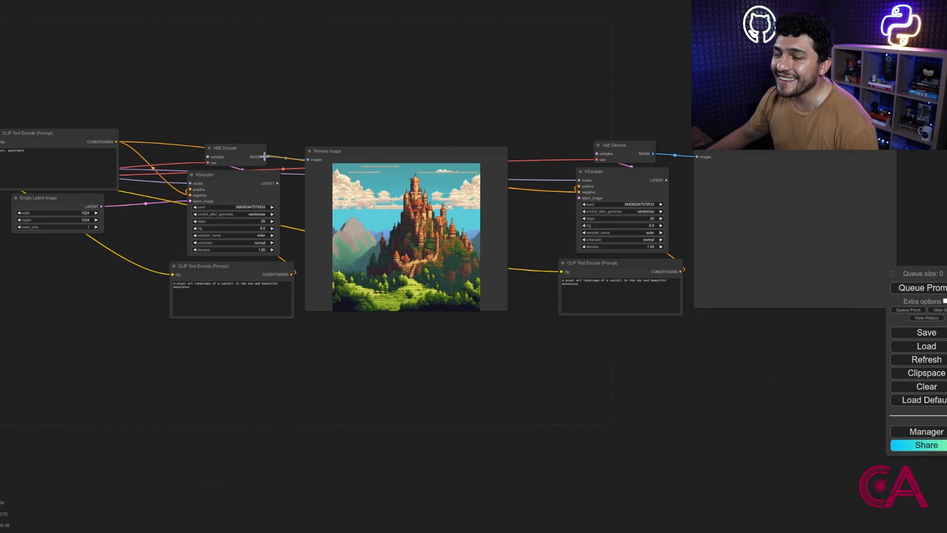
Step: Add a VAE Encode node fed by the first VAE Decode's IMAGE output and place it below the castle Preview Image
drag(264, 156, 385, 383)
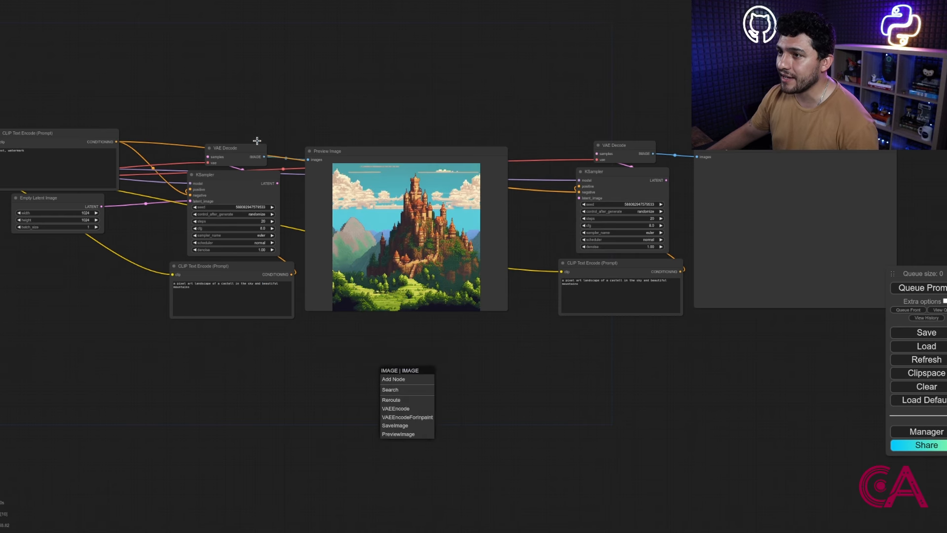
click(414, 409)
scroll(244, 140, up, 15)
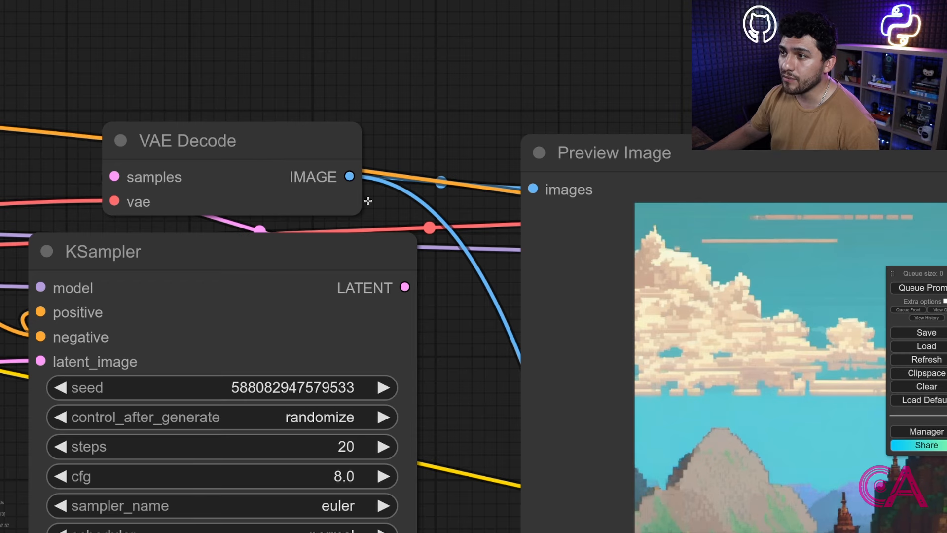
scroll(448, 303, down, 5)
drag(524, 119, 454, 0)
scroll(693, 446, up, 6)
drag(533, 388, 644, 303)
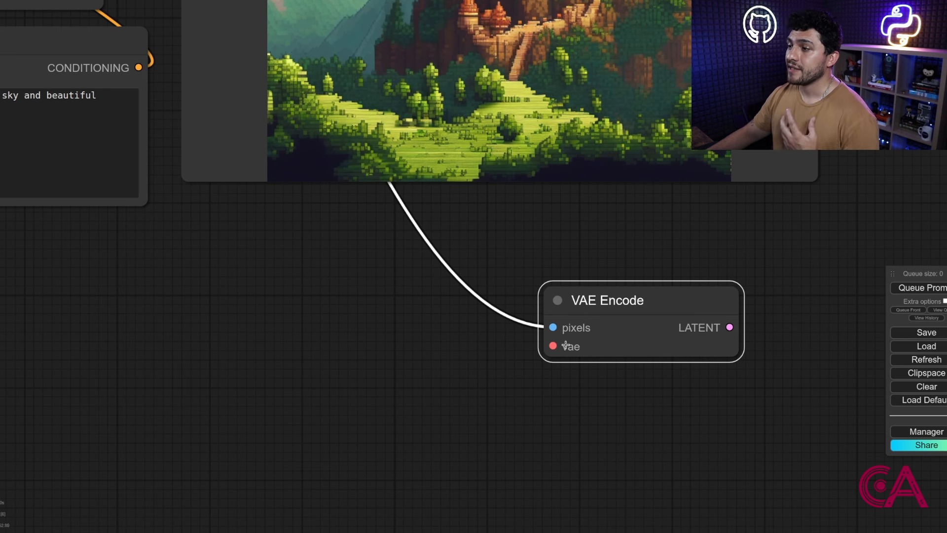
Step: Connect the Load Checkpoint node's VAE output to the vae input of the VAE Encode node
scroll(495, 339, down, 8)
drag(329, 355, 424, 388)
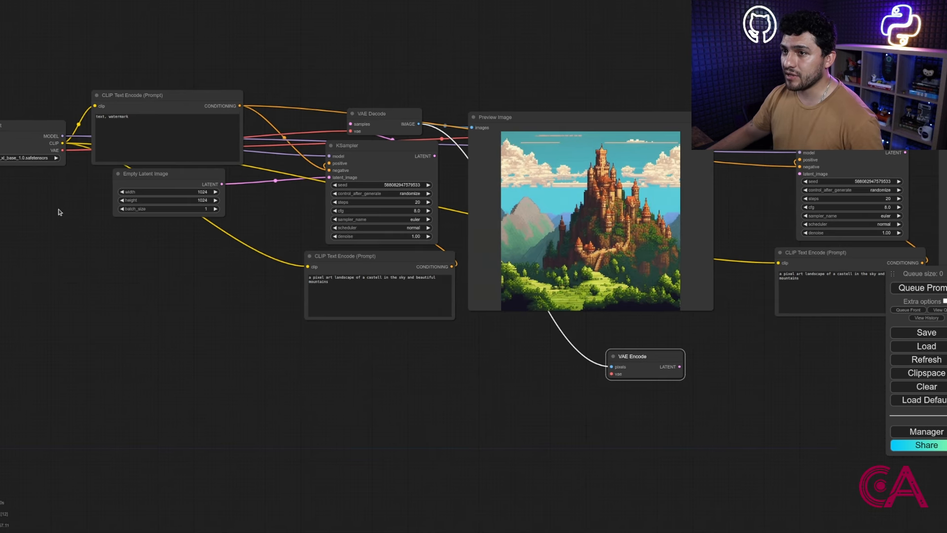
drag(59, 210, 82, 210)
drag(86, 150, 635, 374)
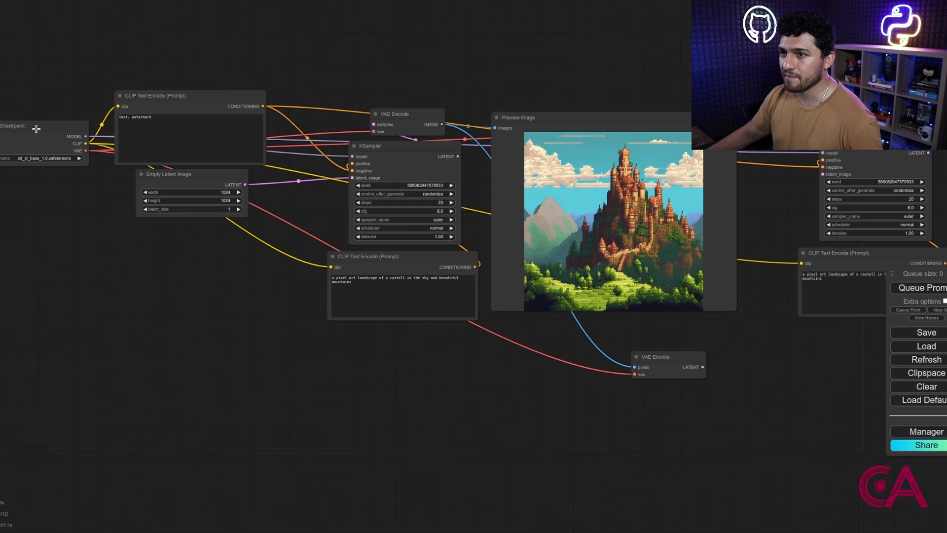
Step: Examine how the checkpoint's VAE and the first VAE Decode's IMAGE output feed the VAE Encode node
scroll(34, 131, up, 5)
scroll(44, 157, up, 4)
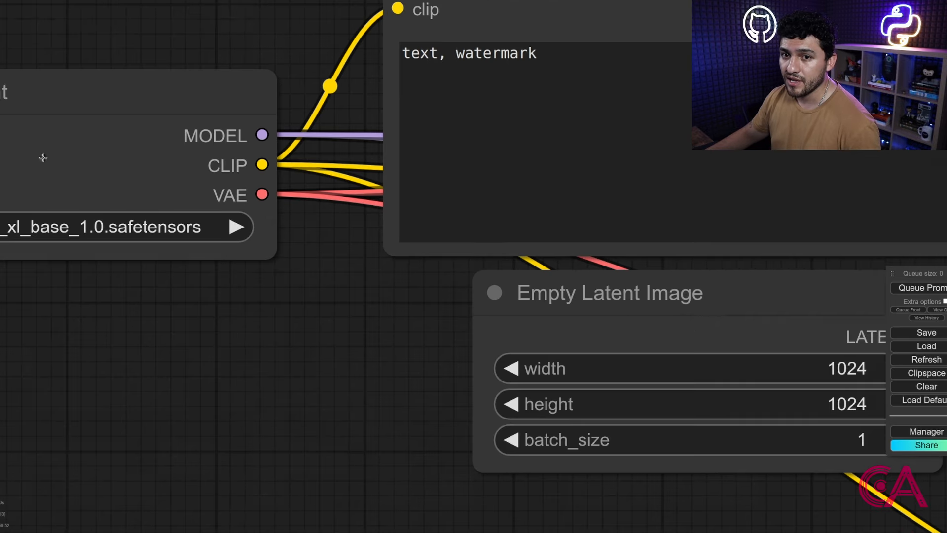
scroll(273, 202, down, 10)
drag(596, 447, 207, 270)
scroll(761, 376, up, 5)
scroll(583, 323, down, 7)
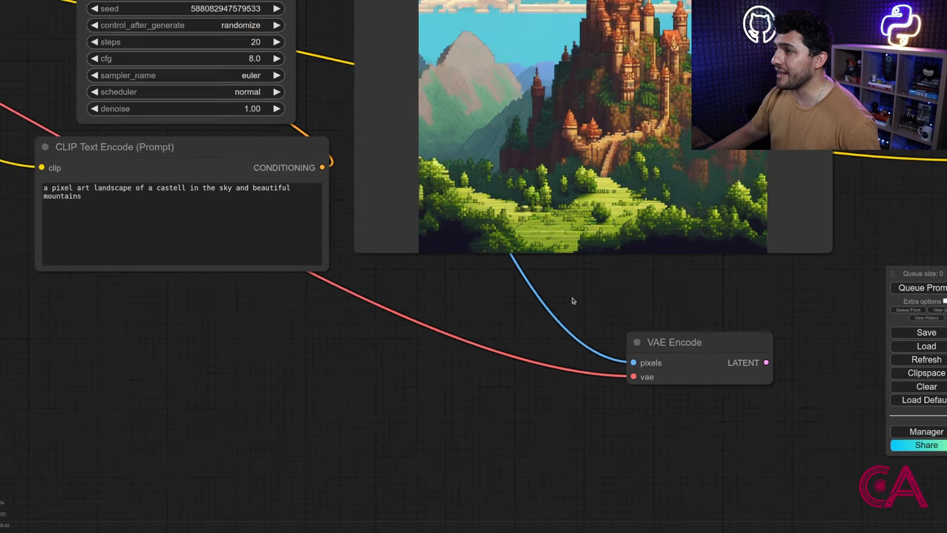
scroll(444, 318, up, 1)
mouse_move(497, 63)
mouse_down()
mouse_move(600, 124)
mouse_move(568, 92)
mouse_move(518, 93)
mouse_move(486, 69)
mouse_move(499, 45)
mouse_move(499, 67)
mouse_move(497, 58)
mouse_up()
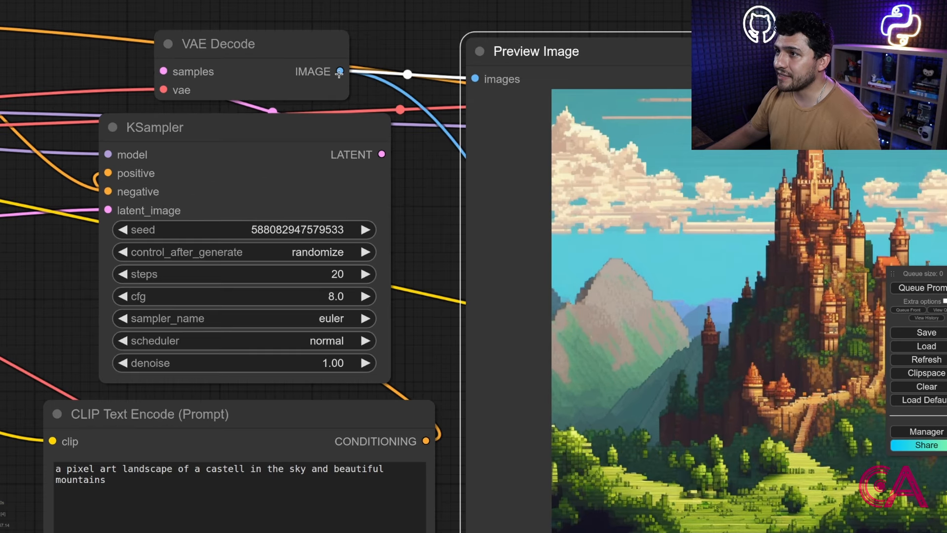
scroll(600, 387, up, 7)
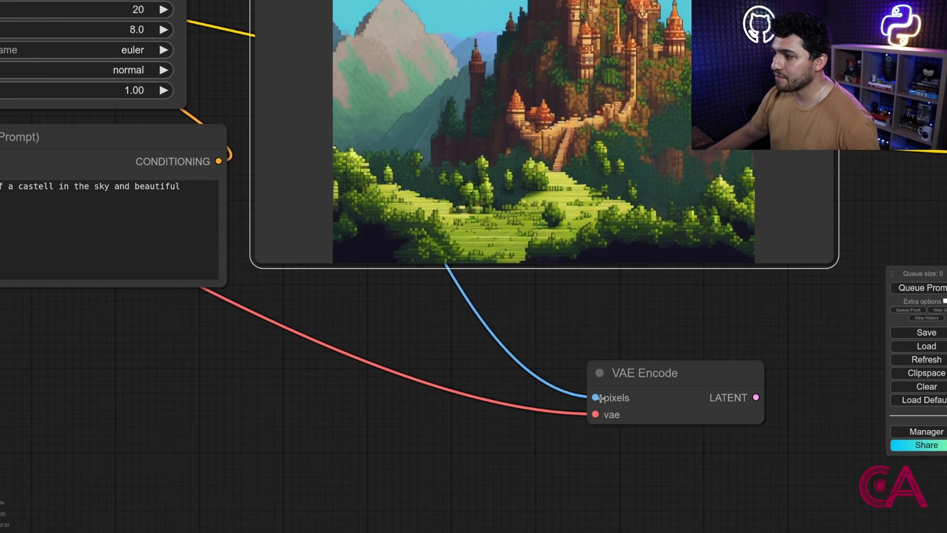
Step: Connect VAE Encode's LATENT output to the second KSampler's latent_image input and place VAE Encode beneath the second positive prompt node
scroll(600, 387, down, 6)
drag(805, 356, 593, 362)
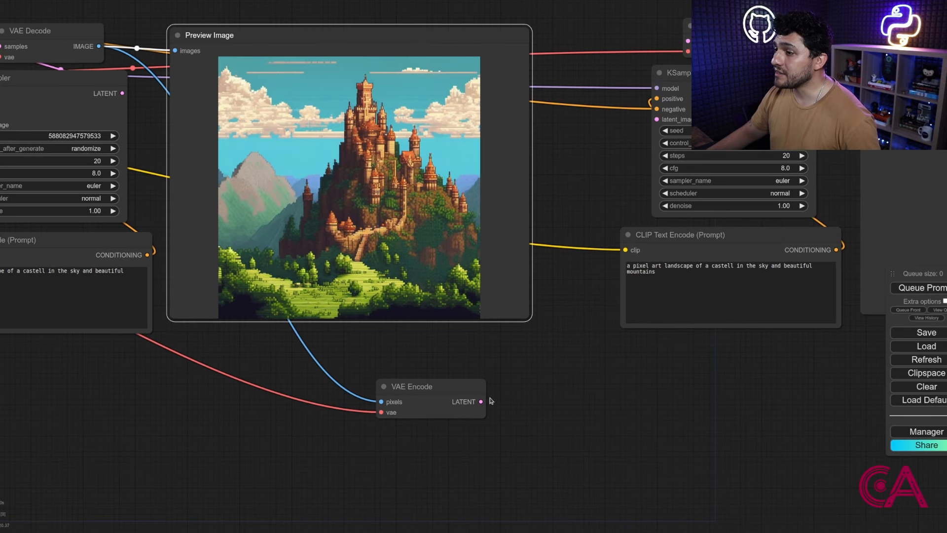
drag(456, 382, 657, 120)
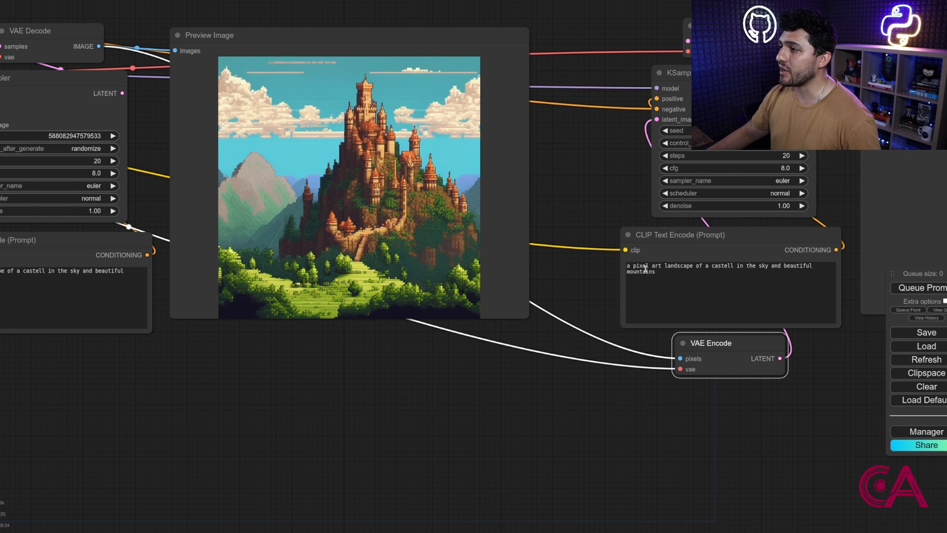
Step: Replace "a pixel art" with "an hyper realistic portrait of a" in the second positive prompt
drag(661, 267, 624, 265)
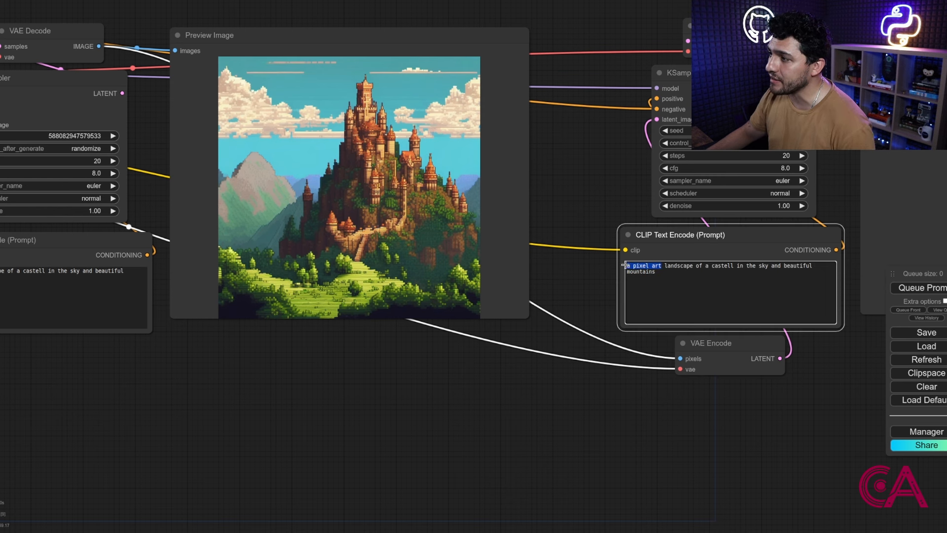
text(an h)
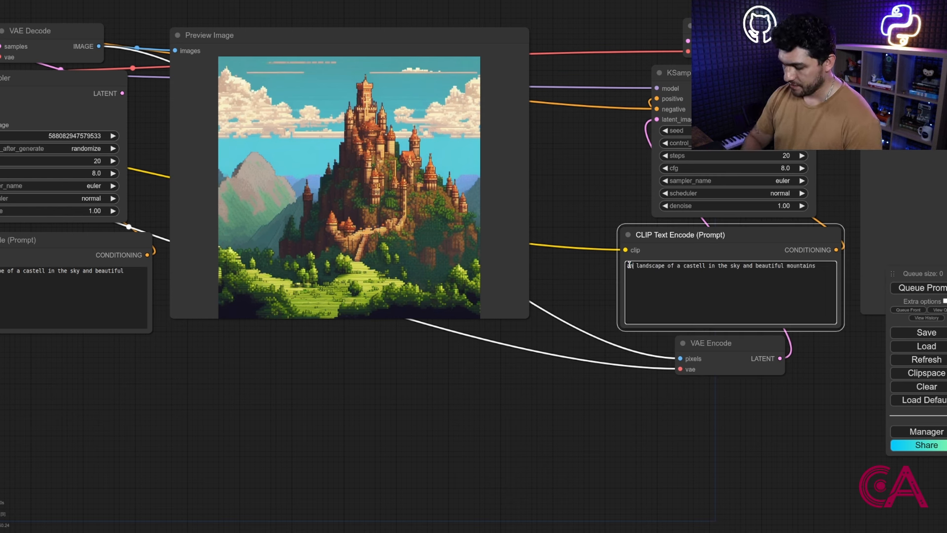
text(yperrea)
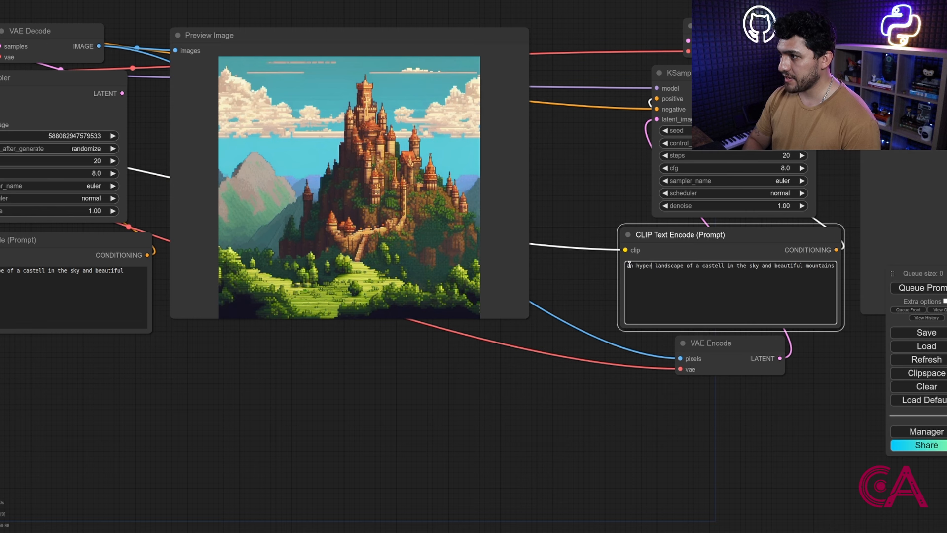
key(BackSpace)
key(BackSpace)
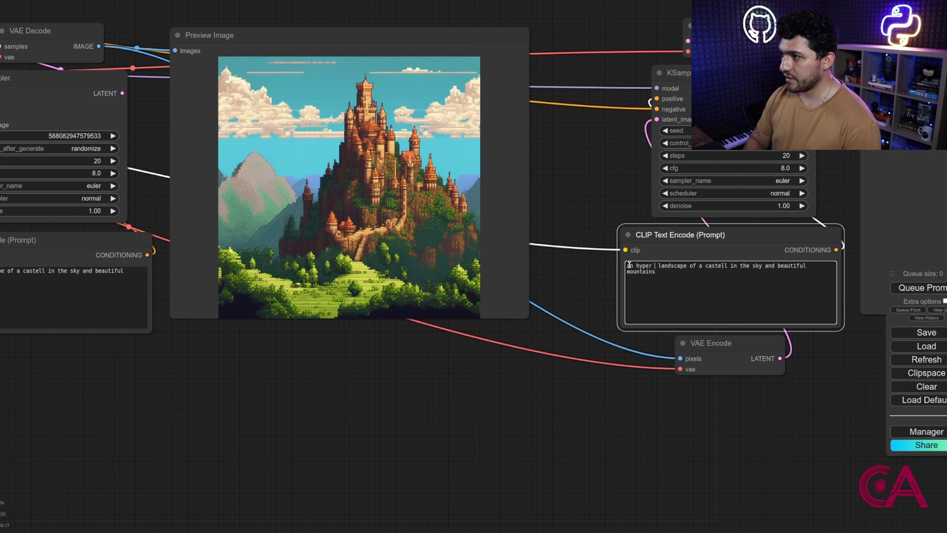
text(realistic)
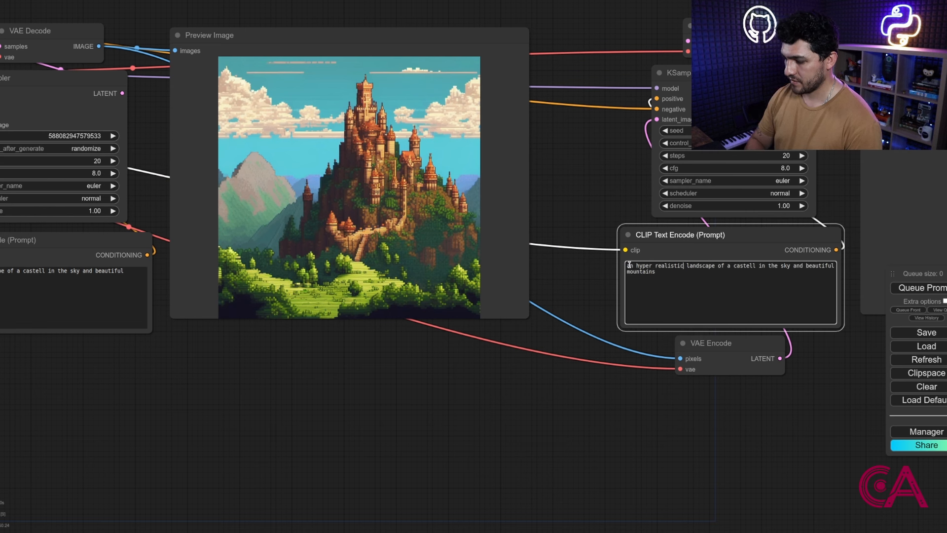
text( portrao)
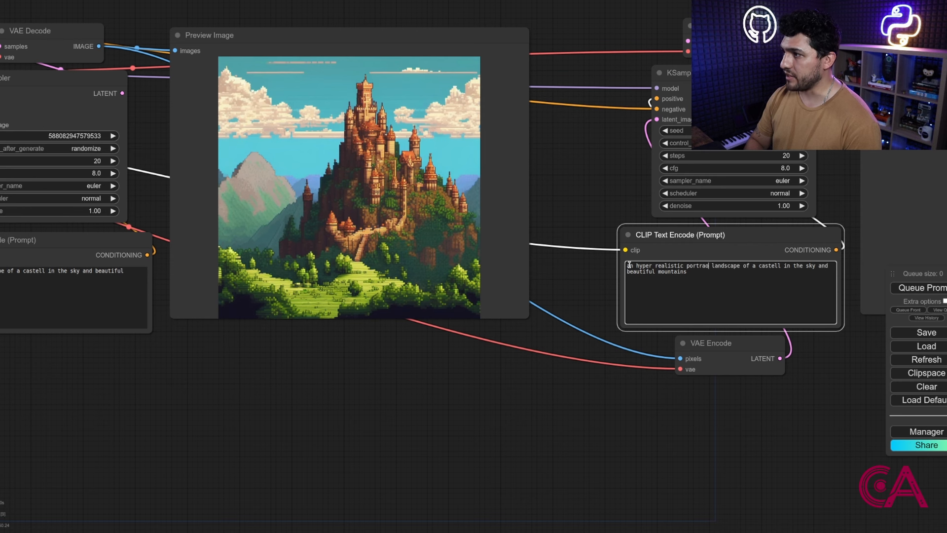
key(BackSpace)
text(it)
text( of a)
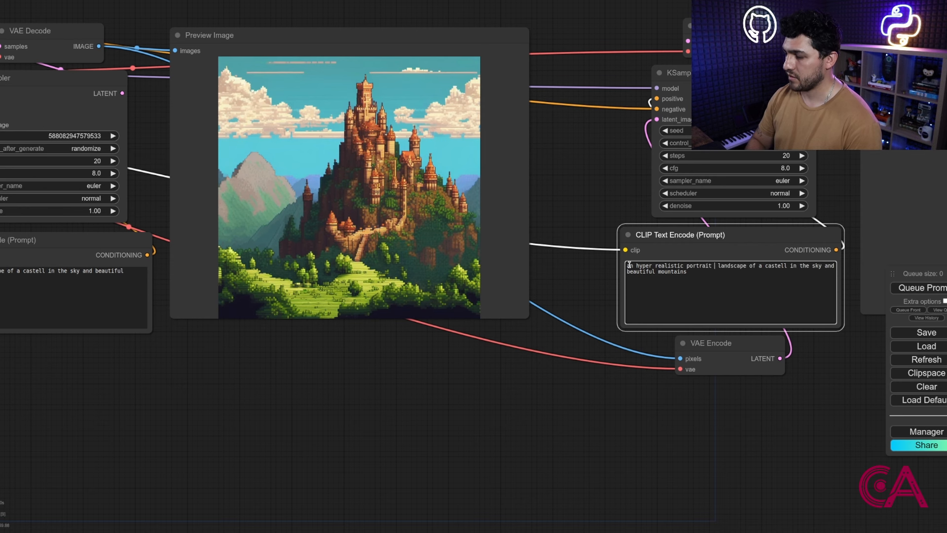
click(808, 419)
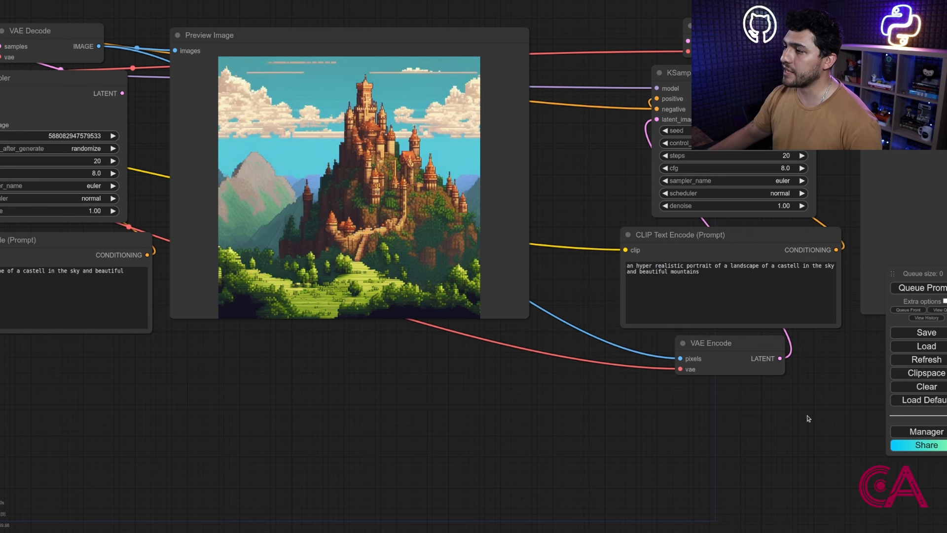
Step: Shift the second VAE Decode node slightly right above its KSampler and queue the workflow for generation
drag(814, 409, 587, 446)
scroll(696, 402, down, 1)
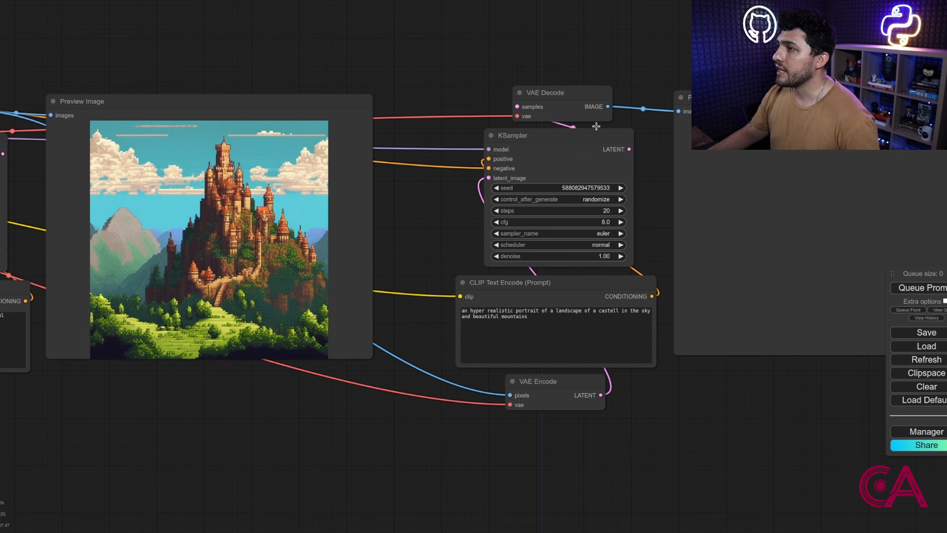
drag(582, 97, 594, 96)
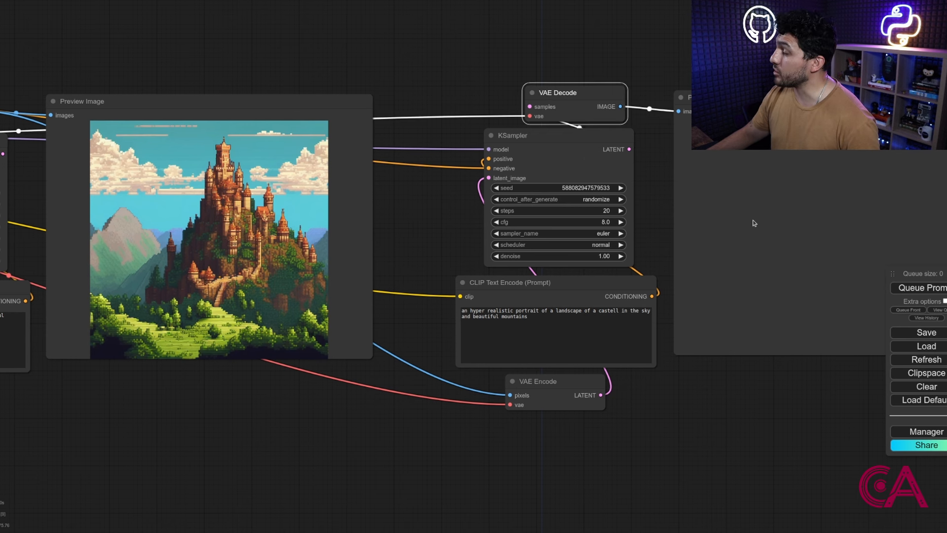
click(931, 290)
Step: Follow the first KSampler's progress and examine the pixel art image in the first Preview Image node
drag(731, 438, 407, 419)
scroll(251, 216, up, 5)
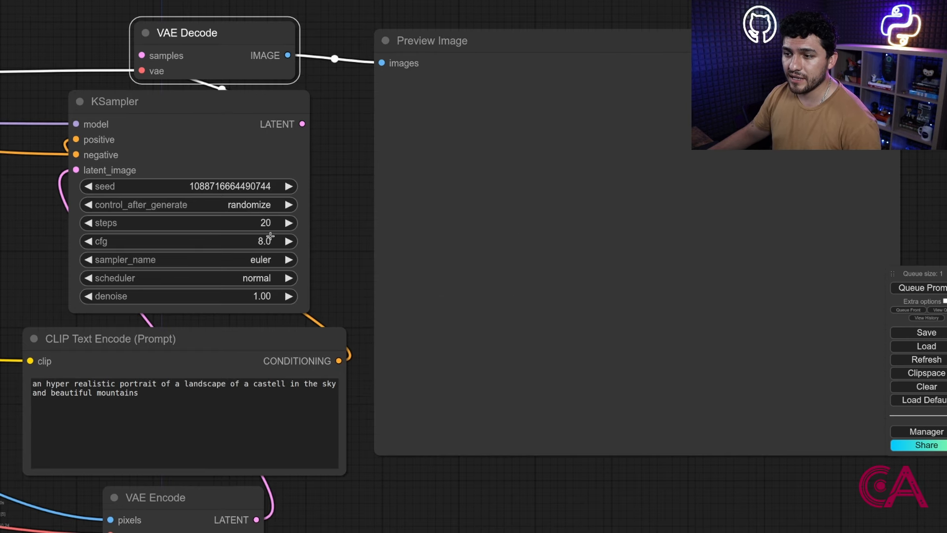
scroll(271, 235, down, 2)
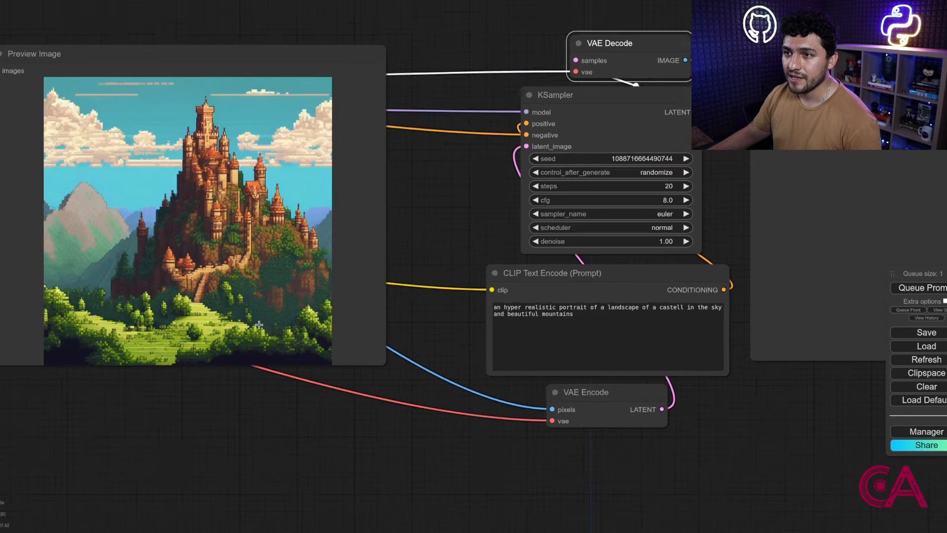
scroll(259, 325, down, 2)
drag(195, 438, 439, 419)
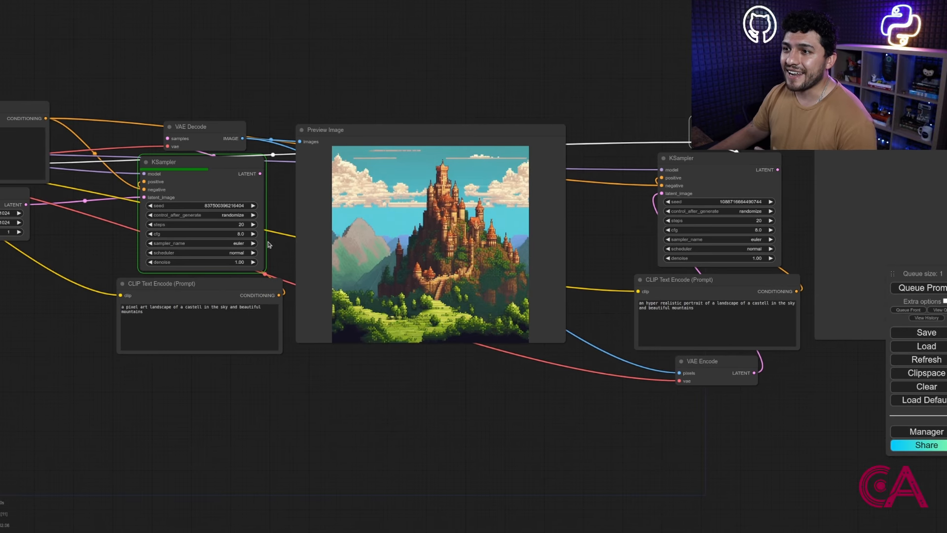
scroll(246, 188, up, 3)
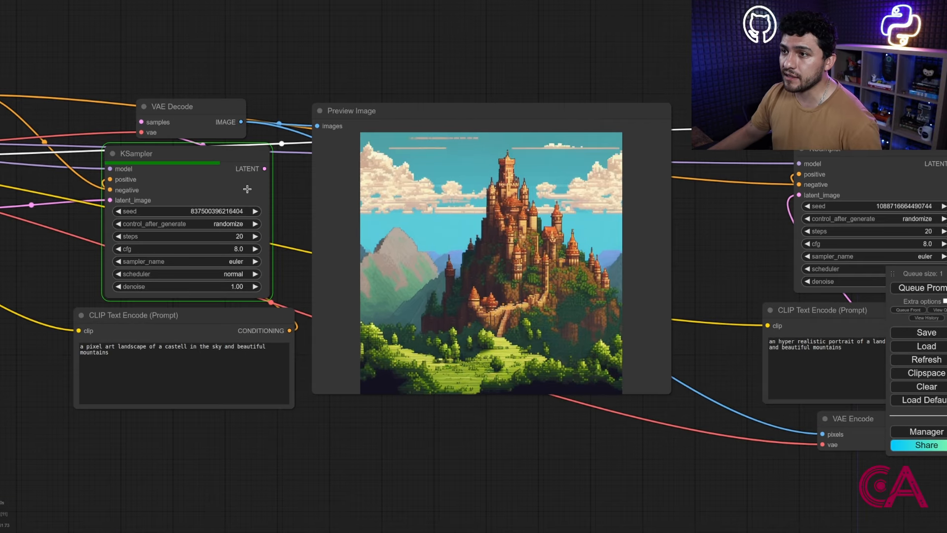
scroll(249, 188, up, 2)
scroll(249, 188, up, 1)
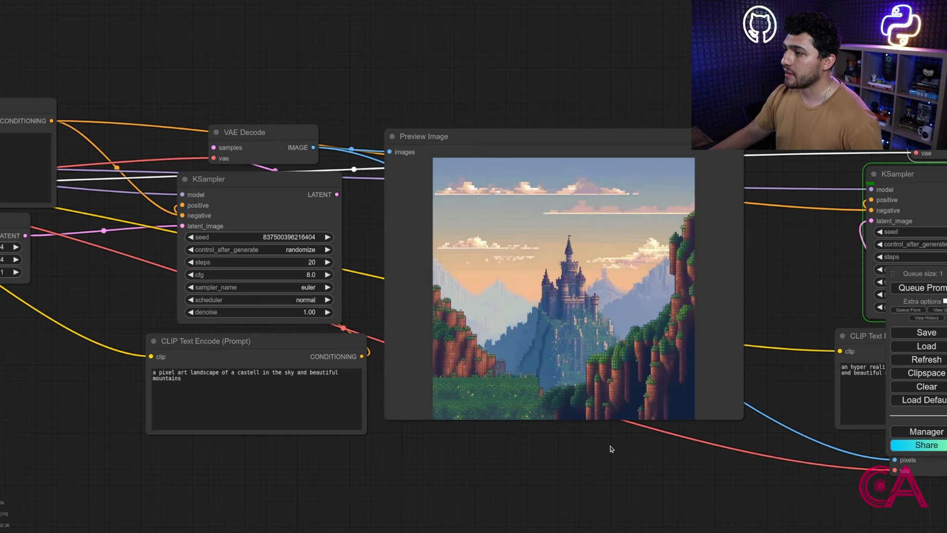
scroll(554, 311, up, 5)
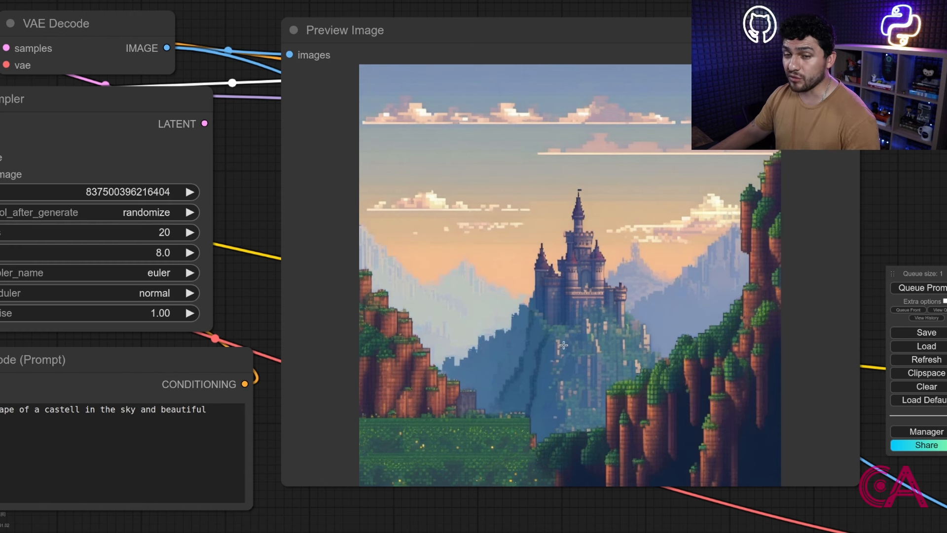
scroll(509, 389, down, 7)
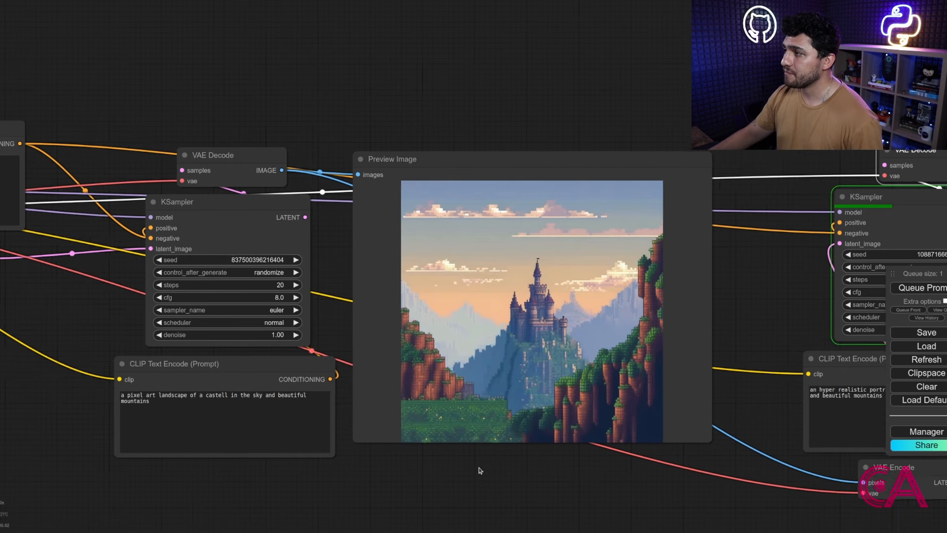
Step: Follow the second KSampler's progress until its result reaches the second Preview Image node
drag(478, 470, 195, 413)
drag(716, 440, 592, 429)
drag(633, 375, 452, 395)
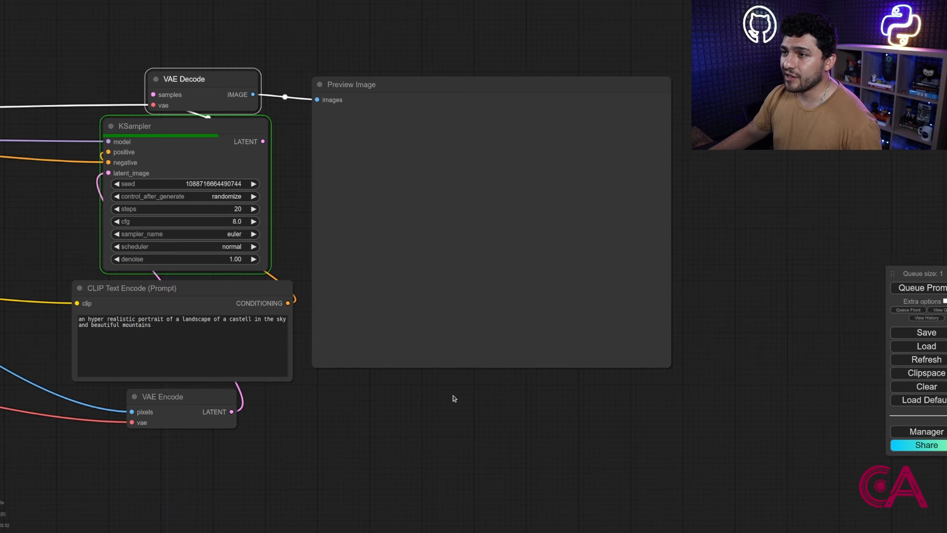
scroll(360, 398, up, 2)
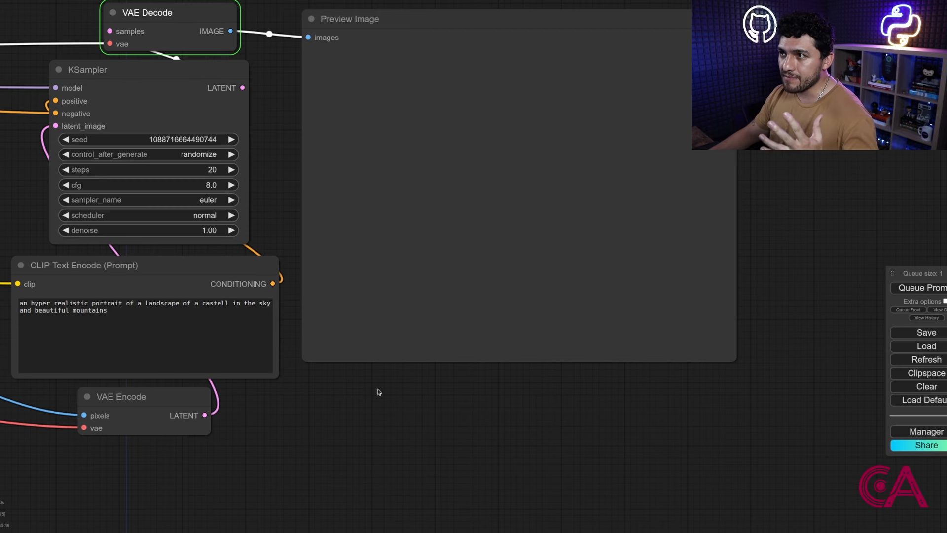
scroll(380, 391, down, 5)
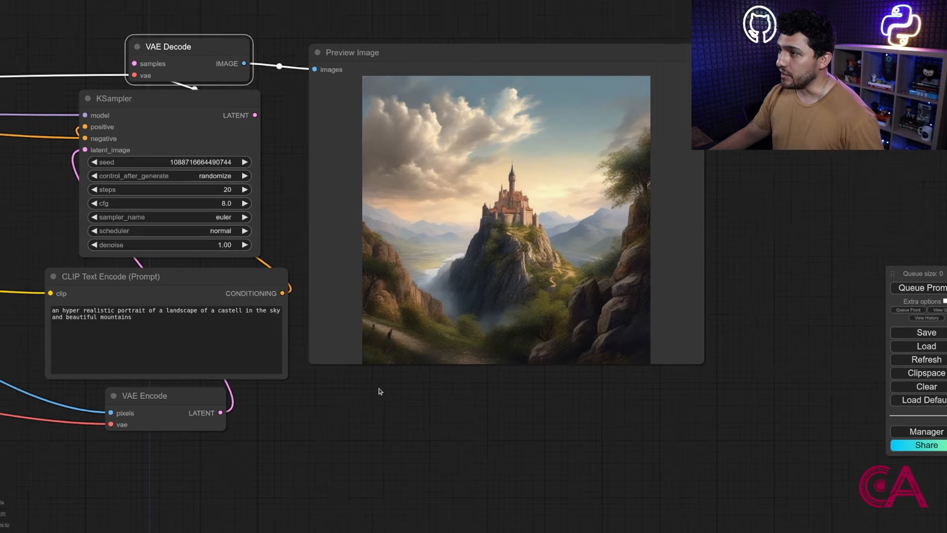
Step: Compare the pixel art castle in the first Preview Image with the realistic version in the second one
drag(342, 423, 636, 431)
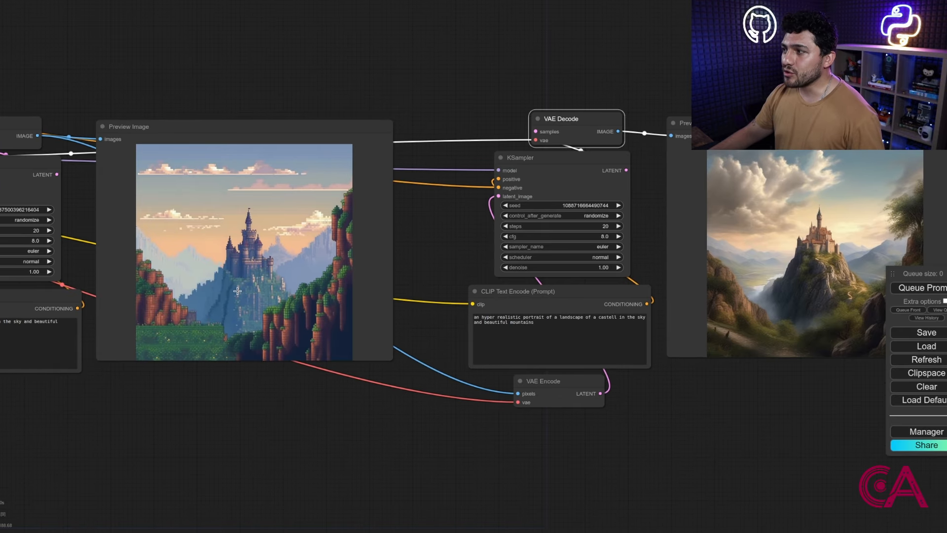
scroll(239, 288, up, 9)
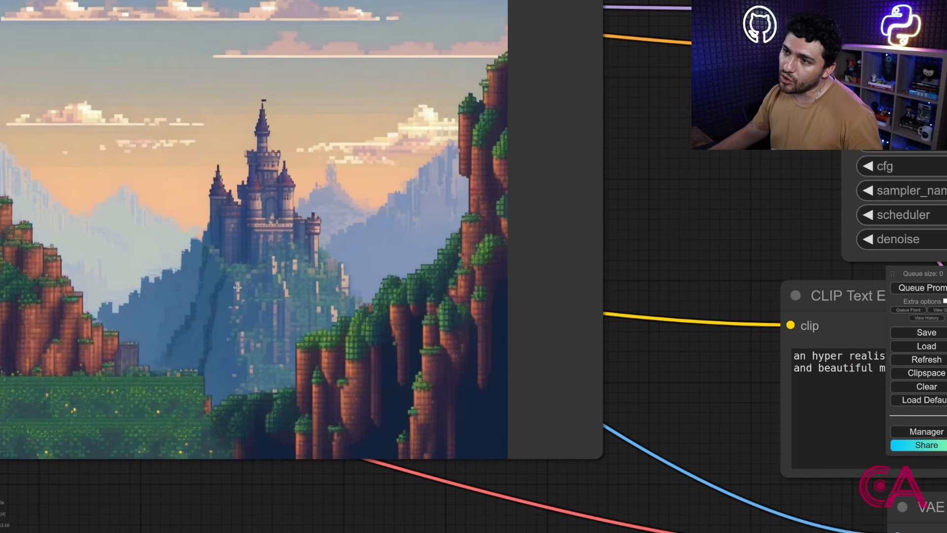
scroll(237, 287, down, 6)
scroll(238, 287, down, 3)
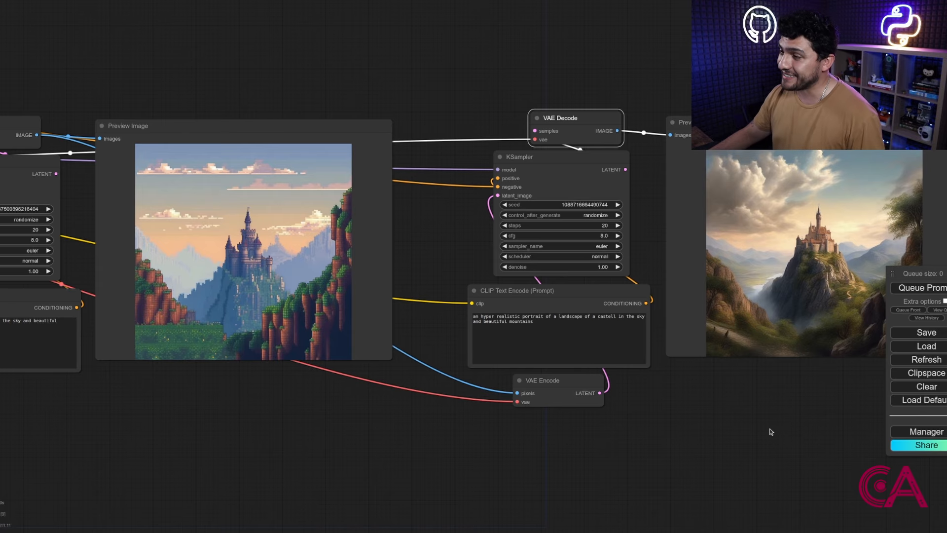
drag(772, 432, 505, 412)
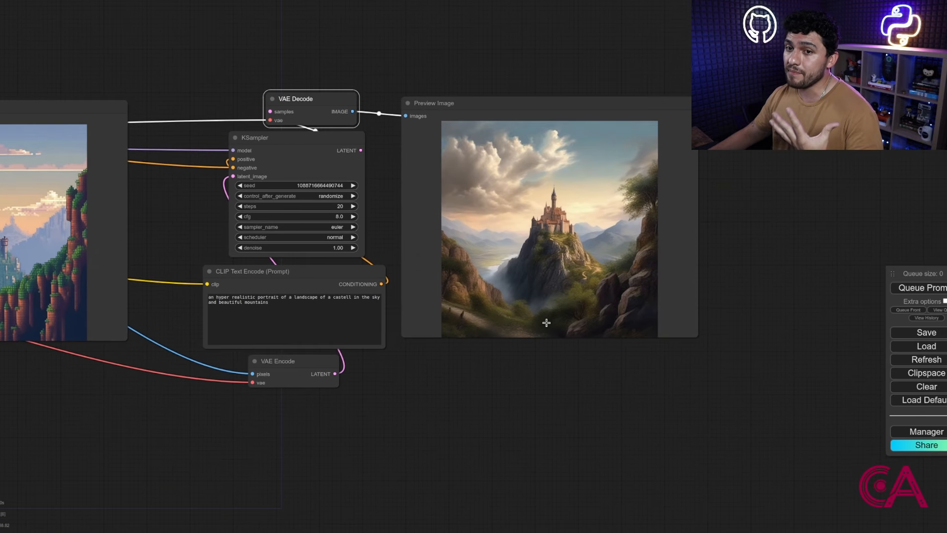
scroll(615, 213, up, 9)
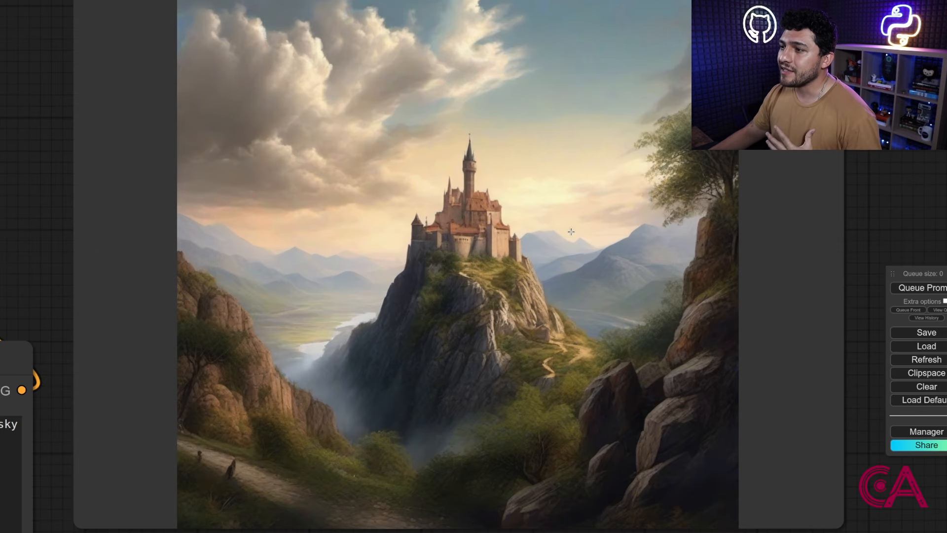
scroll(571, 231, down, 5)
scroll(571, 231, down, 3)
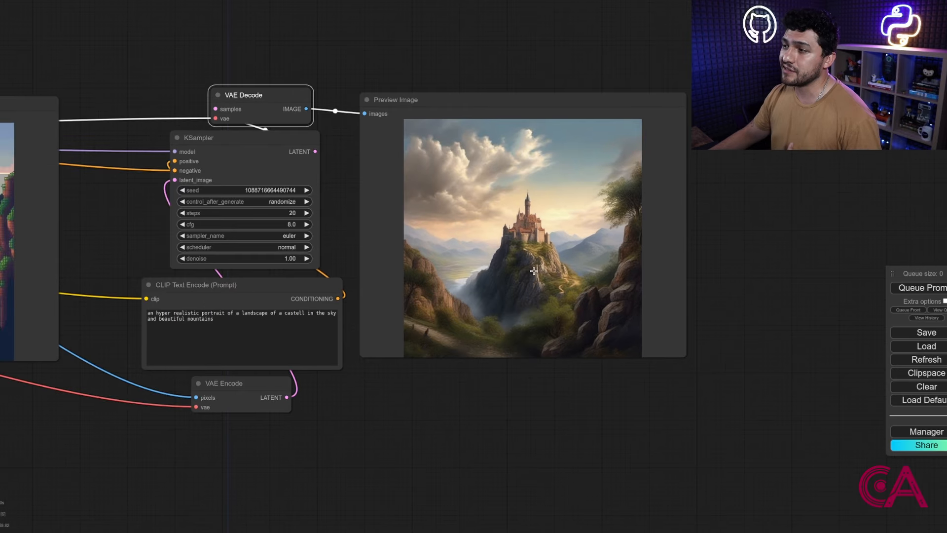
drag(440, 419, 508, 404)
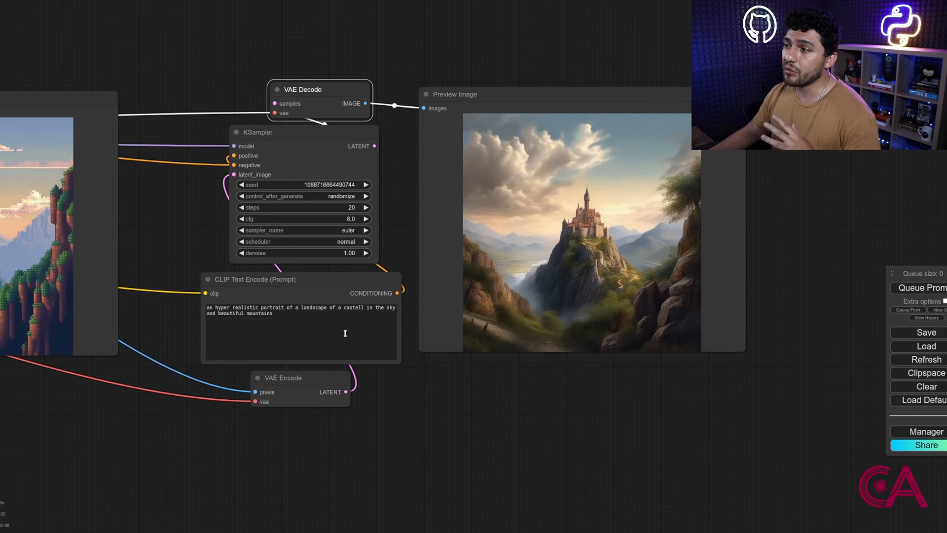
Step: Duplicate the second stage's VAE Encode, CLIP Text Encode, KSampler, VAE Decode and Preview Image nodes, keeping their incoming connections
click(475, 381)
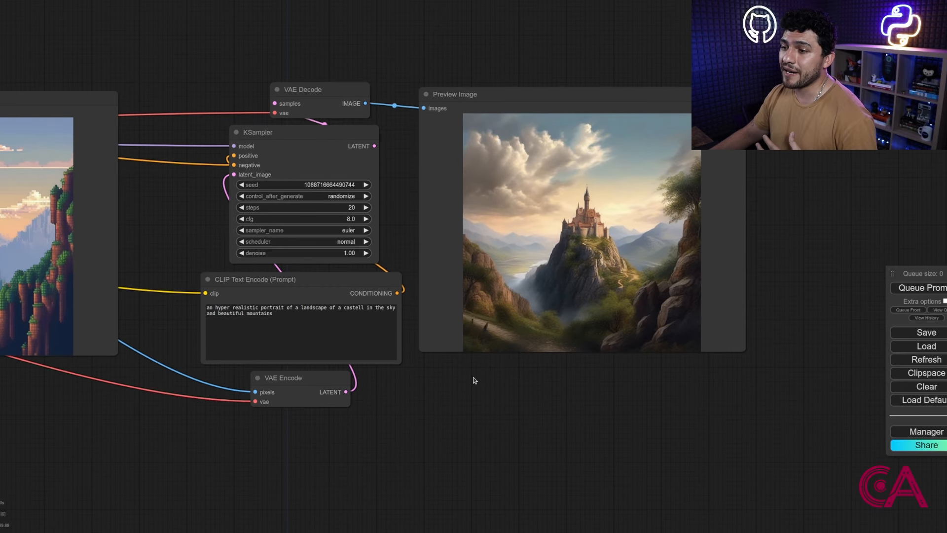
click(330, 379)
shift+click(354, 291)
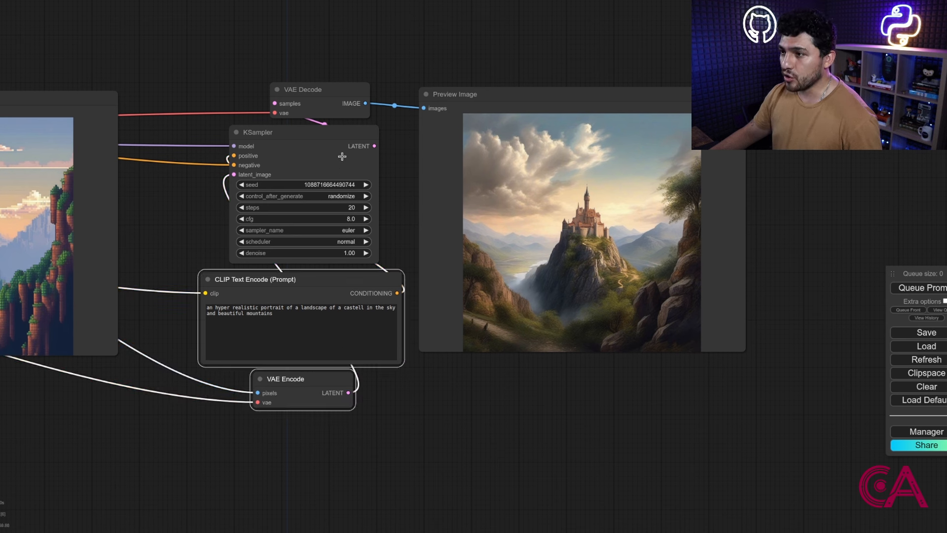
shift+click(341, 149)
shift+click(341, 100)
shift+click(468, 104)
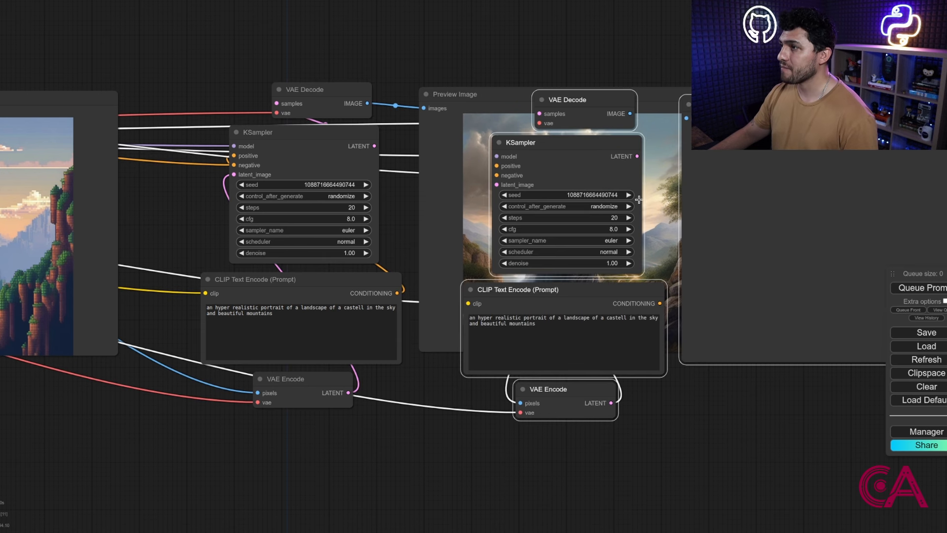
Step: Move the duplicated VAE Decode, KSampler, CLIP Text Encode and Preview Image nodes to the right of the second Preview Image
click(581, 111)
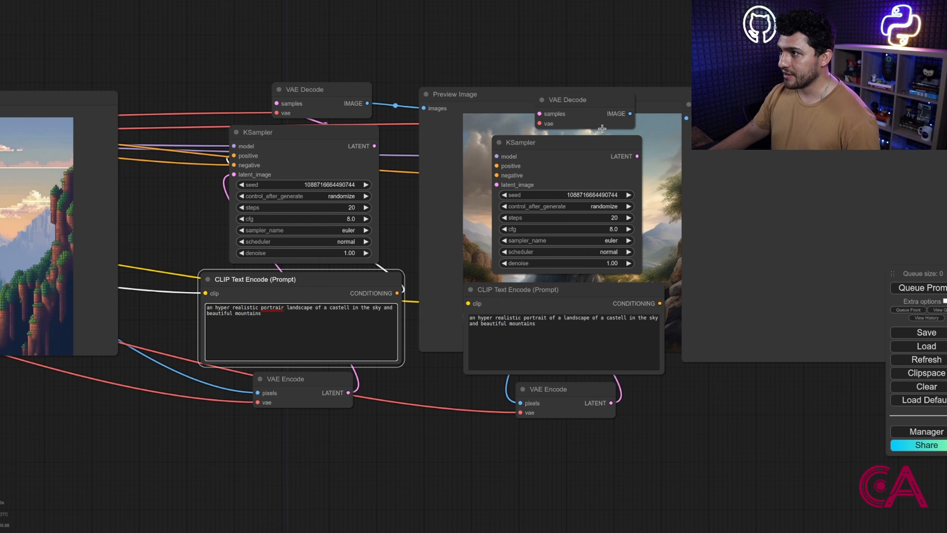
click(601, 107)
shift+click(697, 126)
shift+click(589, 145)
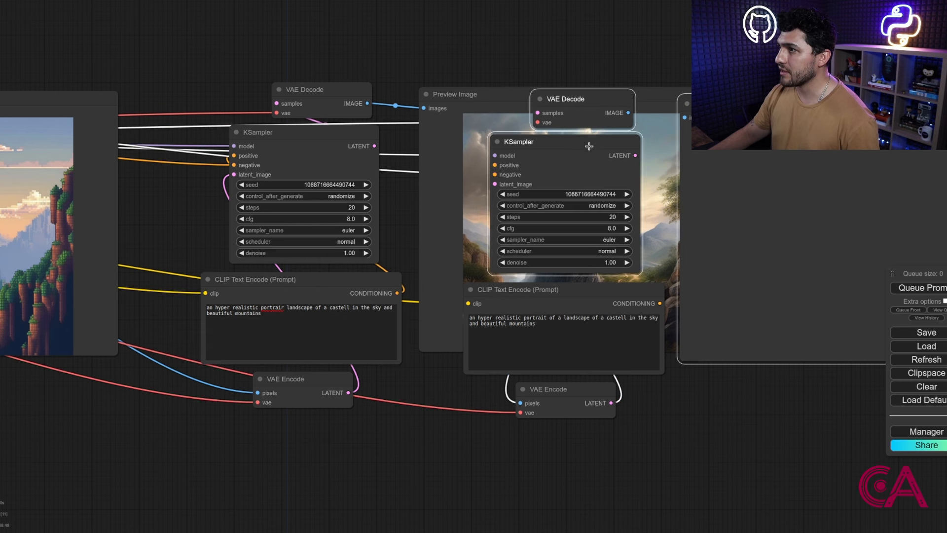
shift+click(603, 303)
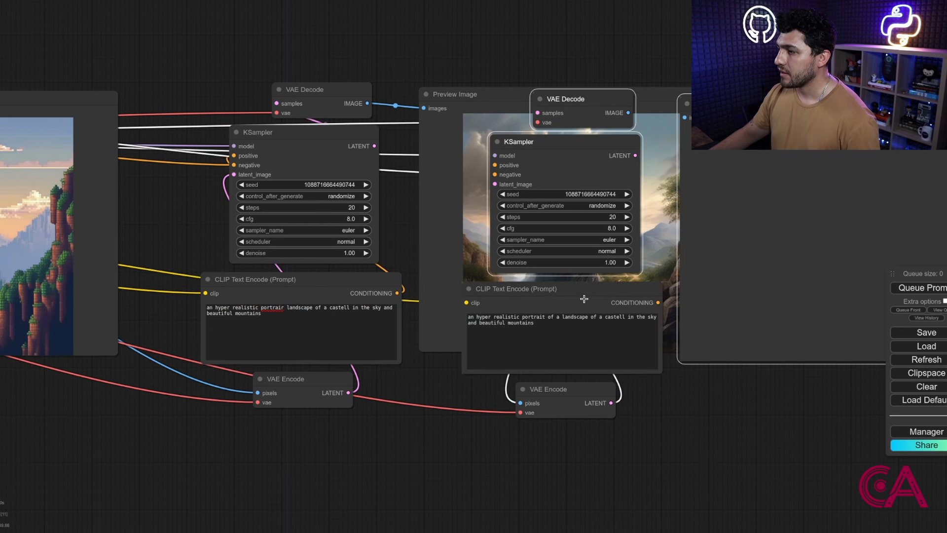
drag(603, 304, 888, 292)
Step: Place the duplicated VAE Encode node below the third stage's CLIP Text Encode node
shift+click(606, 389)
drag(607, 389, 855, 407)
click(673, 428)
drag(603, 483, 353, 459)
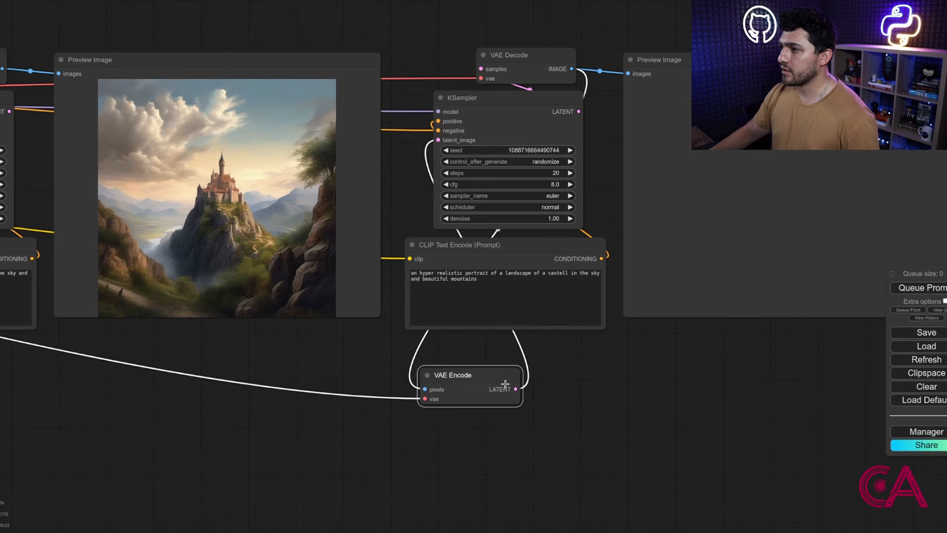
drag(514, 374, 548, 368)
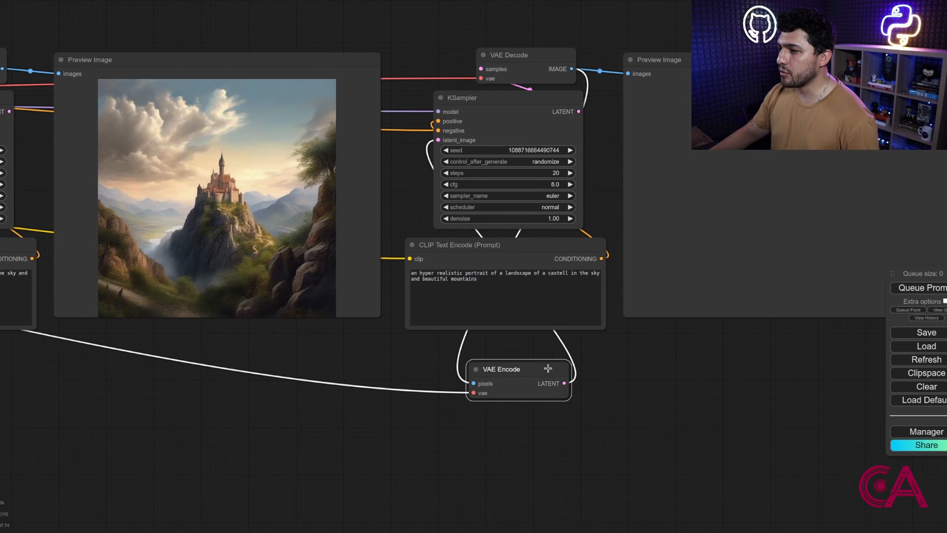
click(661, 364)
drag(659, 375, 646, 412)
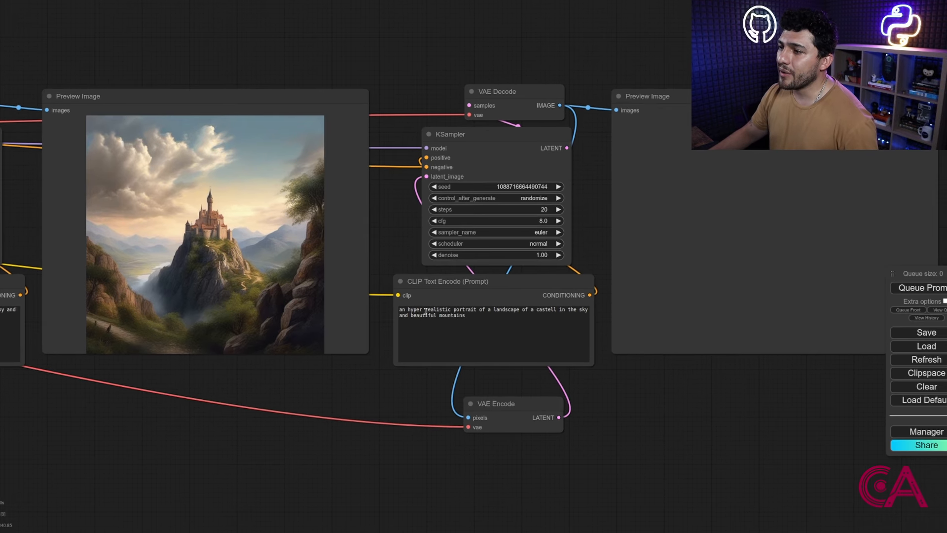
Step: Change the third stage's prompt to "a photo of a landscape of a castell in the sky and beautiful mountains, digital art, 8k"
drag(477, 308, 394, 310)
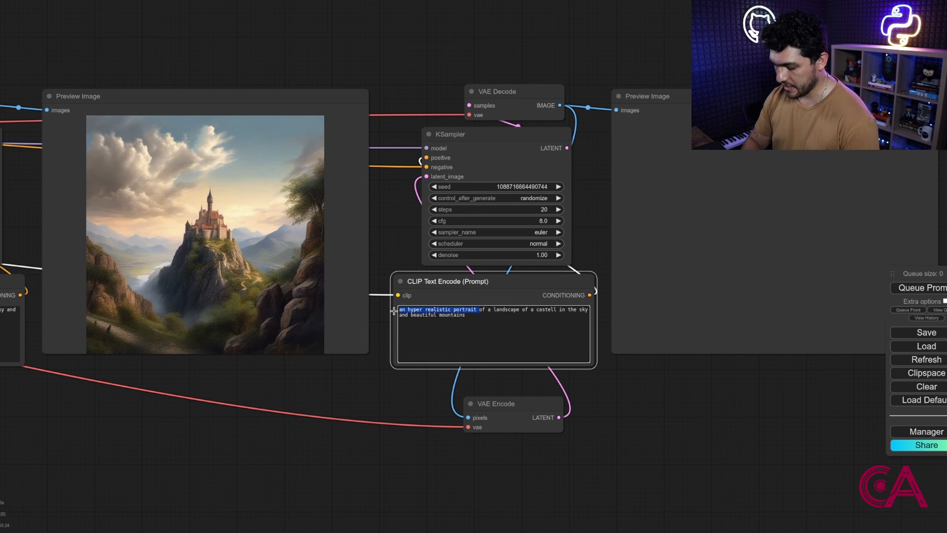
text(a photo)
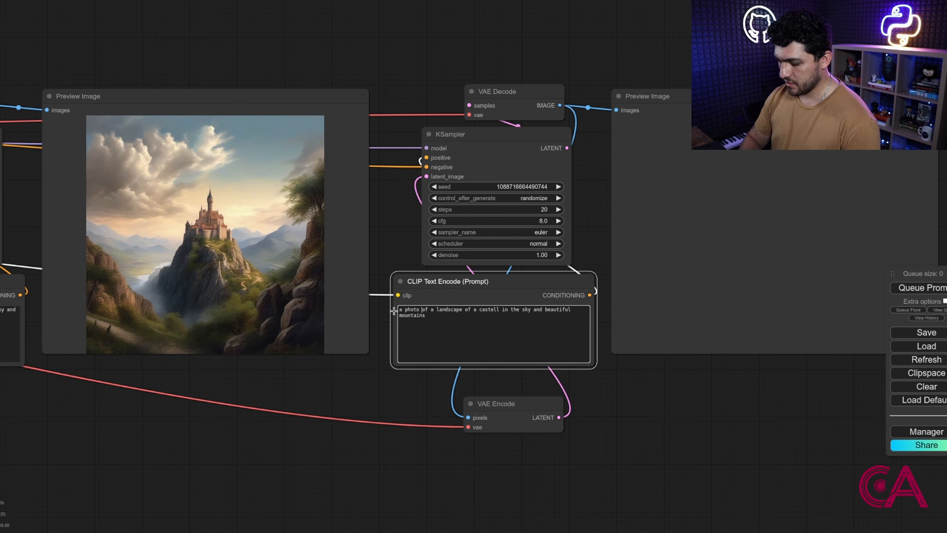
text( on)
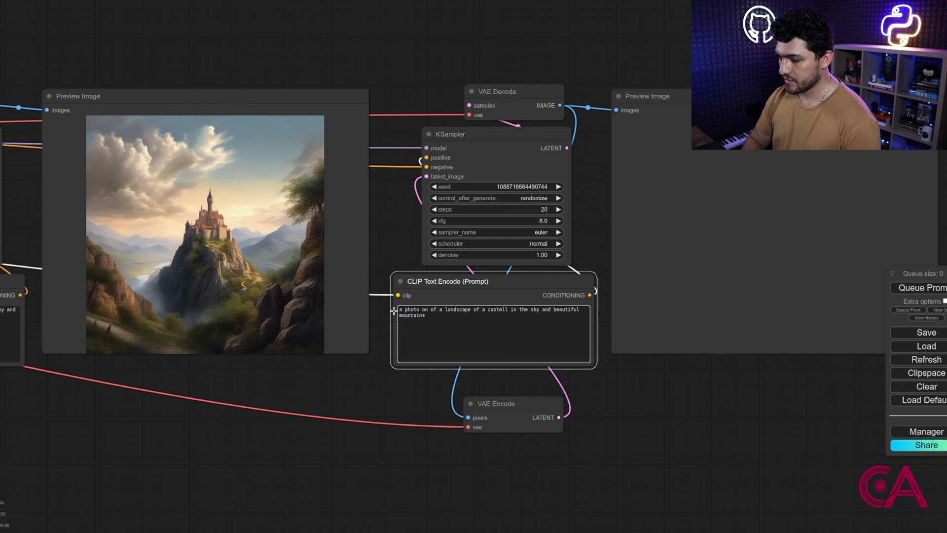
key(BackSpace)
key(BackSpace)
key(BackSpace)
key(BackSpace)
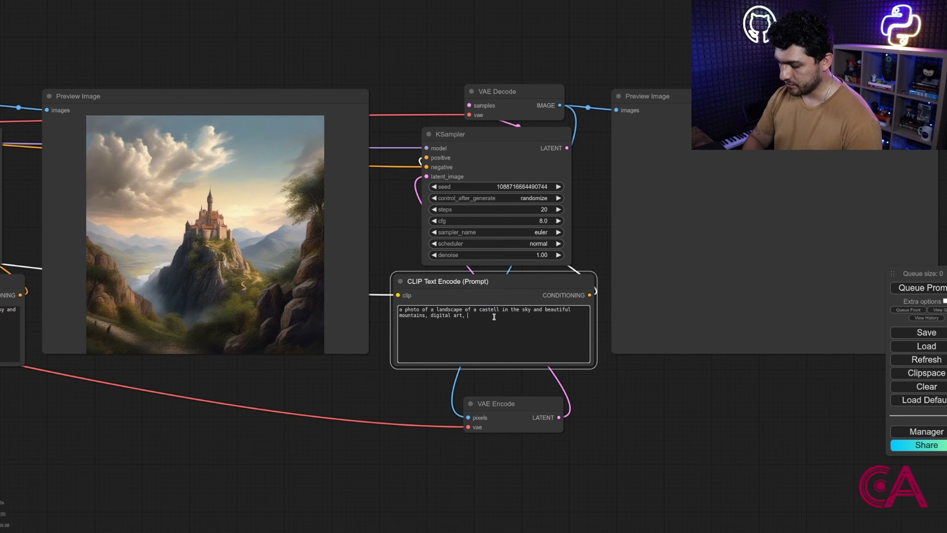
click(667, 386)
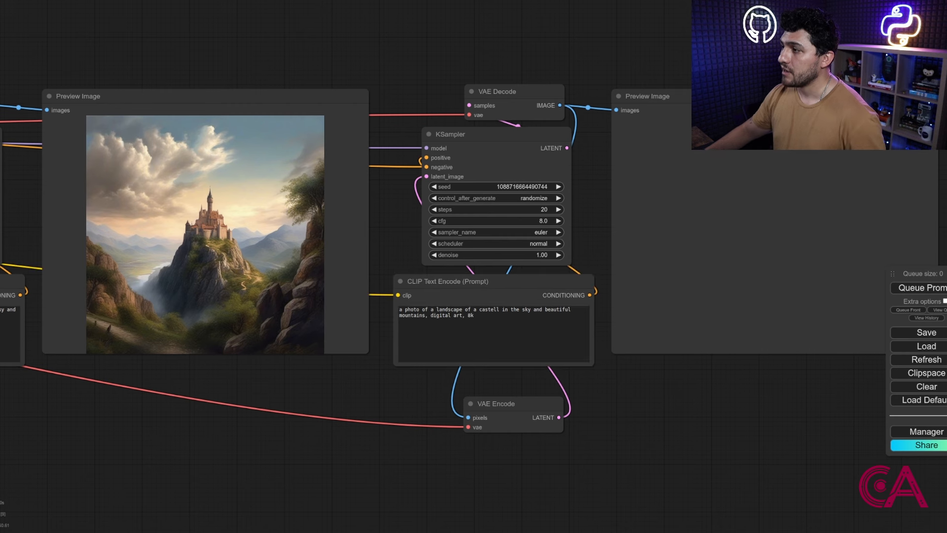
Step: Queue the workflow for generation and follow the first KSampler's progress
key(ctrl+Return)
scroll(715, 405, down, 4)
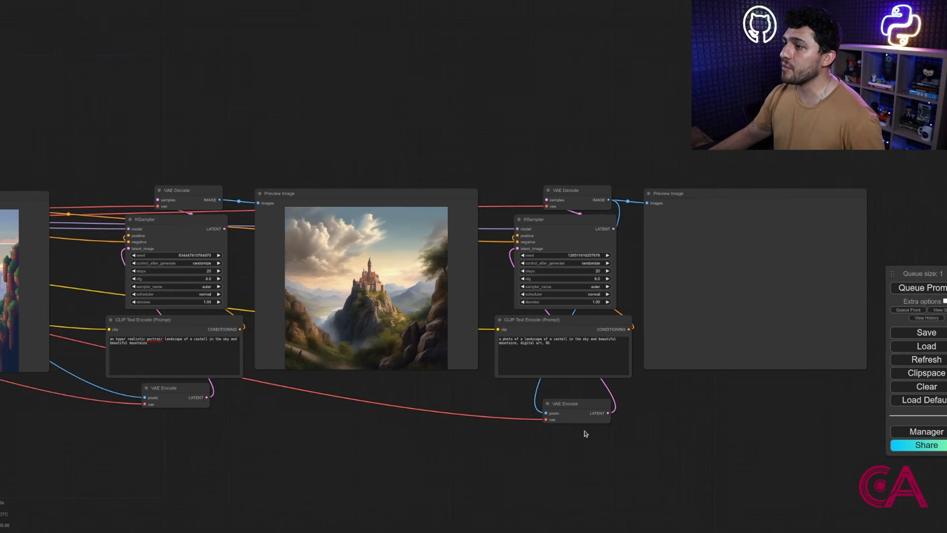
drag(403, 448, 703, 418)
drag(228, 413, 552, 412)
scroll(454, 229, up, 5)
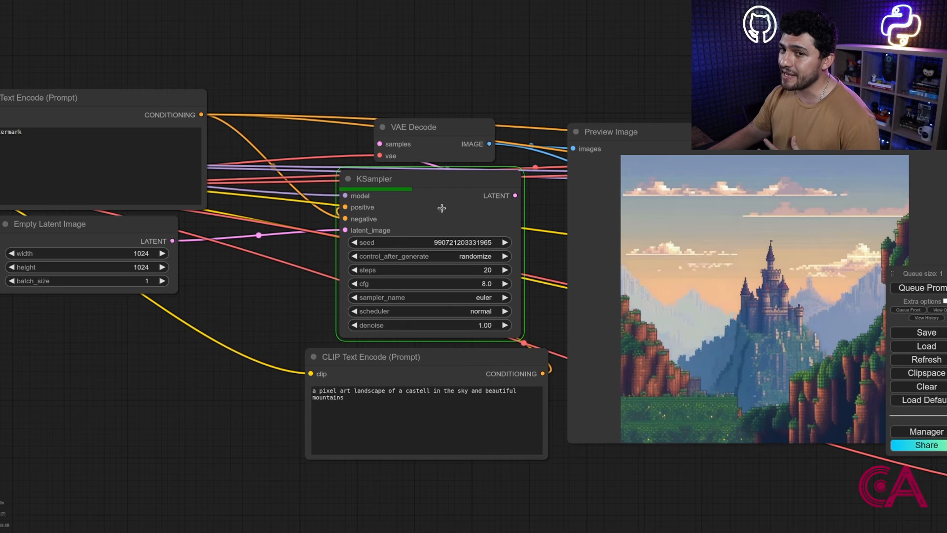
scroll(432, 193, up, 5)
scroll(432, 194, up, 1)
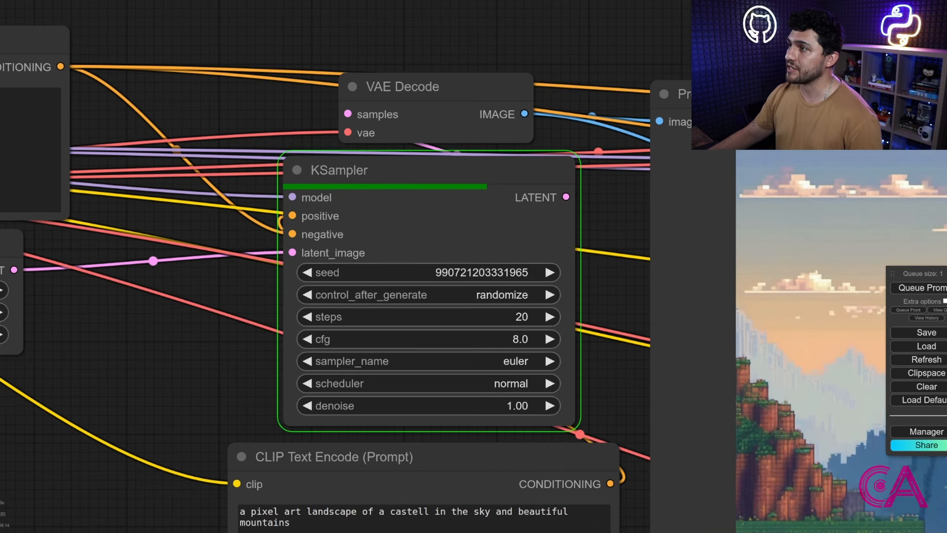
Step: Examine the new images in the first and second Preview Image nodes and check the third stage's output
scroll(313, 43, down, 3)
scroll(302, 42, up, 6)
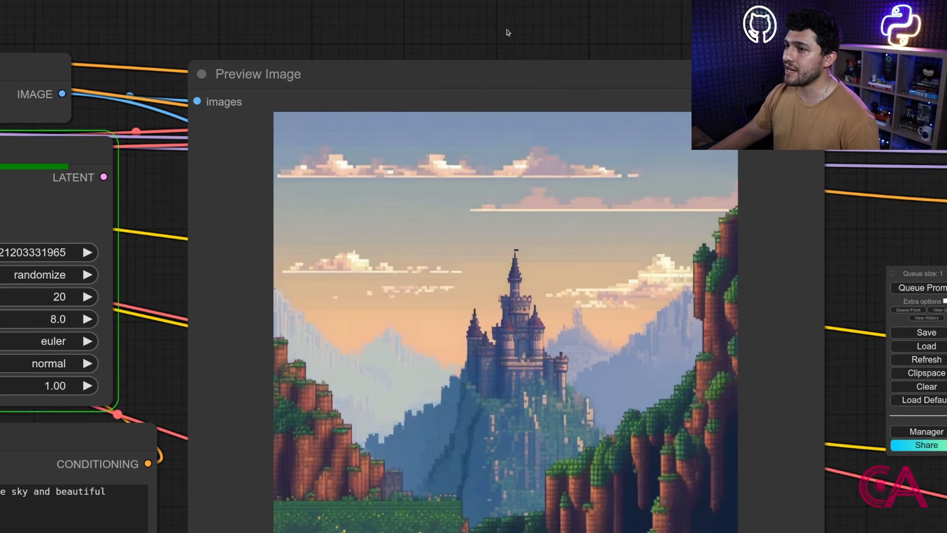
drag(515, 33, 508, 32)
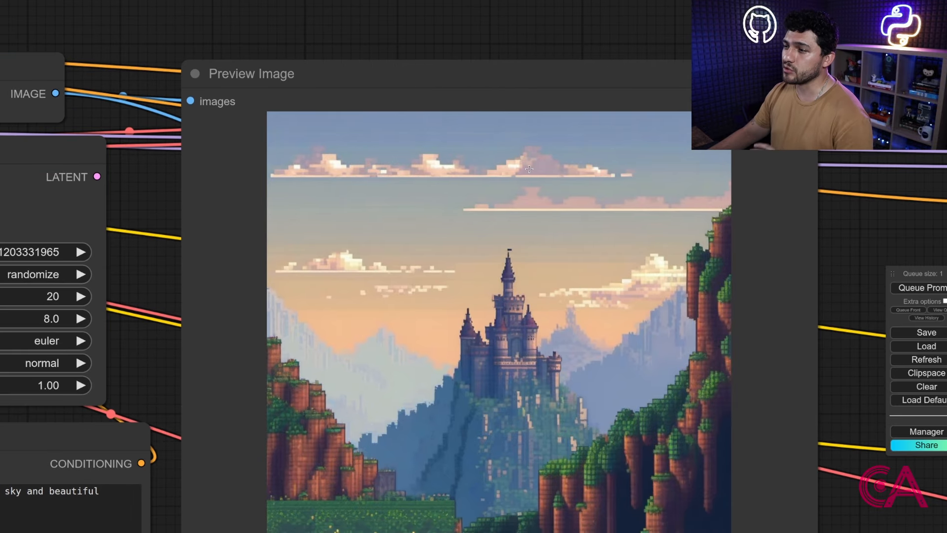
scroll(588, 253, down, 4)
scroll(589, 252, down, 1)
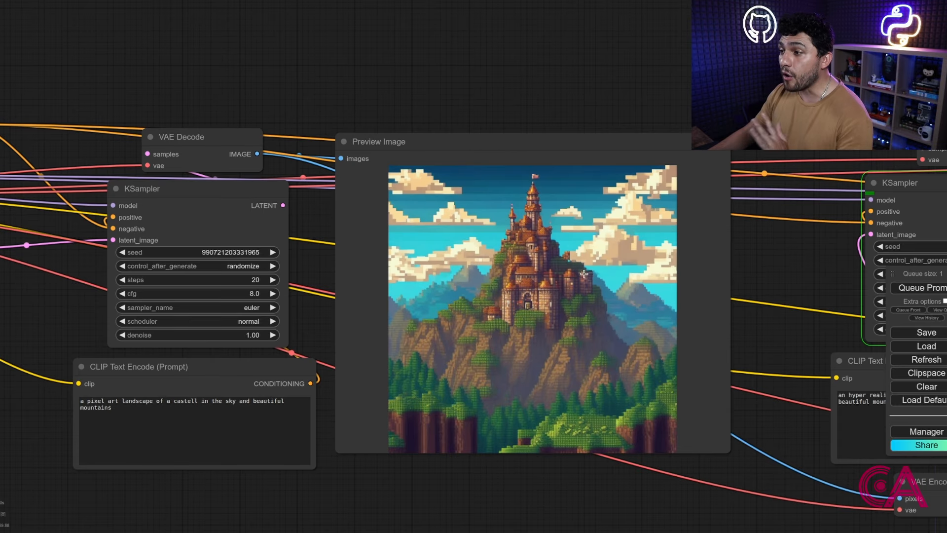
drag(690, 71, 252, 60)
drag(719, 55, 586, 26)
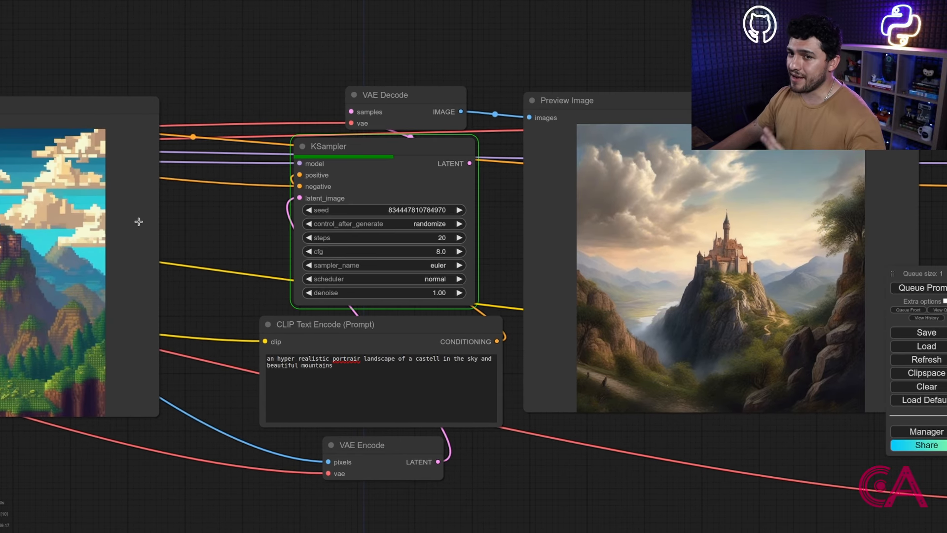
drag(515, 66, 324, 61)
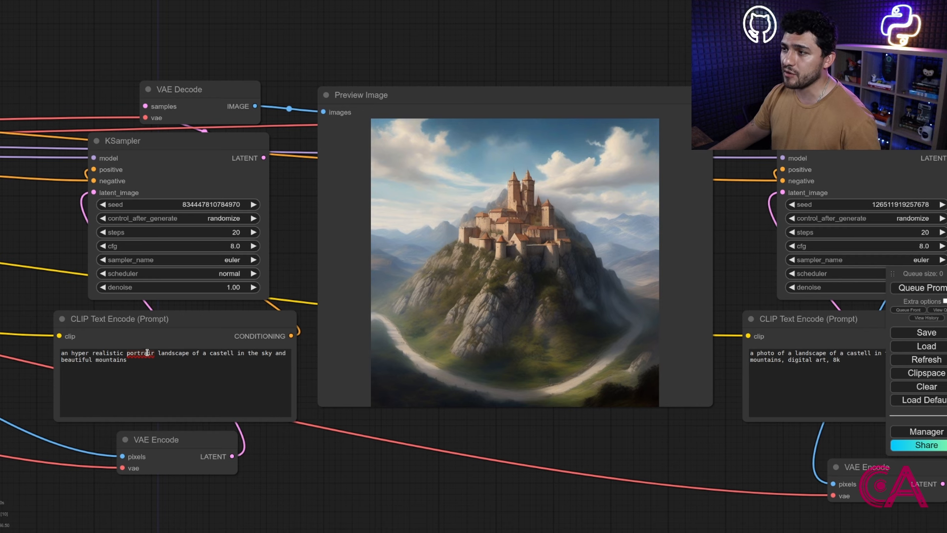
drag(108, 100, 69, 79)
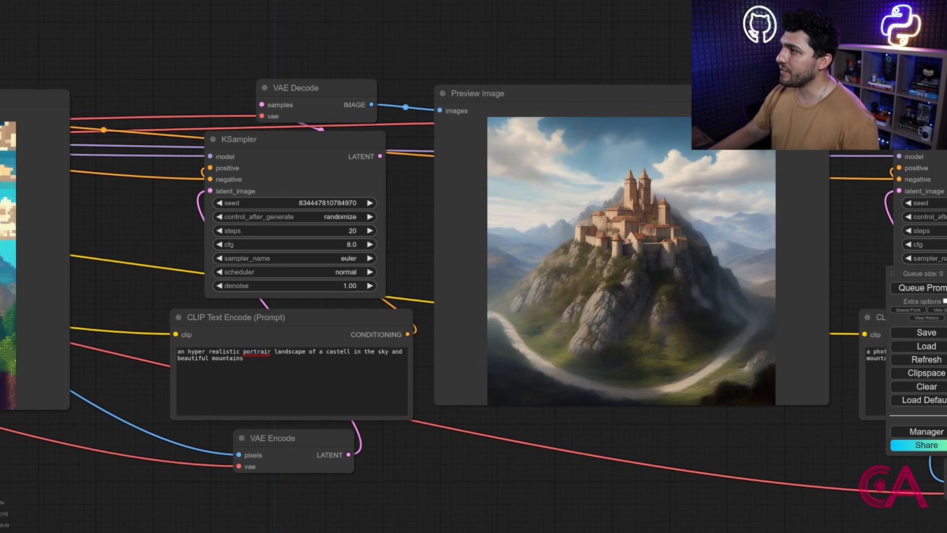
drag(828, 37, 415, 69)
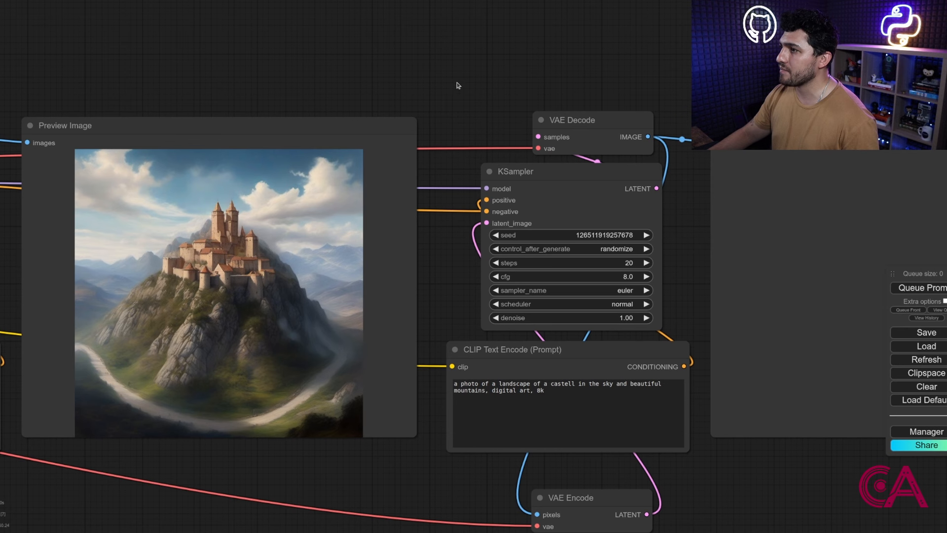
Step: Disconnect the third VAE Encode's pixels input from its own stage's VAE Decode image output
scroll(487, 260, down, 2)
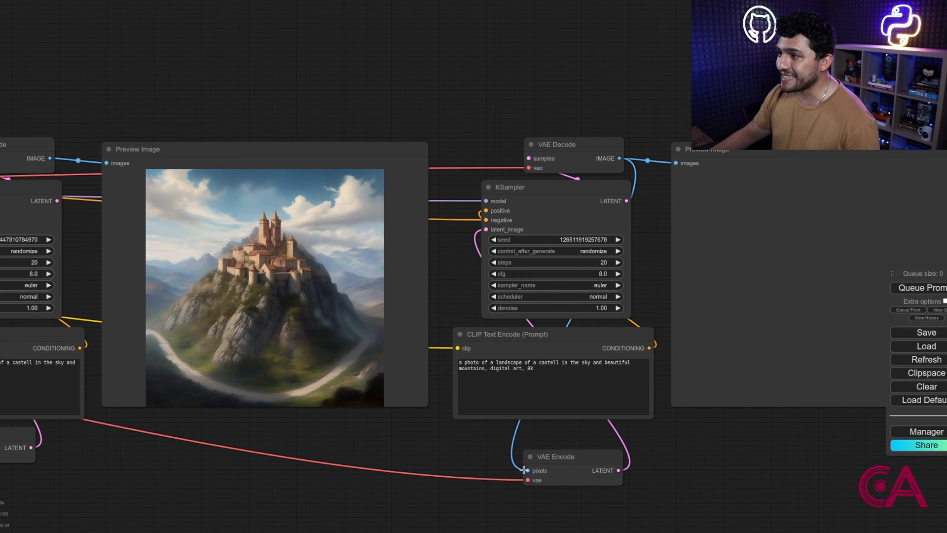
drag(527, 470, 499, 453)
click(721, 476)
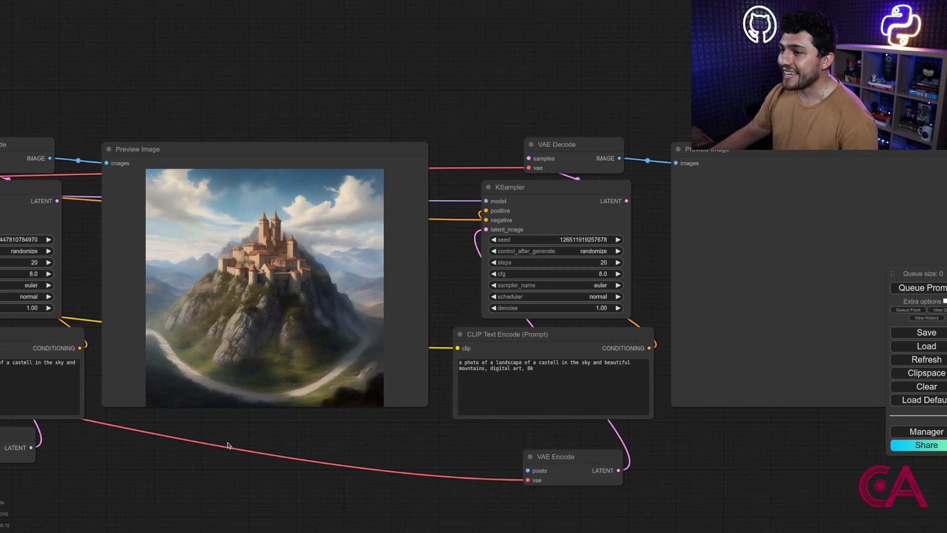
drag(228, 445, 489, 472)
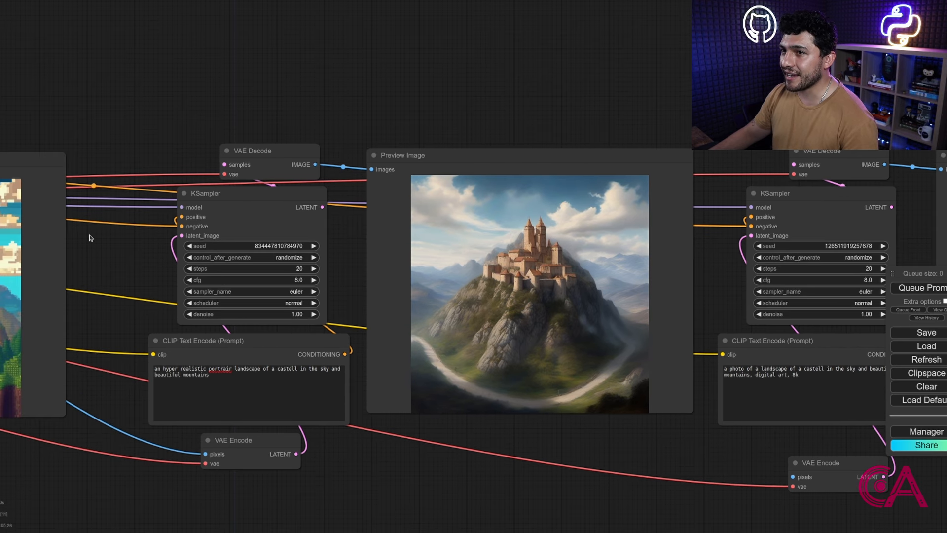
drag(103, 87, 359, 93)
drag(148, 94, 328, 88)
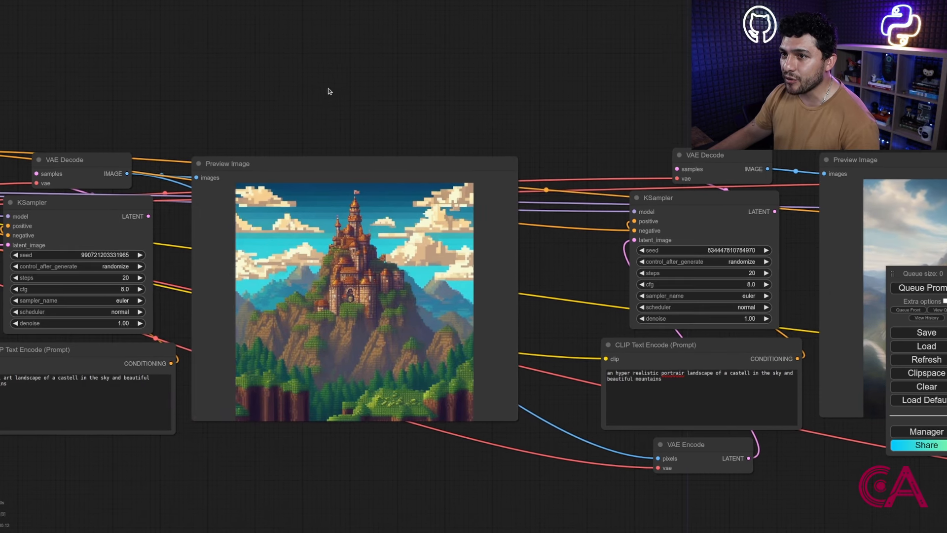
drag(129, 175, 879, 466)
scroll(880, 466, down, 4)
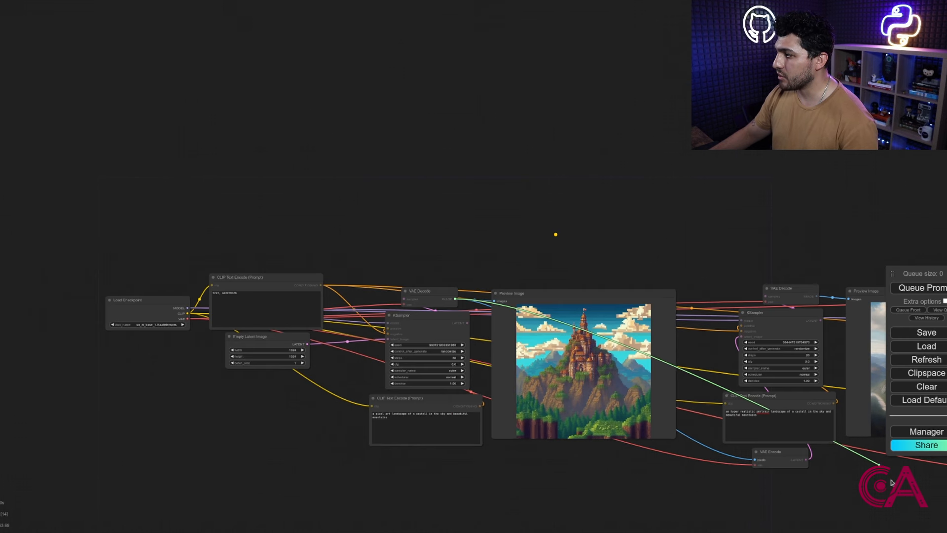
drag(830, 509, 629, 458)
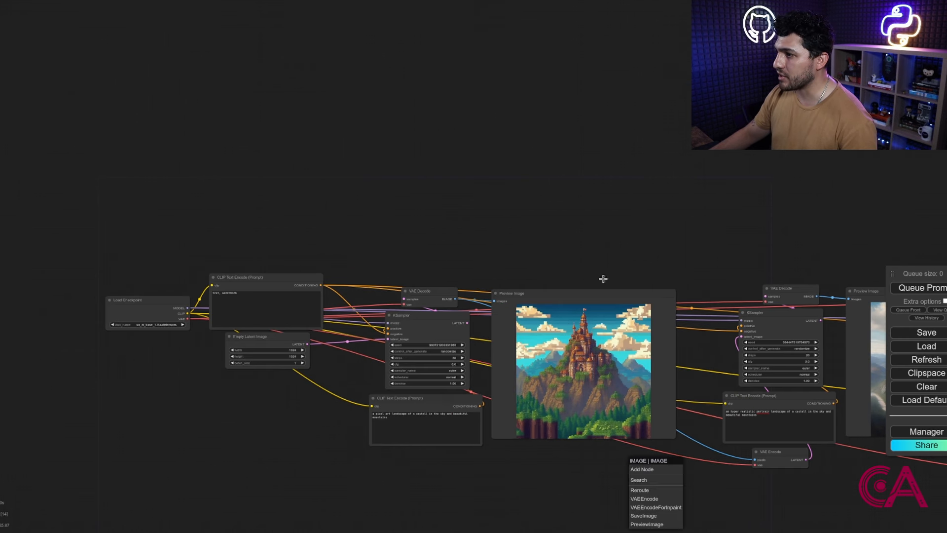
click(768, 200)
Step: Connect the third VAE Encode's pixels input to the first VAE Decode's IMAGE output and queue the workflow again
drag(854, 196, 510, 133)
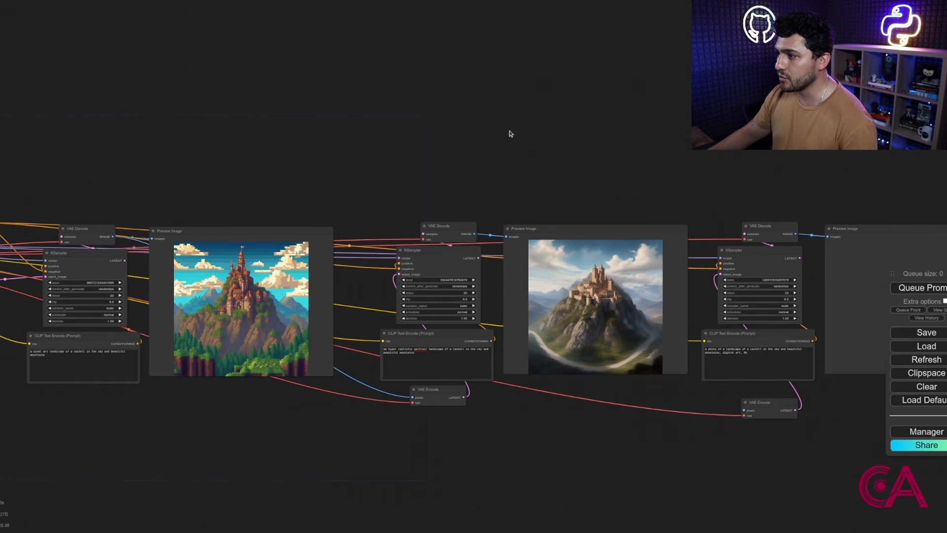
drag(746, 410, 118, 233)
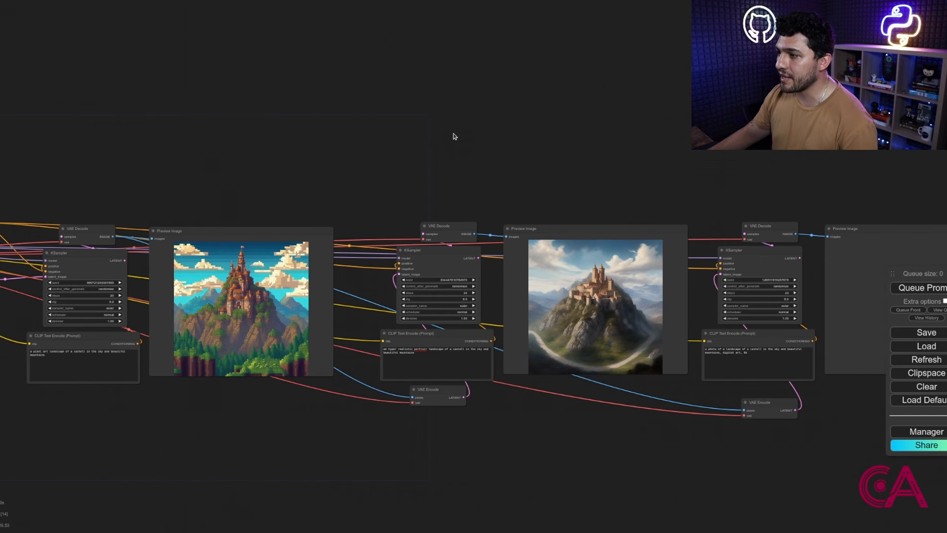
scroll(821, 264, up, 7)
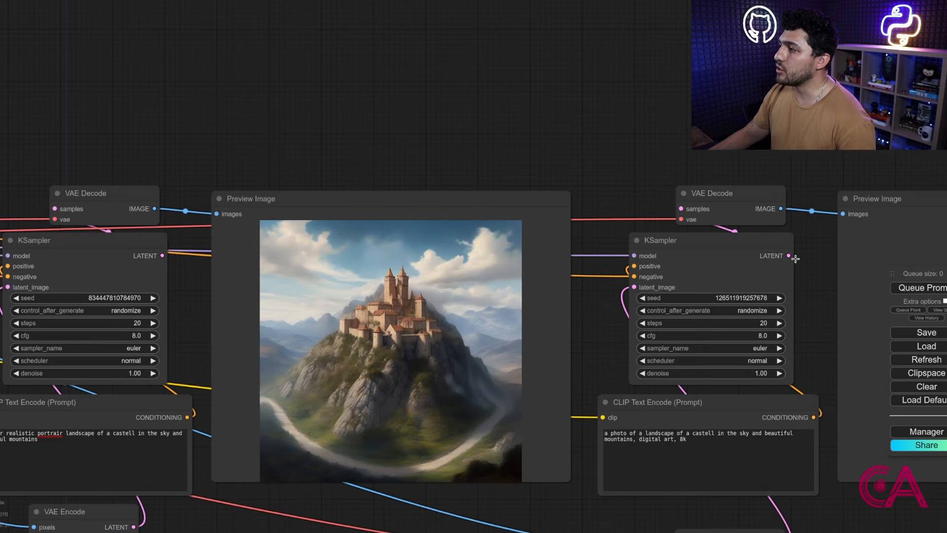
scroll(796, 258, down, 4)
click(916, 290)
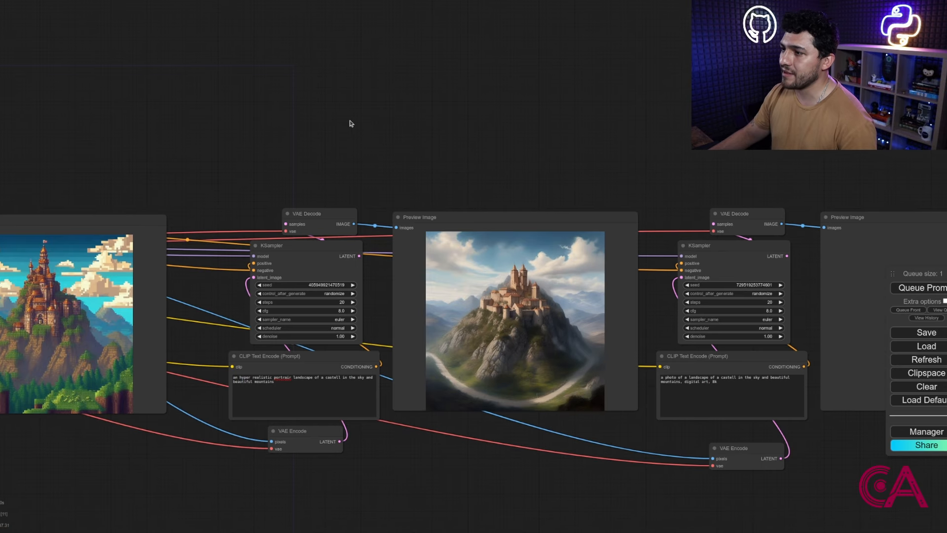
drag(262, 110, 387, 112)
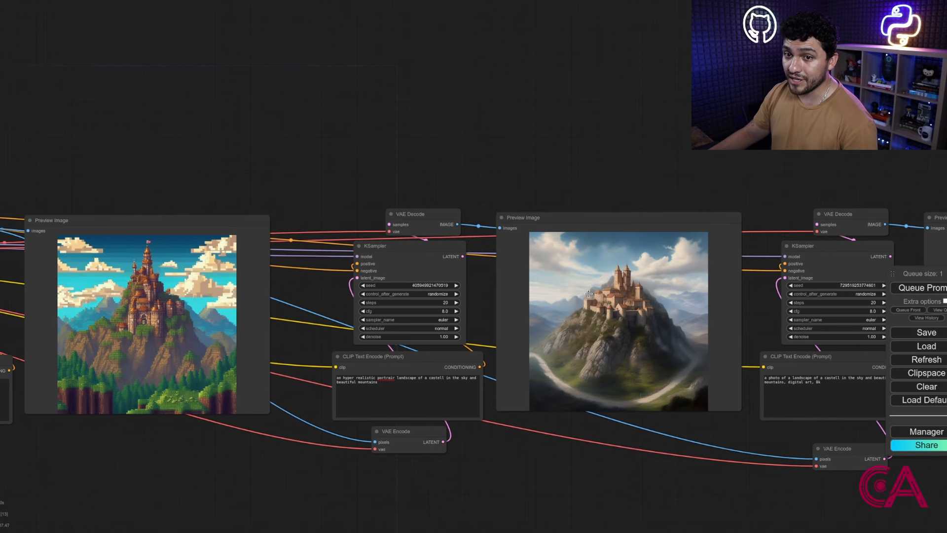
Step: Examine the second stage's realistic castle image and compare it with the third stage's new output
scroll(634, 356, up, 7)
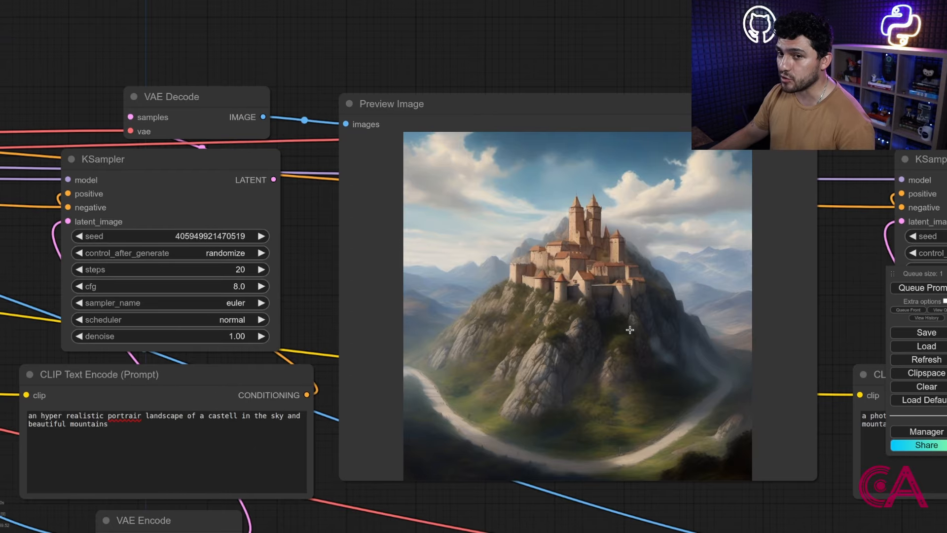
drag(633, 68, 600, 59)
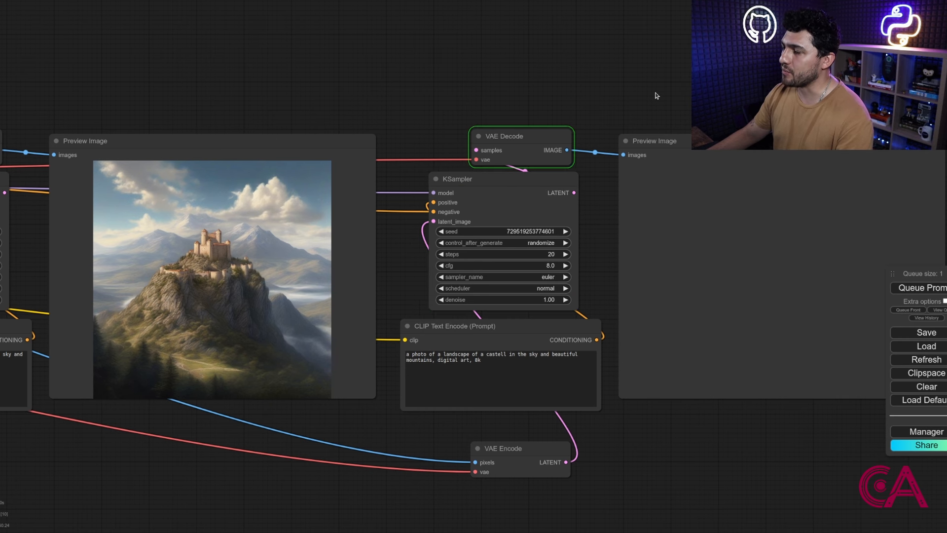
drag(789, 90, 602, 94)
scroll(561, 266, up, 5)
scroll(563, 270, down, 7)
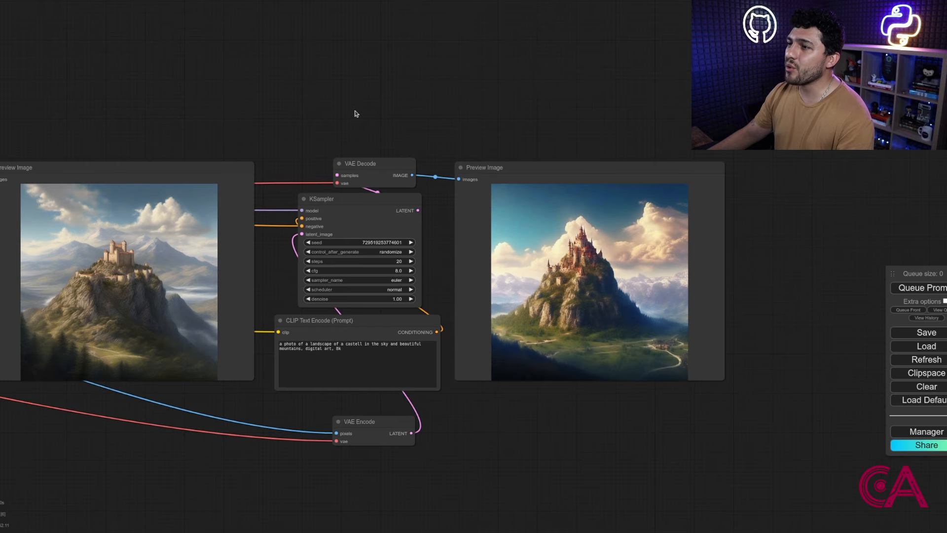
drag(355, 114, 554, 99)
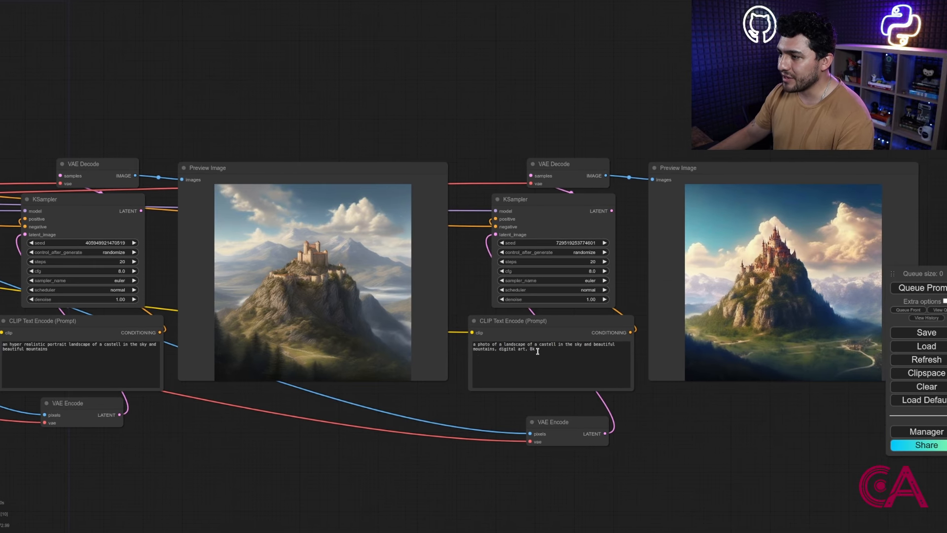
Step: Change the third stage's prompt to "a landscape of a castell in the sky and beautiful mountains, cyberpunk style, 8k" and queue the workflow
click(499, 344)
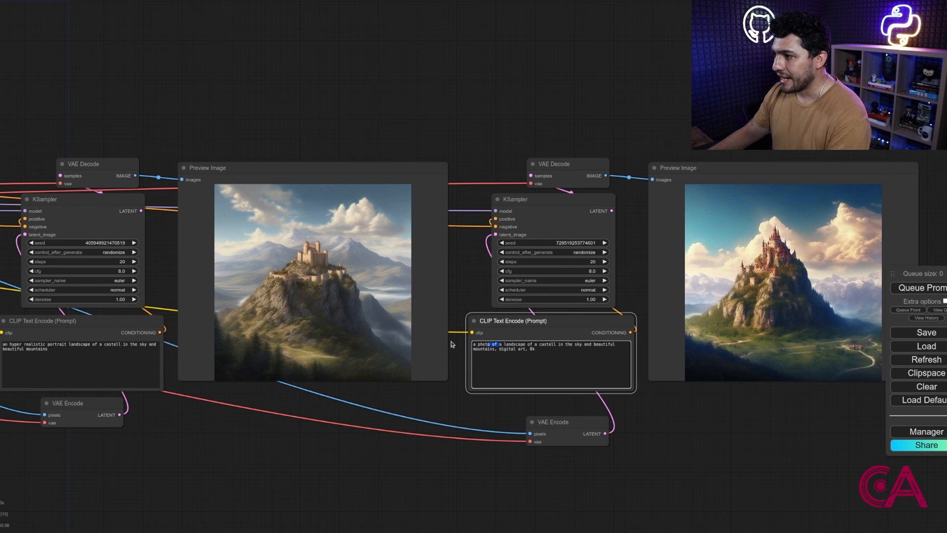
drag(497, 344, 460, 342)
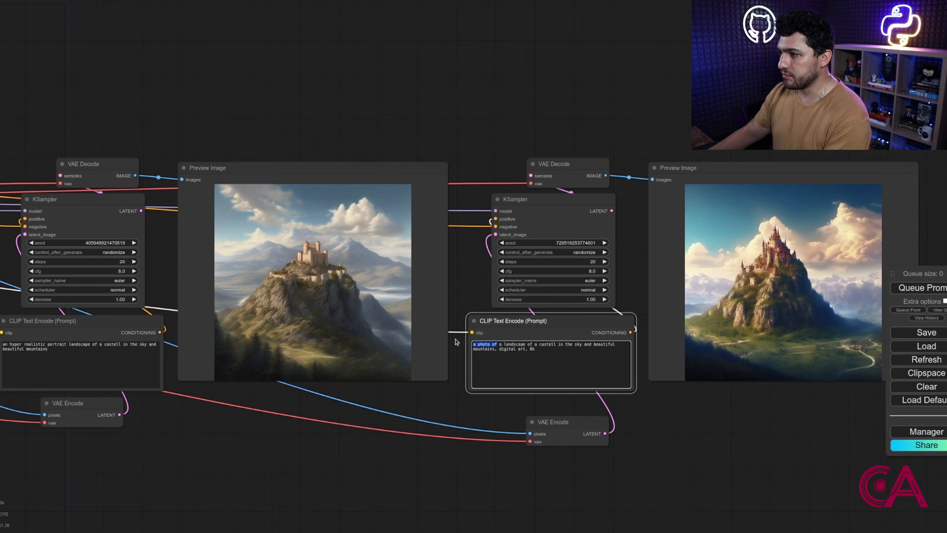
key(BackSpace)
drag(523, 349, 474, 348)
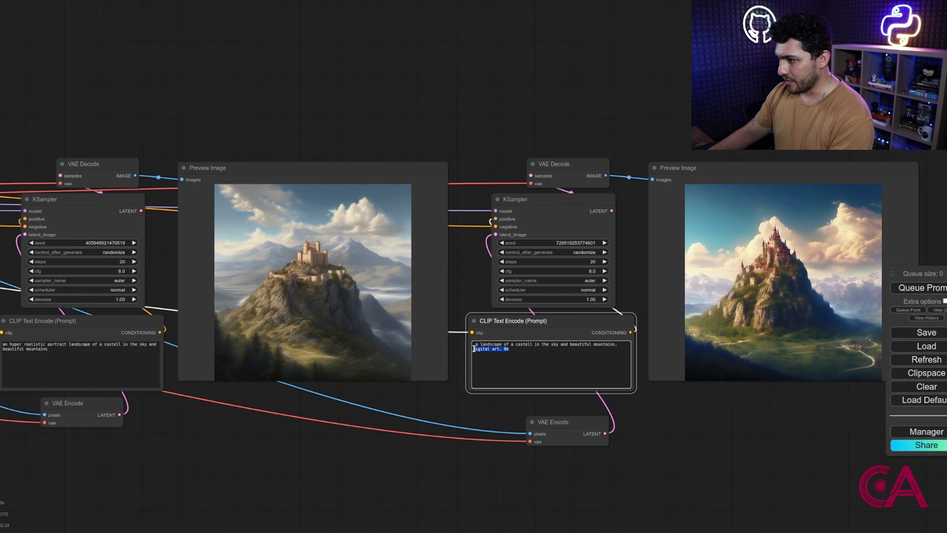
key(BackSpace)
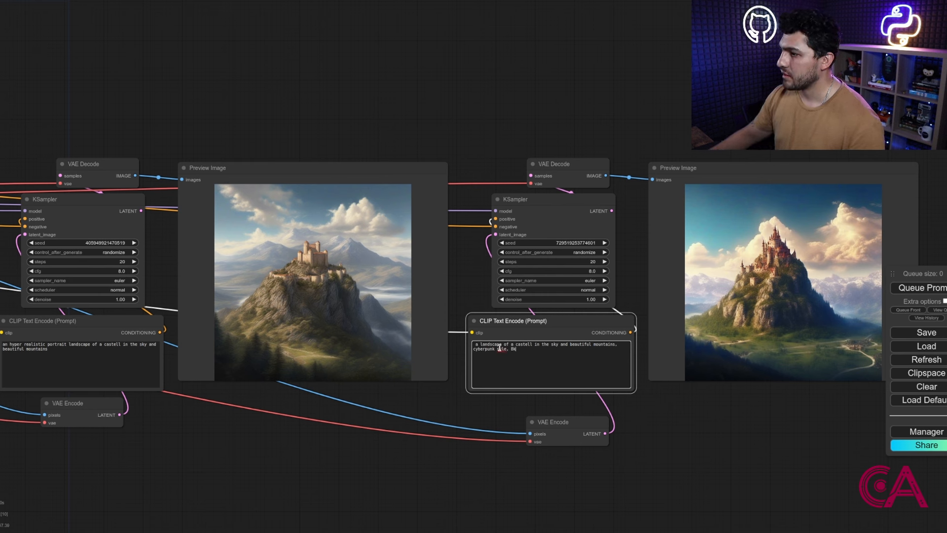
key(ctrl+Return)
Step: Follow the first KSampler's progress along the chained stages and check the new pixel art image in the first Preview Image
scroll(271, 203, down, 3)
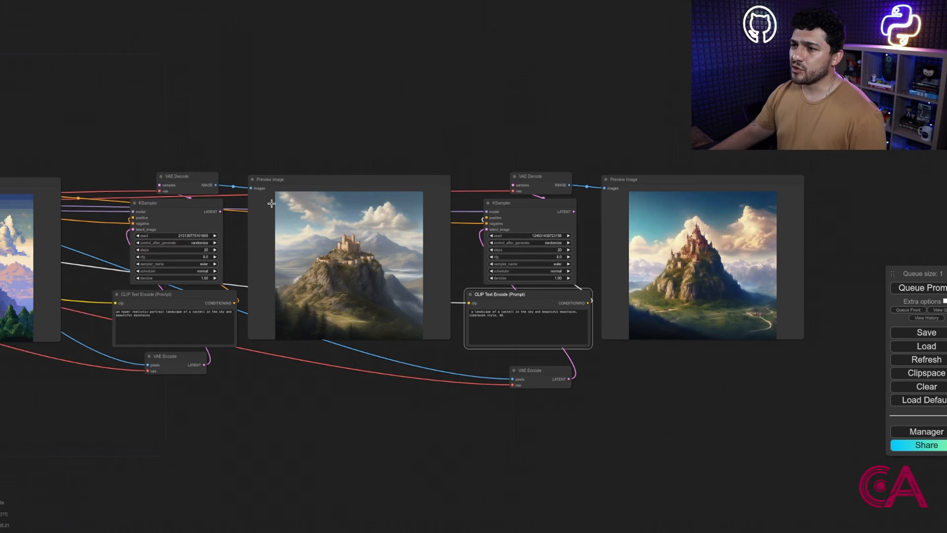
drag(242, 133, 387, 110)
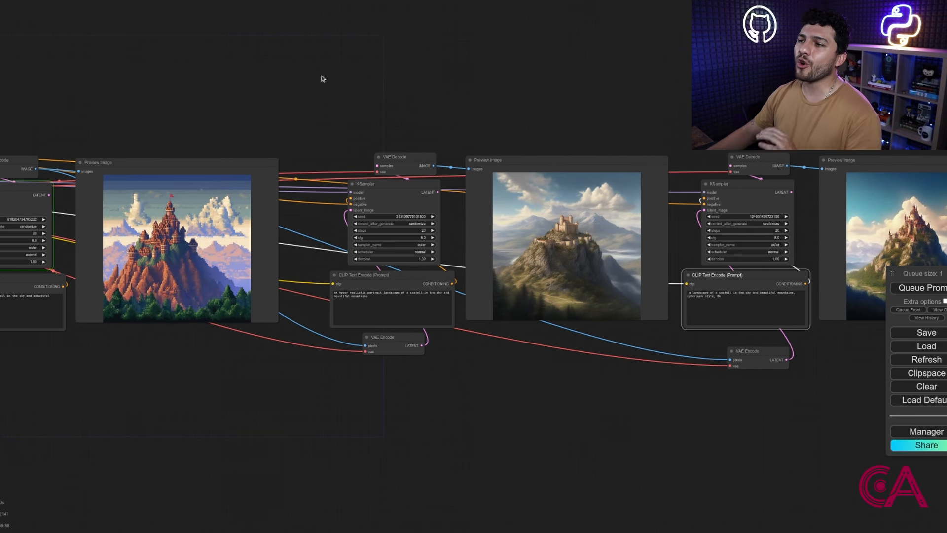
drag(321, 80, 450, 67)
scroll(259, 84, up, 3)
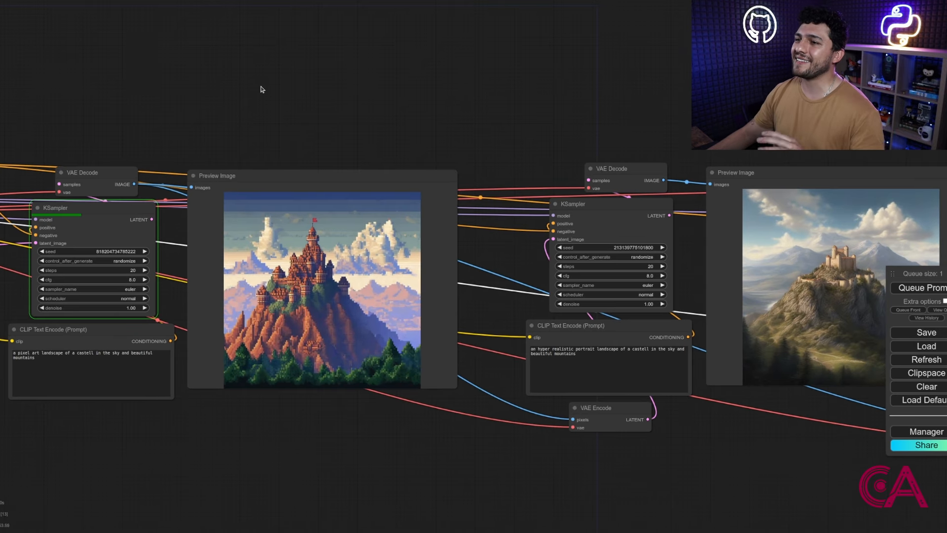
scroll(262, 87, down, 1)
scroll(703, 239, down, 2)
drag(799, 94, 488, 110)
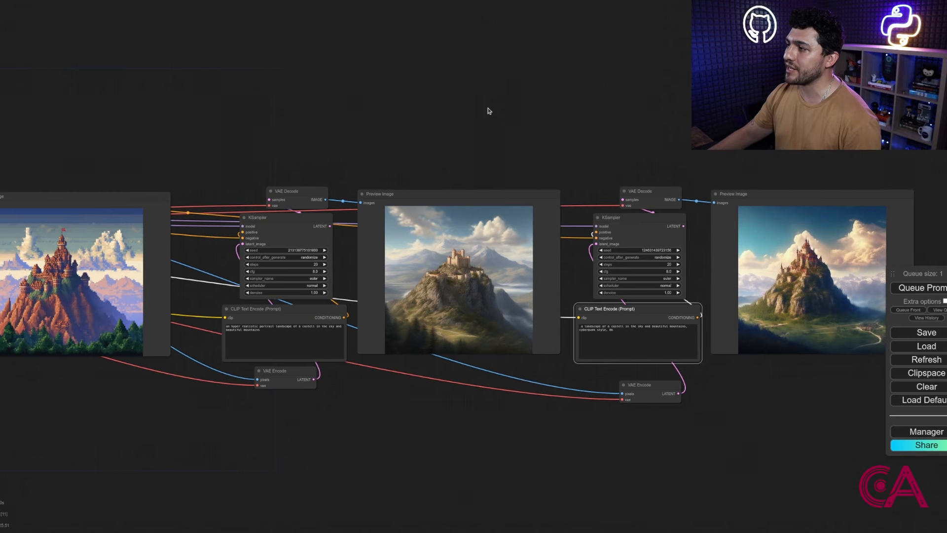
drag(383, 100, 632, 103)
drag(183, 190, 243, 199)
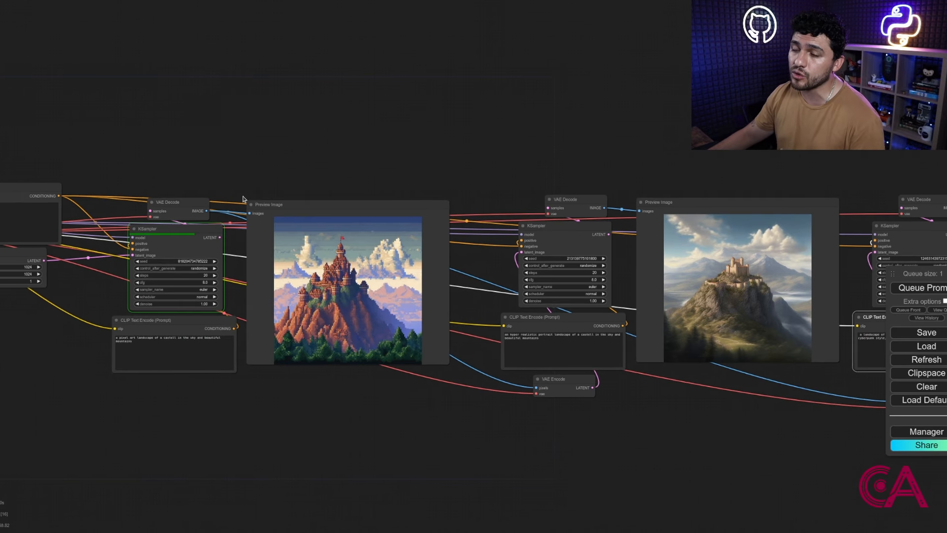
scroll(368, 143, up, 5)
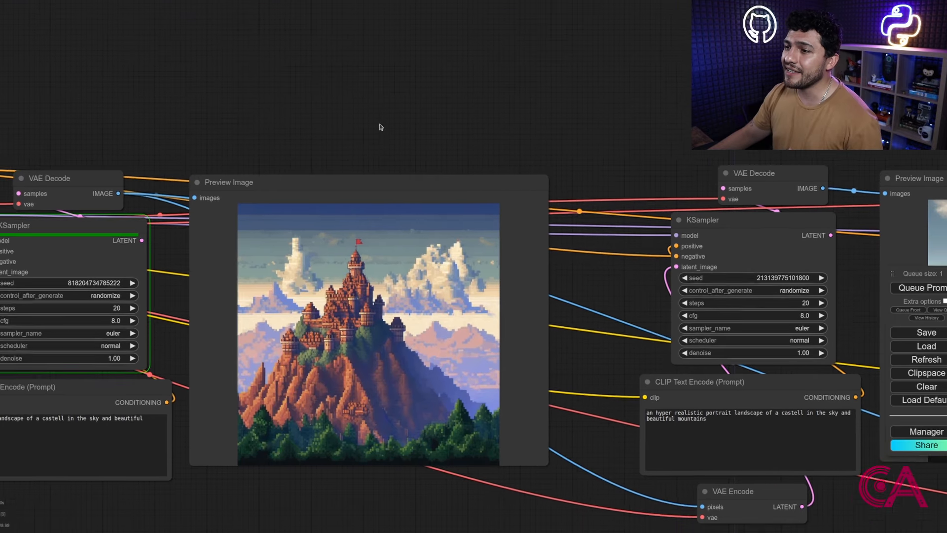
drag(364, 107, 419, 73)
drag(570, 70, 398, 79)
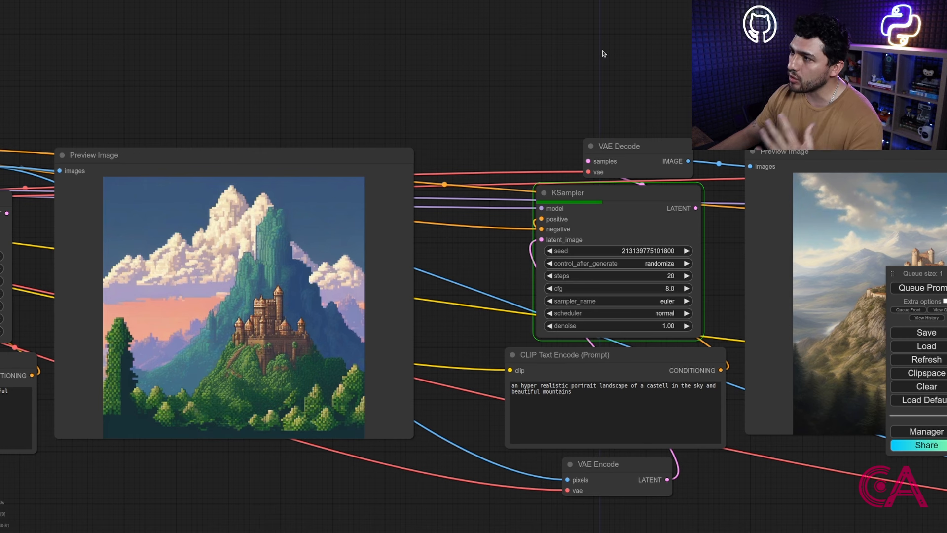
Step: Follow the second and third KSamplers and check their Preview Image outputs against the pixel art source
drag(666, 71, 274, 87)
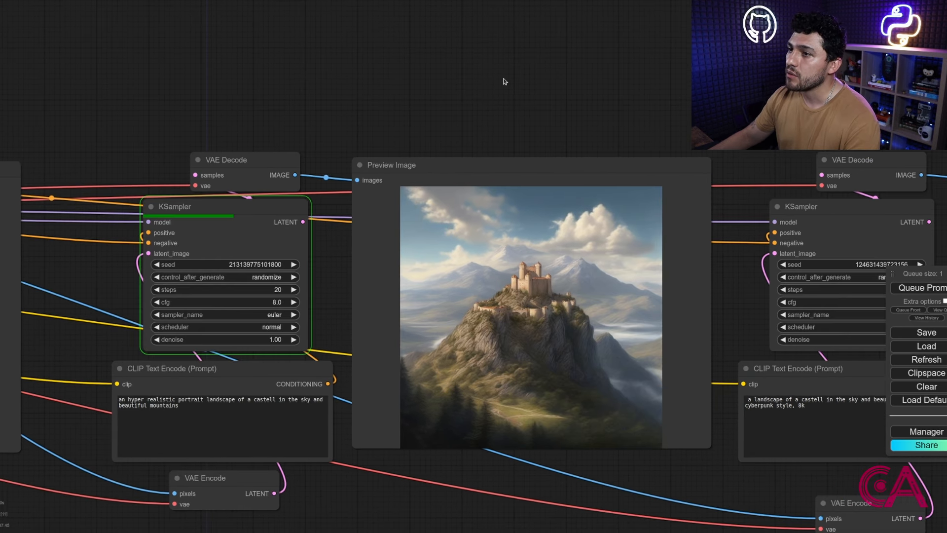
drag(504, 82, 441, 61)
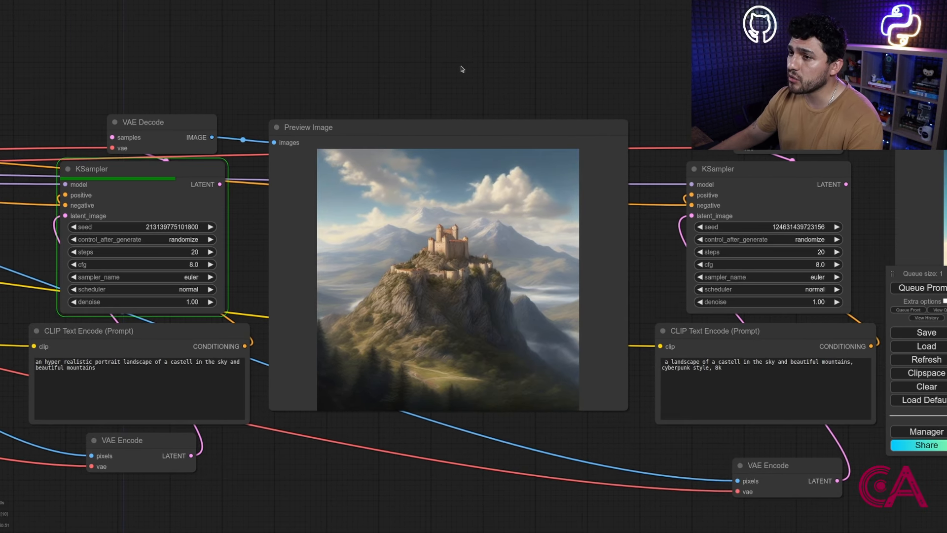
drag(136, 70, 525, 70)
drag(432, 70, 407, 70)
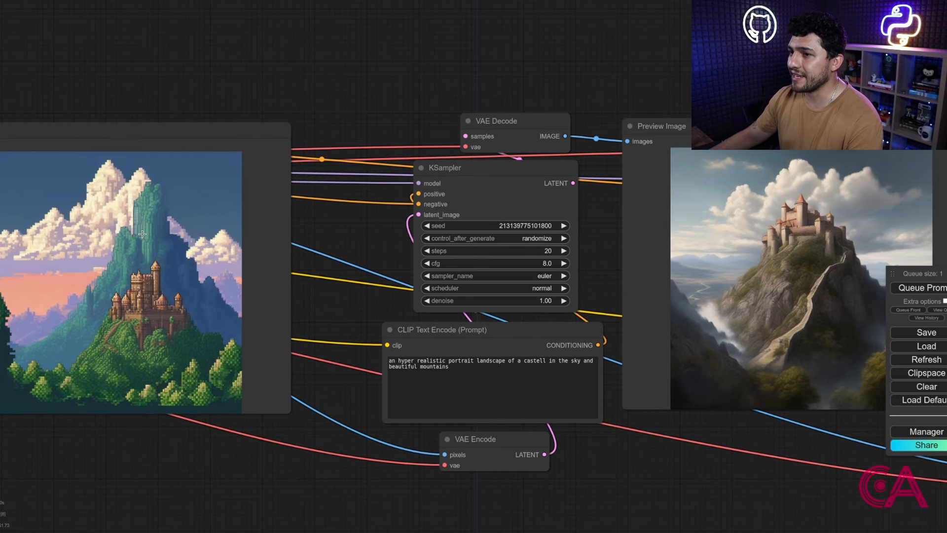
drag(839, 64, 471, 80)
drag(737, 57, 497, 80)
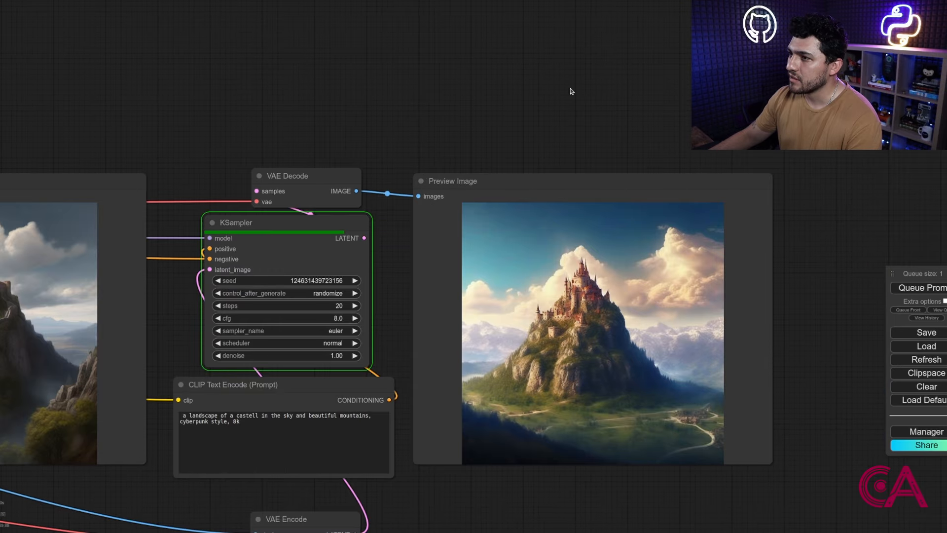
drag(544, 99, 605, 67)
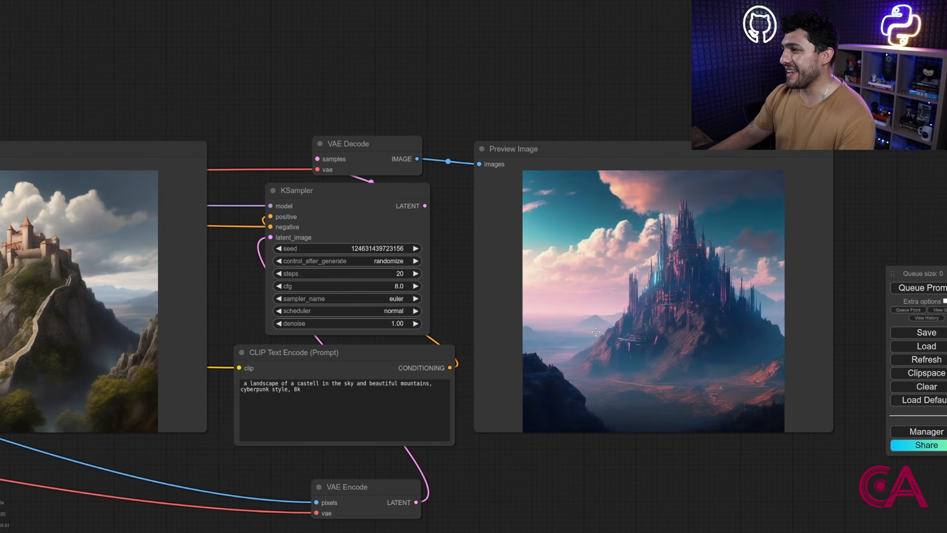
Step: Compare the cyberpunk, hyper-realistic and pixel art castle images up close across the three Preview Image nodes
scroll(596, 331, down, 4)
scroll(599, 328, down, 2)
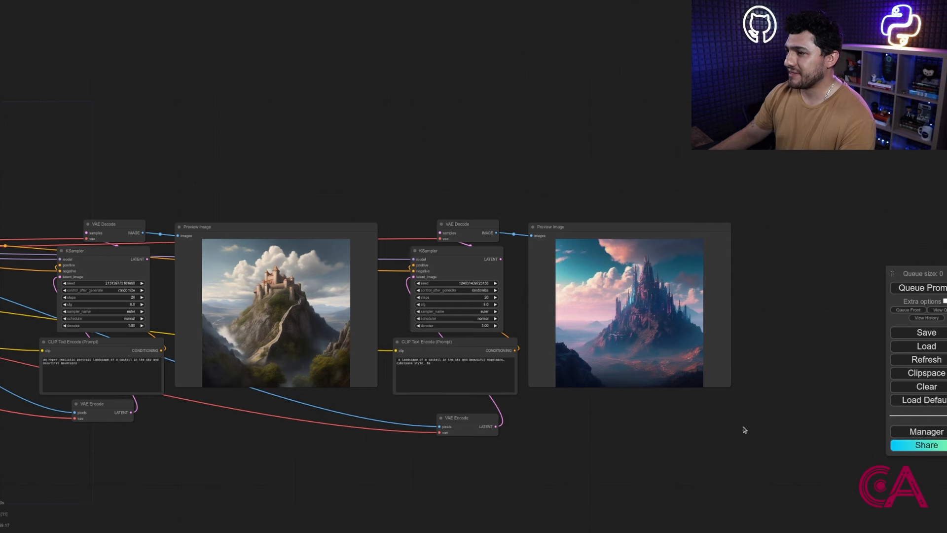
drag(642, 439, 828, 411)
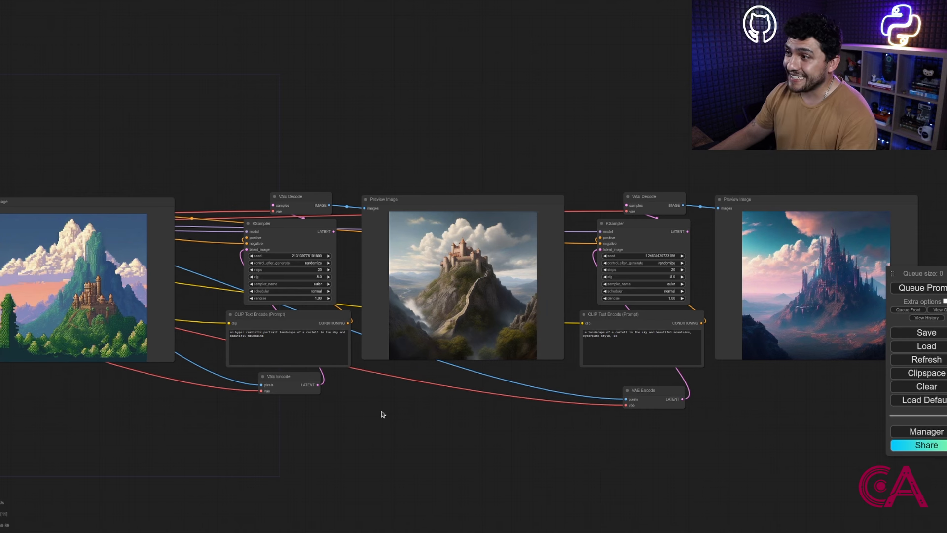
drag(442, 415, 278, 395)
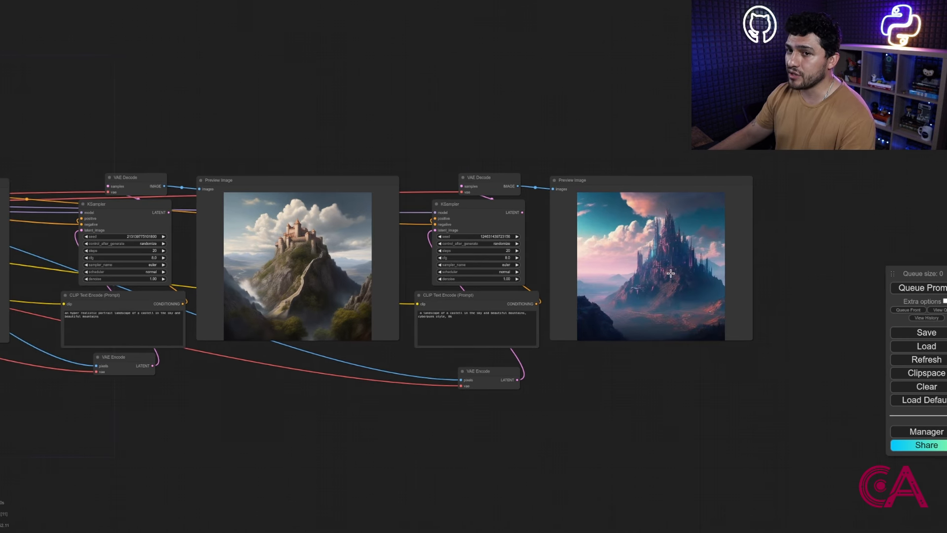
scroll(670, 273, up, 5)
scroll(670, 272, up, 6)
scroll(625, 350, down, 1)
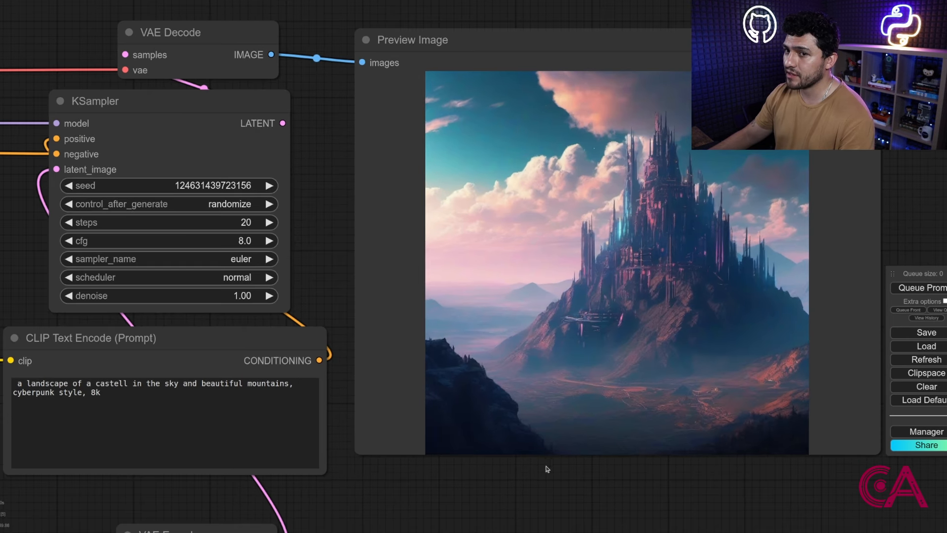
drag(548, 480, 859, 459)
mouse_move(183, 449)
mouse_down()
mouse_move(486, 475)
mouse_move(822, 425)
mouse_up()
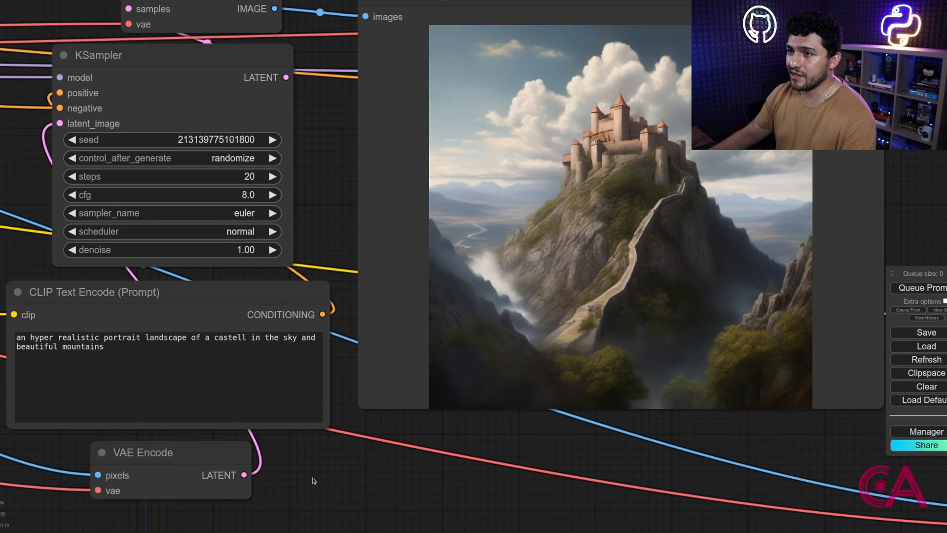
drag(313, 480, 691, 459)
drag(266, 389, 321, 376)
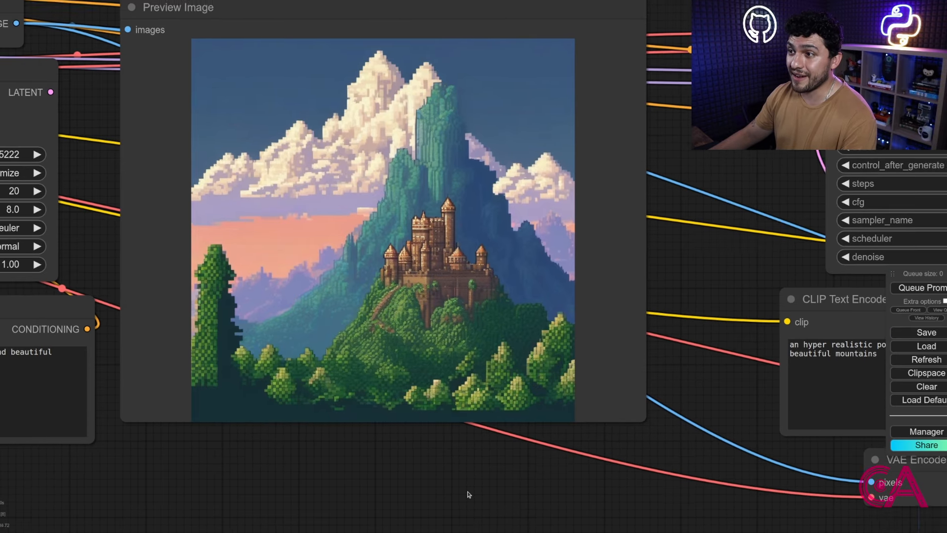